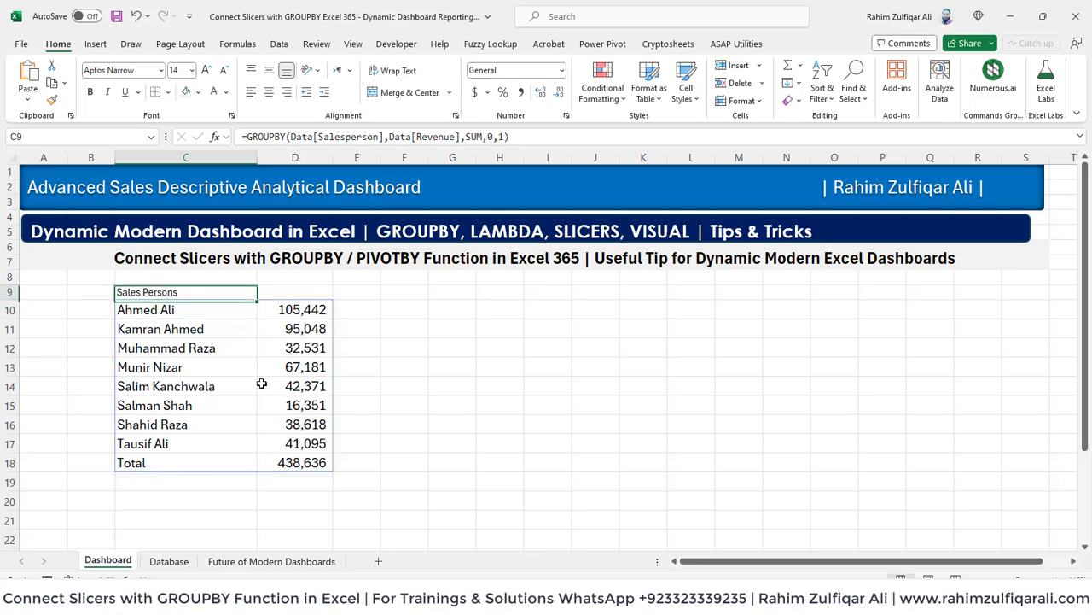
Enter the header Revenue in cell D9 and make the headers in C9:D9 bold.
{"action": "key", "text": "Right"}
{"action": "type", "text": "Revenue"}
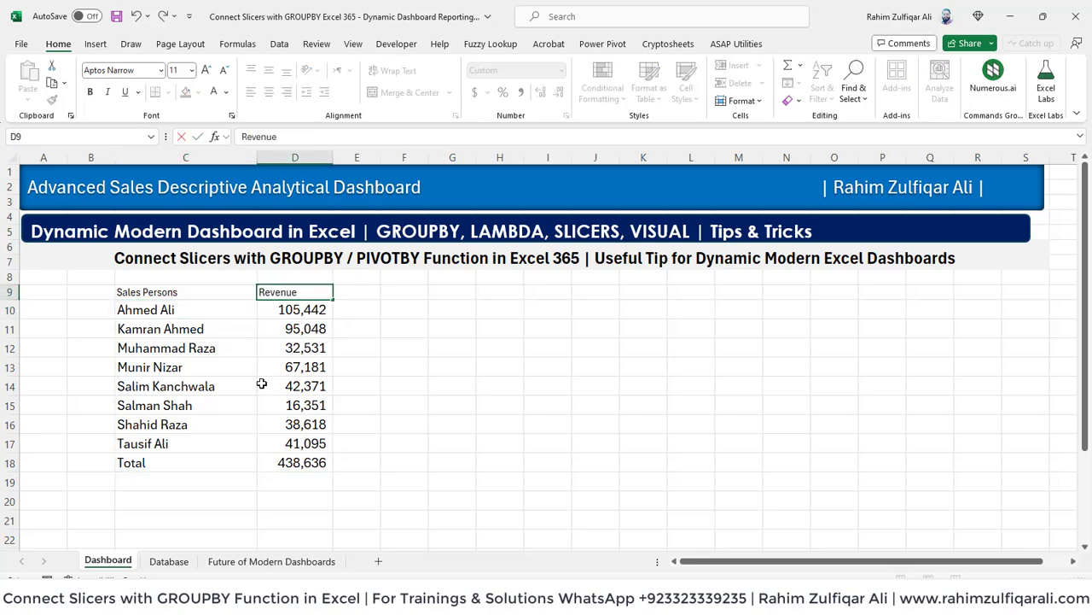
{"action": "key", "text": "ctrl+Return"}
{"action": "key", "text": "shift+Left"}
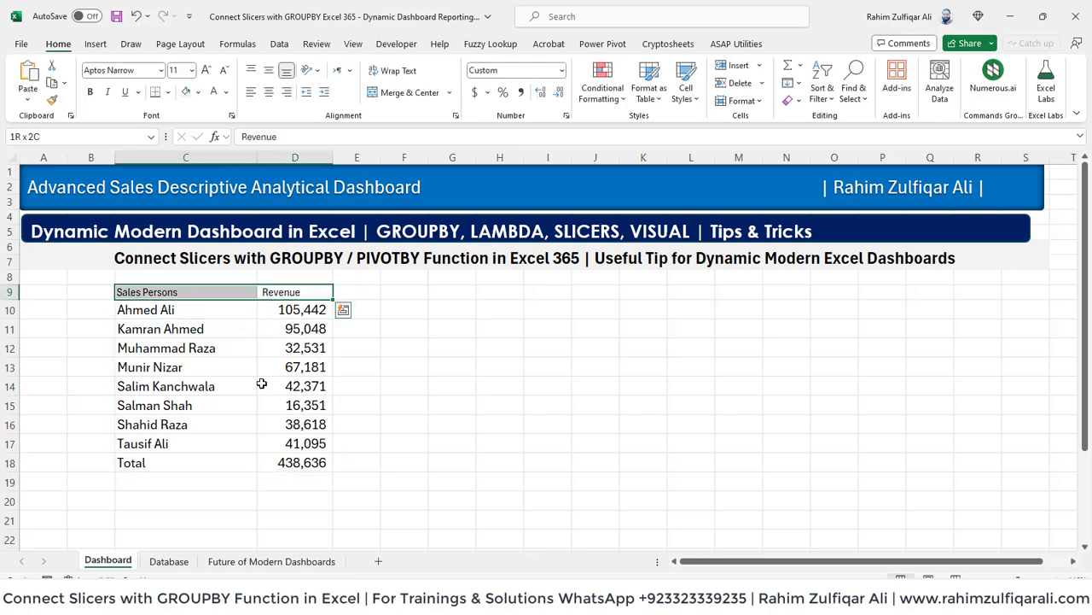
{"action": "key", "text": "ctrl+b"}
Make the Total row in C18:D18 bold.
{"action": "key", "text": "Down"}
{"action": "key", "text": "Down"}
{"action": "key", "text": "Down"}
{"action": "key", "text": "Down"}
{"action": "key", "text": "Down"}
{"action": "key", "text": "Down"}
{"action": "key", "text": "Down"}
{"action": "key", "text": "Down"}
{"action": "key", "text": "Down"}
{"action": "key", "text": "Down"}
{"action": "key", "text": "Left"}
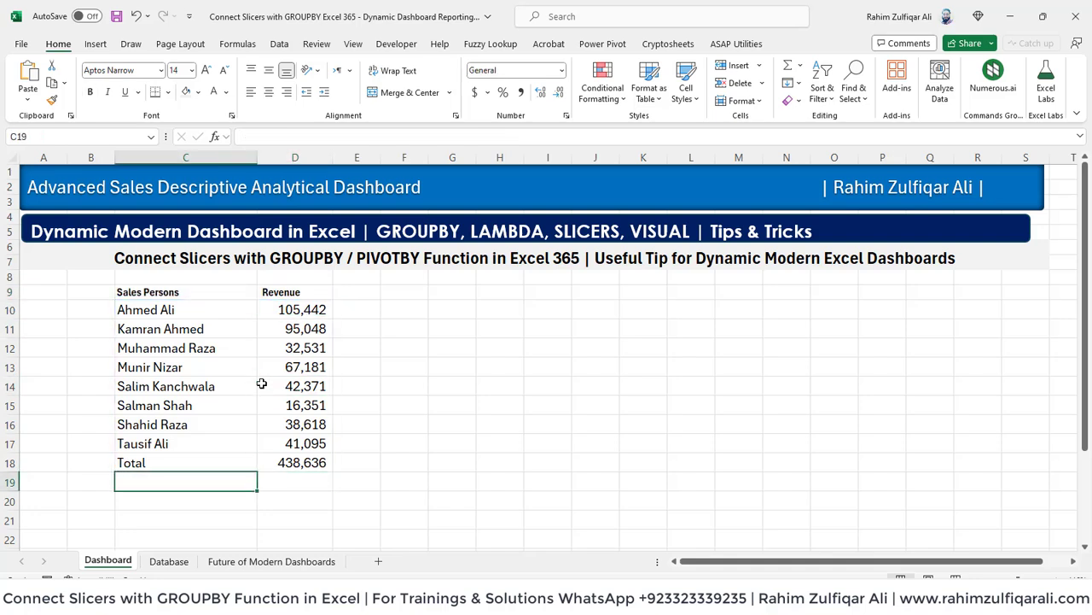
{"action": "key", "text": "Up"}
{"action": "key", "text": "Right"}
{"action": "key", "text": "shift+Left"}
{"action": "key", "text": "ctrl+b"}
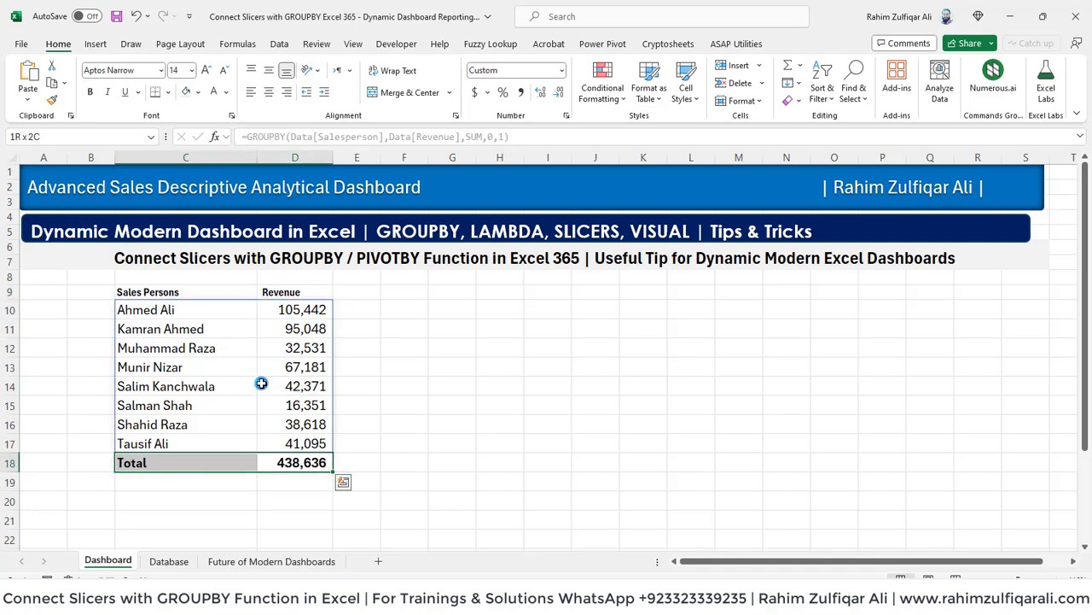
Review the salesperson summary and examine the GROUPBY formula in cell C10.
{"action": "key", "text": "Right"}
{"action": "key", "text": "Left"}
{"action": "key", "text": "Up"}
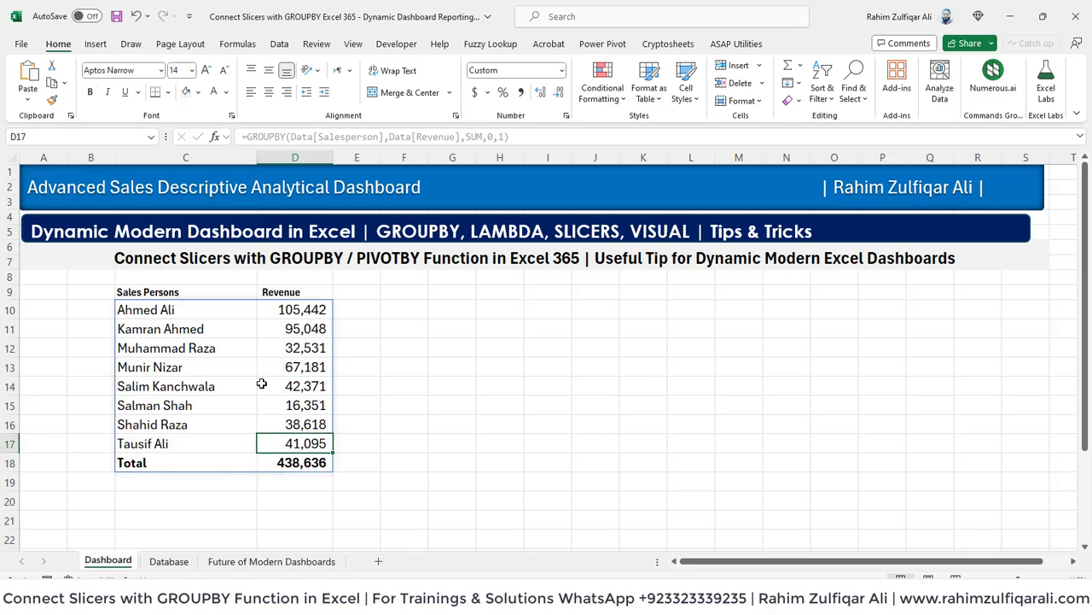
{"action": "key", "text": "Up"}
{"action": "key", "text": "Up"}
{"action": "key", "text": "Up"}
{"action": "key", "text": "Up"}
{"action": "key", "text": "Up"}
{"action": "key", "text": "Up"}
{"action": "key", "text": "Up"}
{"action": "key", "text": "Left"}
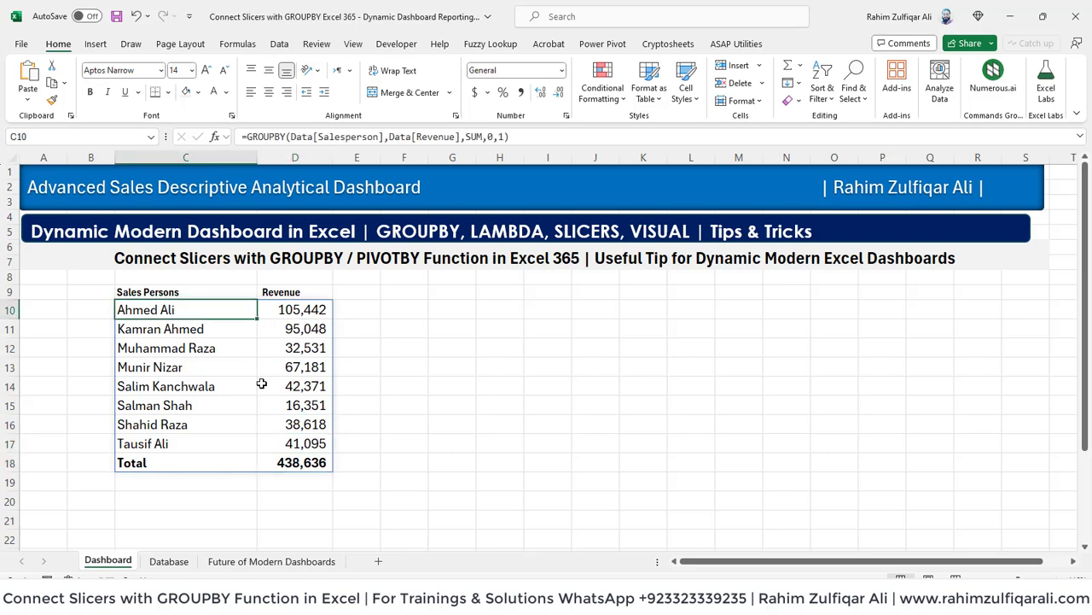
{"action": "key", "text": "Right"}
{"action": "key", "text": "Right"}
{"action": "key", "text": "Right"}
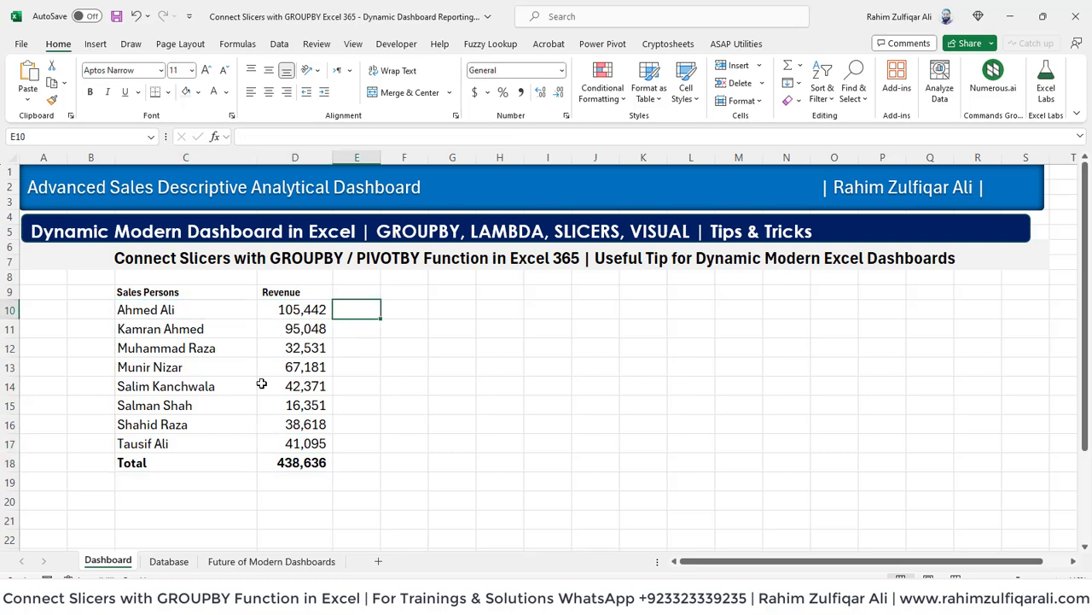
{"action": "key", "text": "Left"}
{"action": "key", "text": "Left"}
{"action": "key", "text": "Left"}
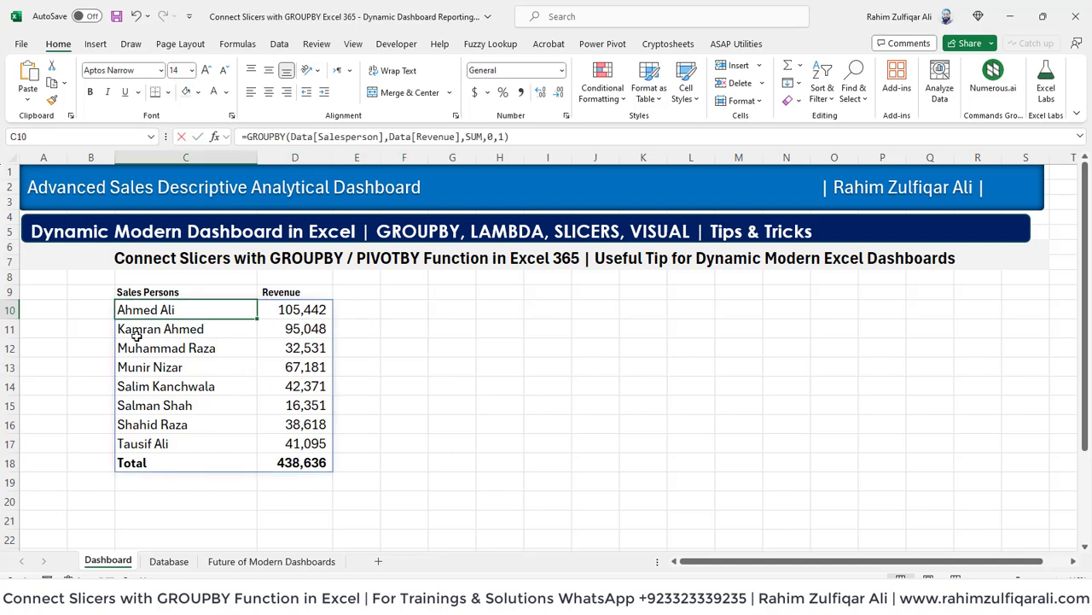
{"action": "key", "text": "F2"}
{"action": "key", "text": "Return"}
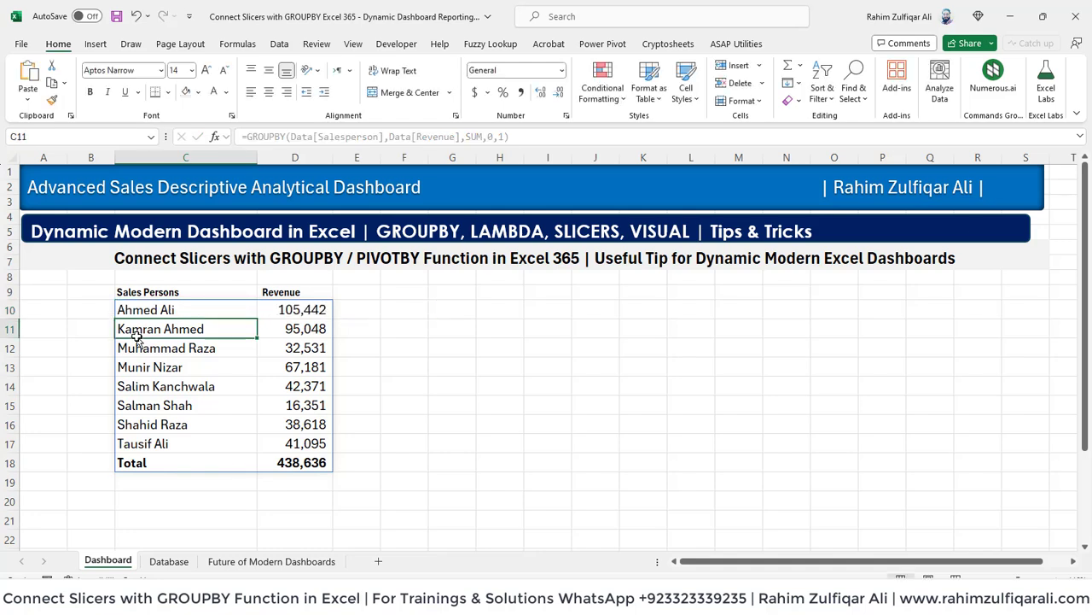
{"action": "key", "text": "Up"}
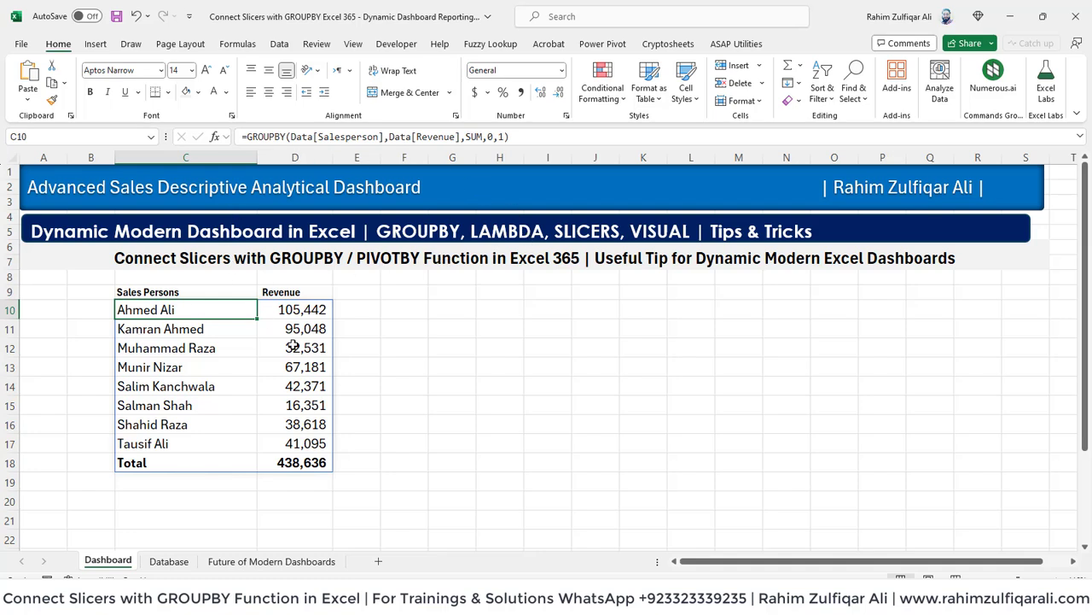
Insert a Category slicer for the data table on the Database sheet.
{"action": "left_click", "coordinate": [166, 562]}
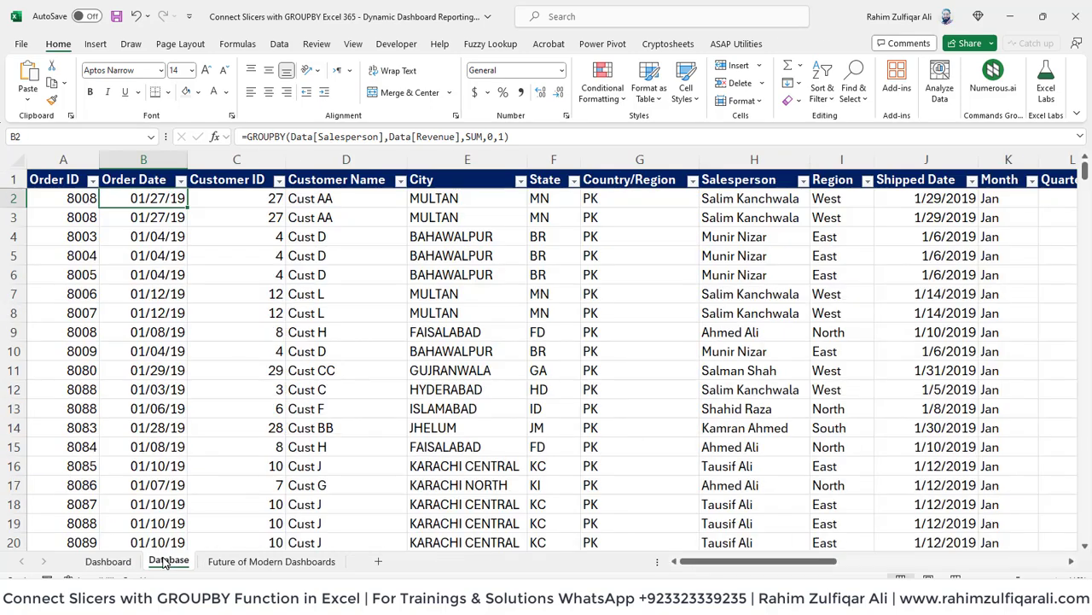
{"action": "left_click", "coordinate": [290, 407]}
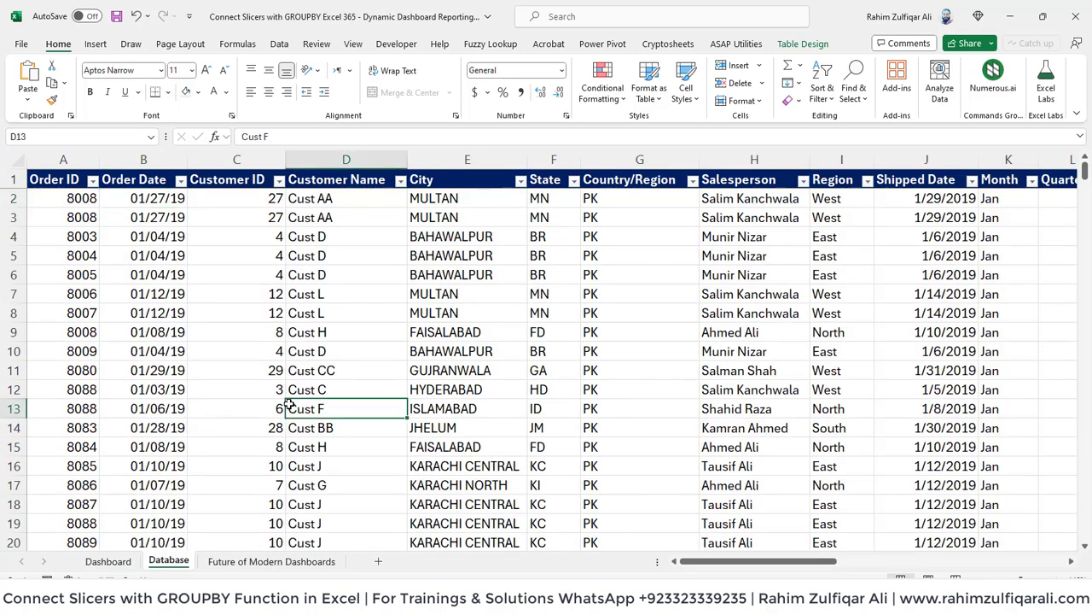
{"action": "key", "text": "ctrl+Home"}
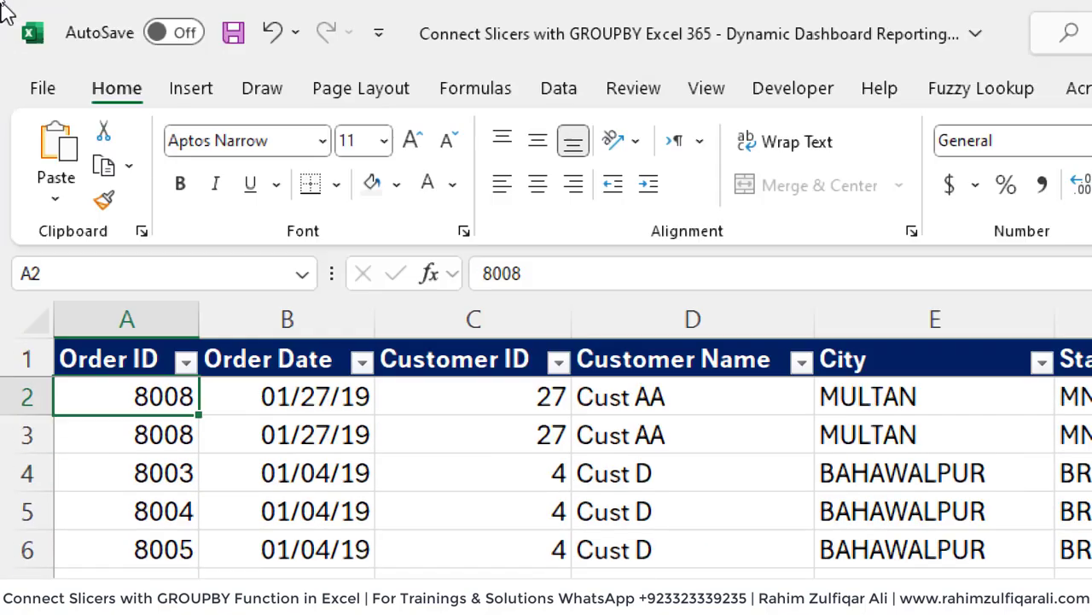
{"action": "left_click", "coordinate": [193, 97]}
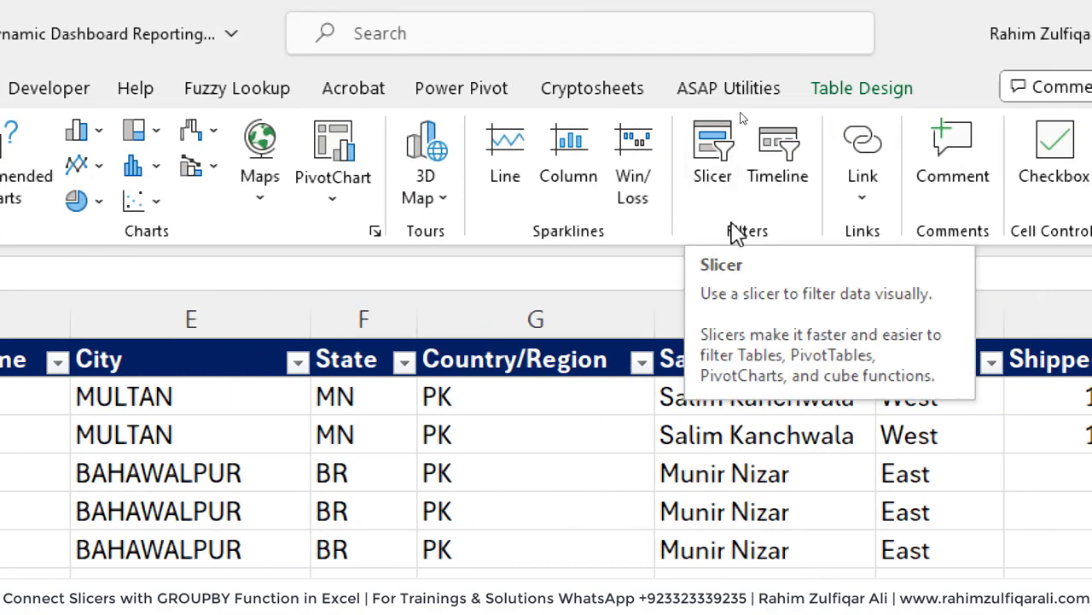
{"action": "left_click", "coordinate": [876, 88]}
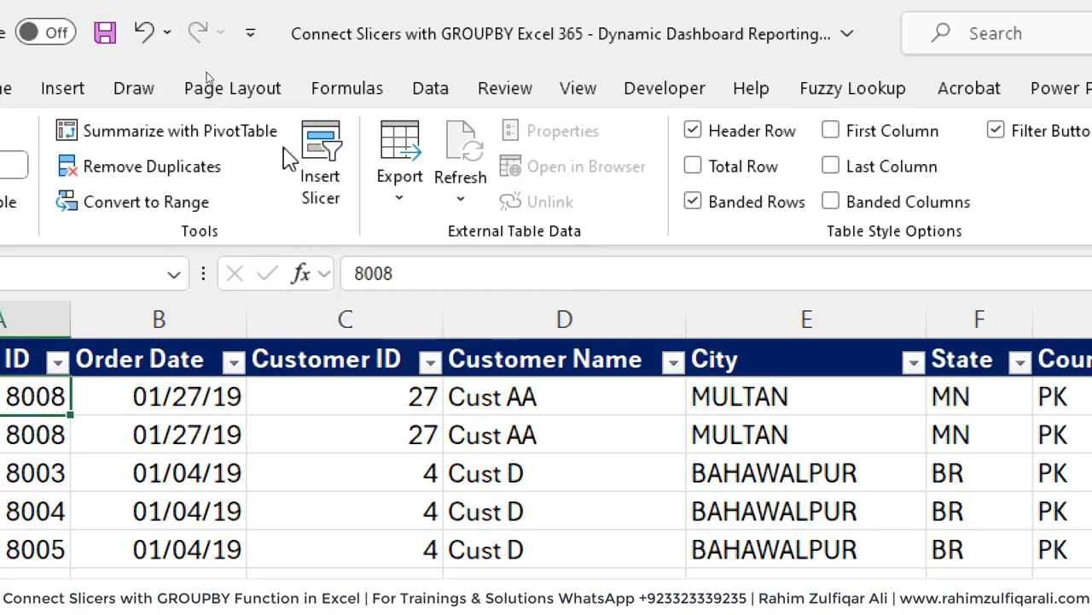
{"action": "left_click", "coordinate": [311, 153]}
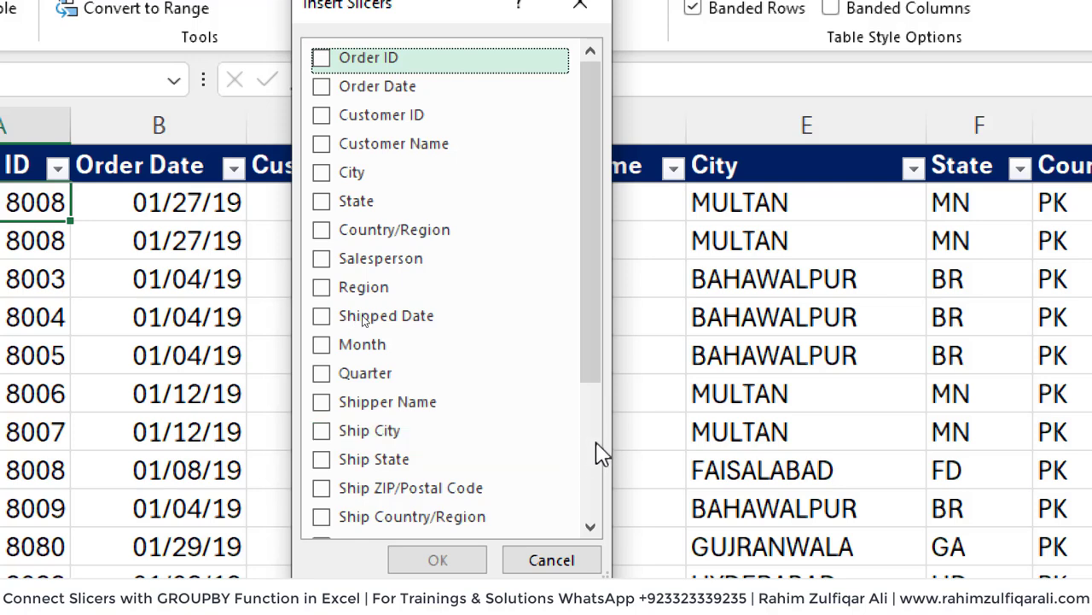
{"action": "left_click", "coordinate": [595, 465]}
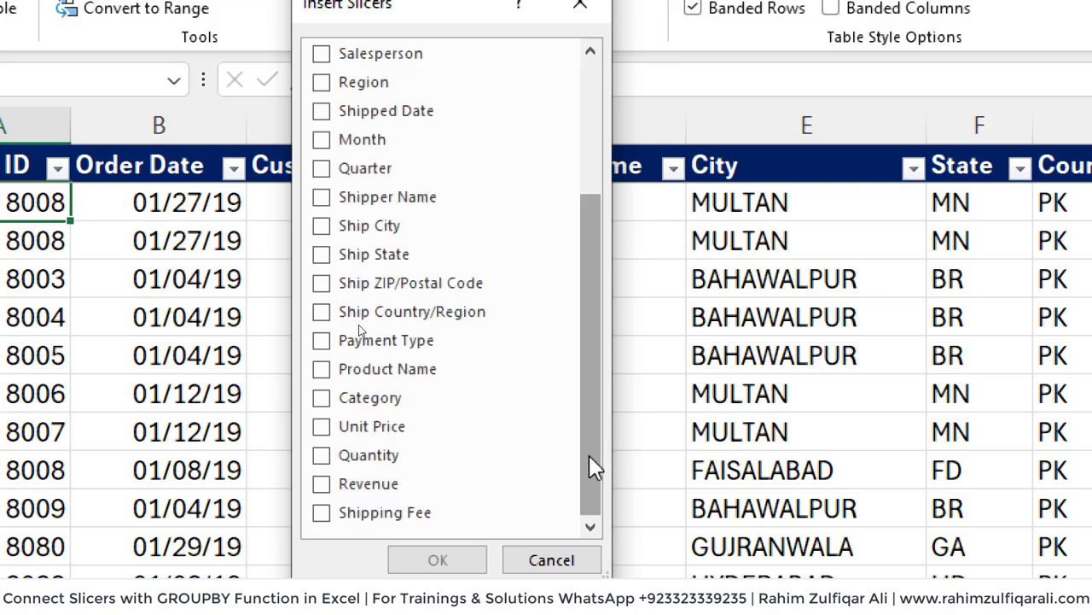
{"action": "left_click", "coordinate": [323, 398]}
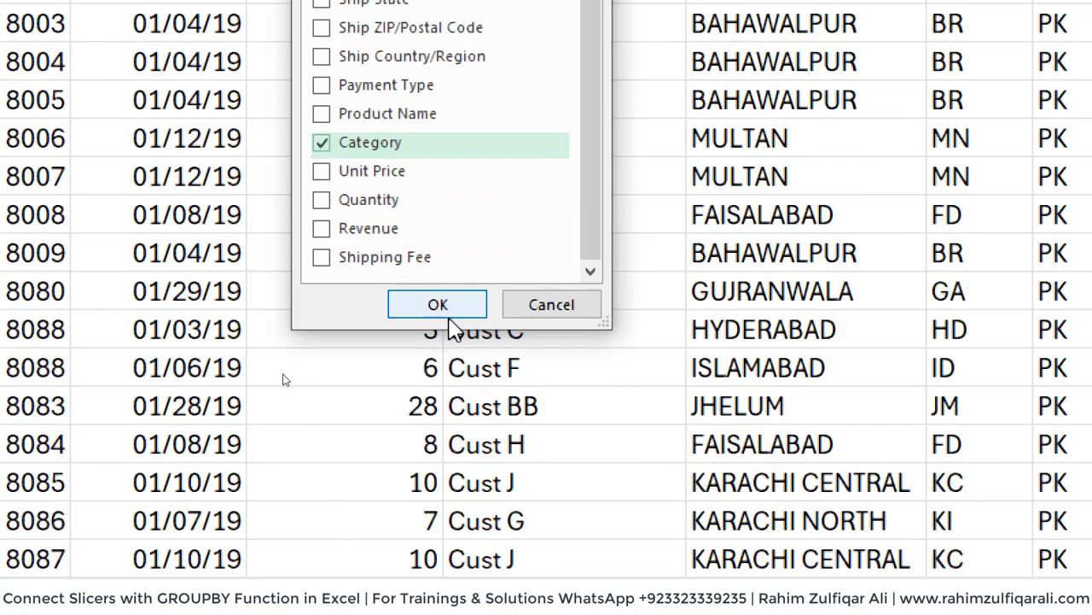
{"action": "left_click", "coordinate": [437, 305]}
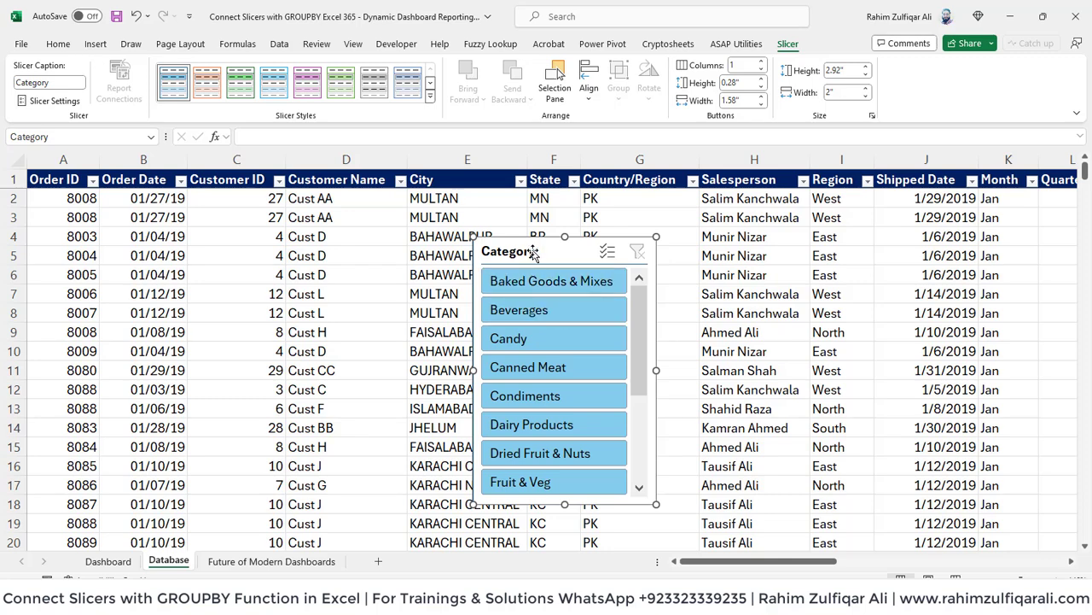
Move the Category slicer to the Dashboard sheet, placing it at cell F10 beside the summary.
{"action": "key", "text": "ctrl+x"}
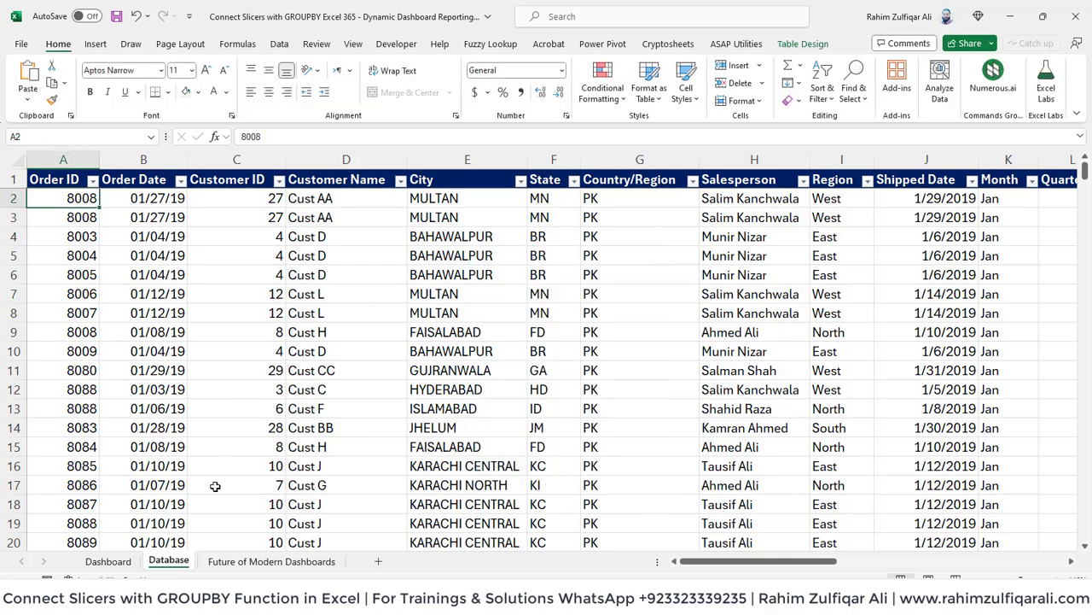
{"action": "left_click", "coordinate": [113, 560]}
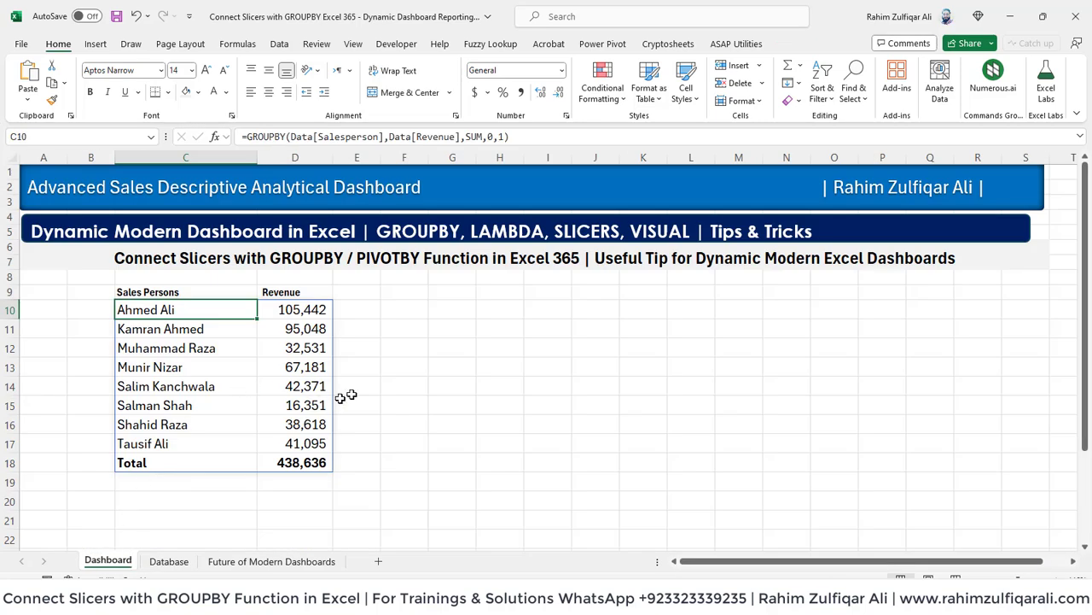
{"action": "left_click", "coordinate": [407, 318]}
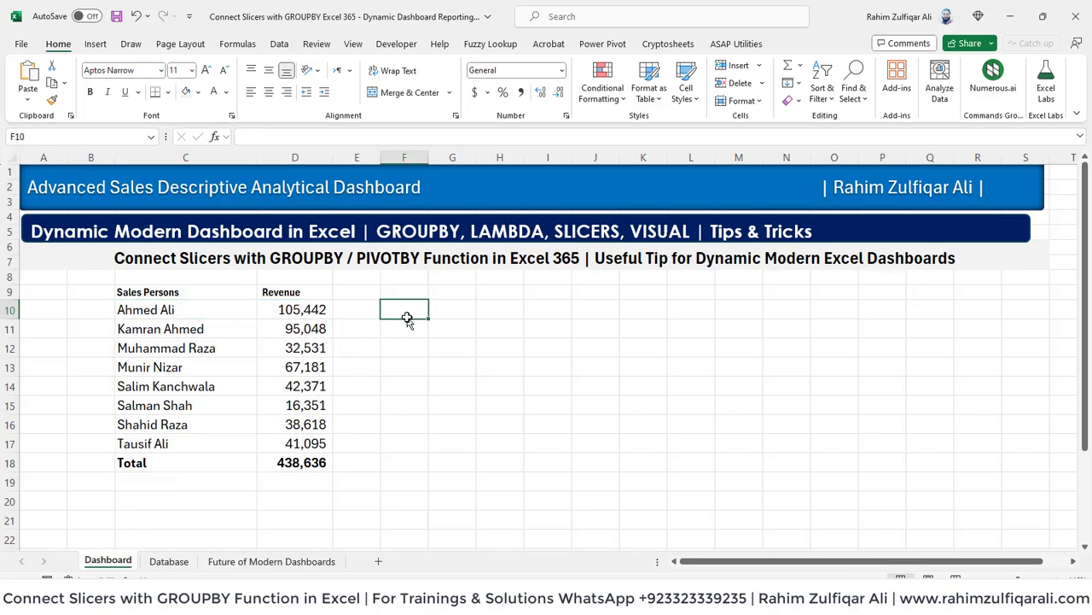
{"action": "key", "text": "ctrl+v"}
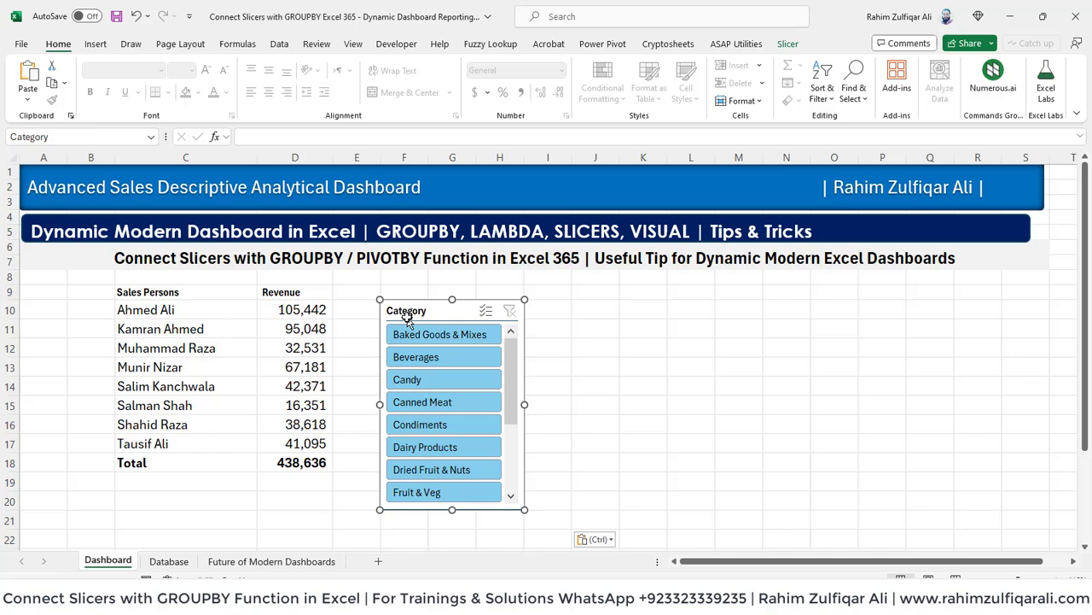
{"action": "left_click", "coordinate": [349, 344]}
Inspect the GROUPBY formula in cell C10 without changing it.
{"action": "left_click", "coordinate": [235, 347]}
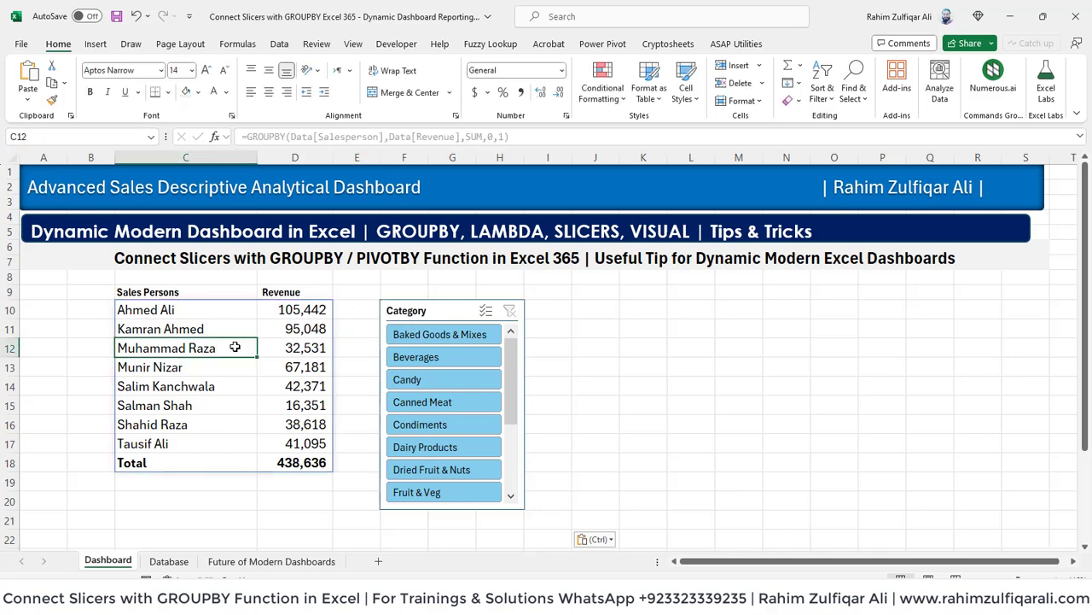
{"action": "left_click", "coordinate": [184, 311]}
{"action": "double_click", "coordinate": [183, 311]}
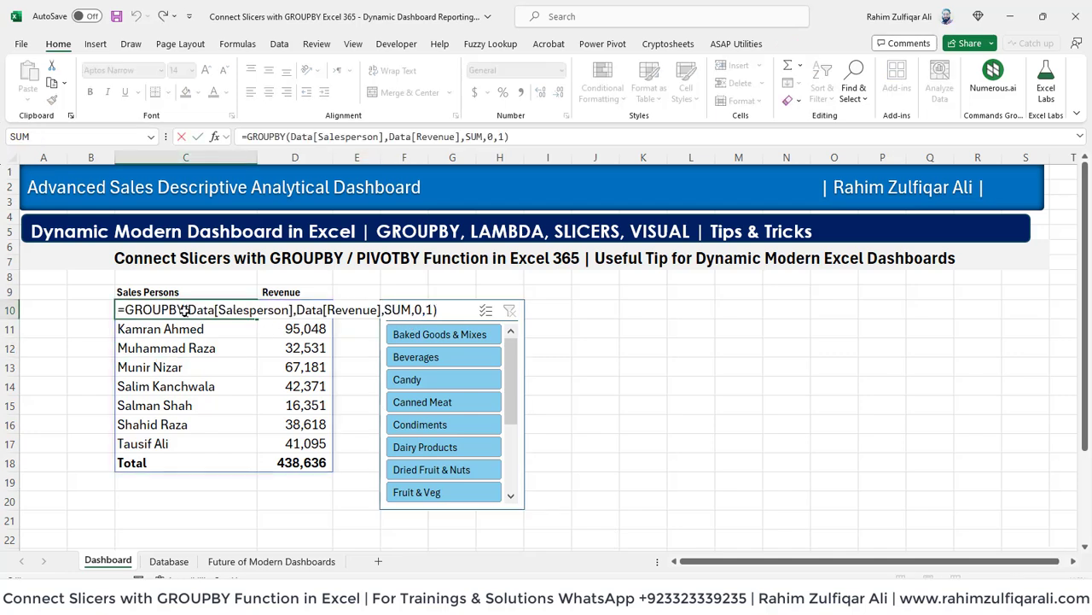
{"action": "key", "text": "Return"}
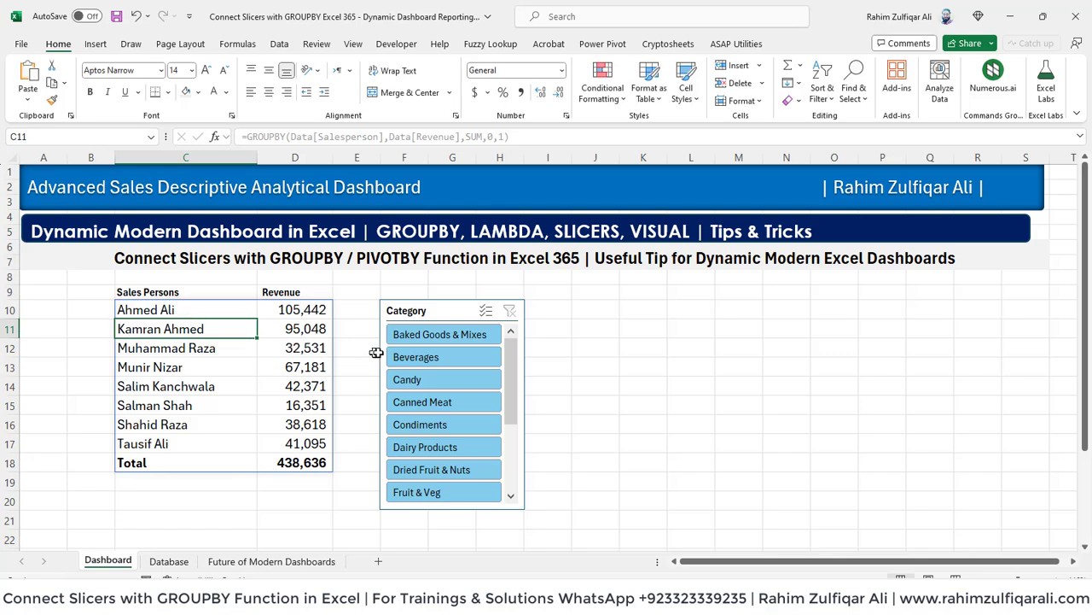
Test the Category slicer with Beverages, Candy, Condiments, Dairy Products, Candy again and Baked Goods & Mixes, checking the GROUPBY summary.
{"action": "left_click", "coordinate": [407, 362]}
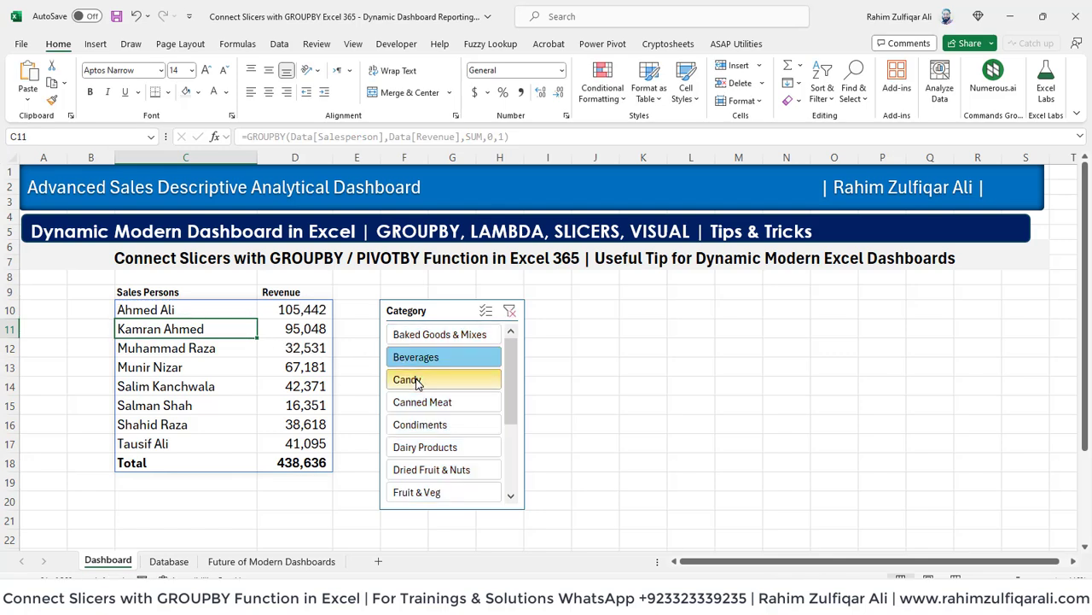
{"action": "left_click", "coordinate": [408, 378]}
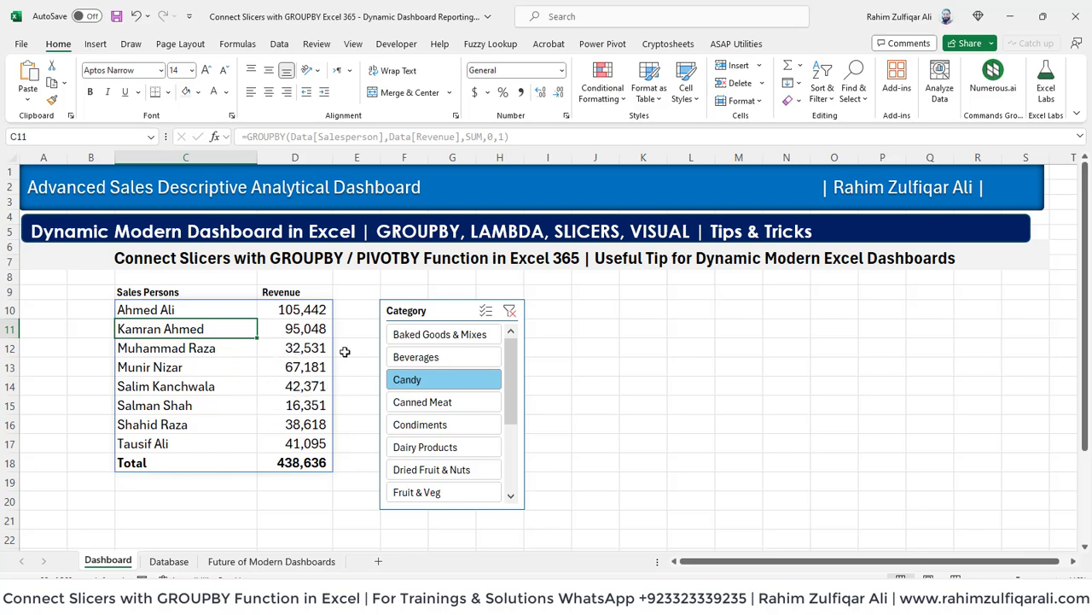
{"action": "left_click", "coordinate": [414, 426]}
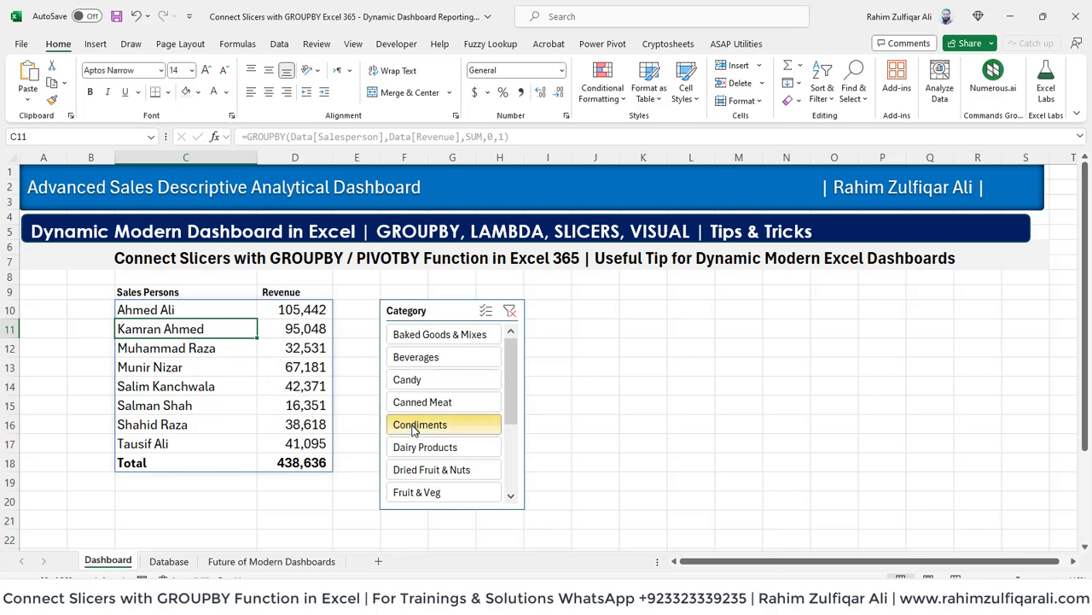
{"action": "left_click", "coordinate": [423, 448]}
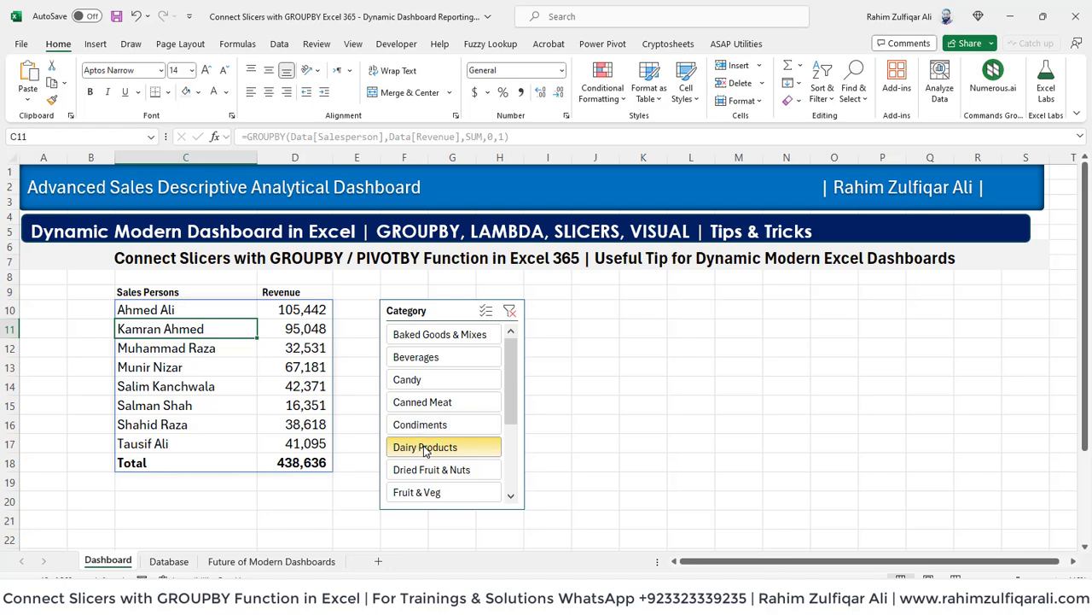
{"action": "left_click", "coordinate": [432, 381]}
{"action": "left_click", "coordinate": [443, 343]}
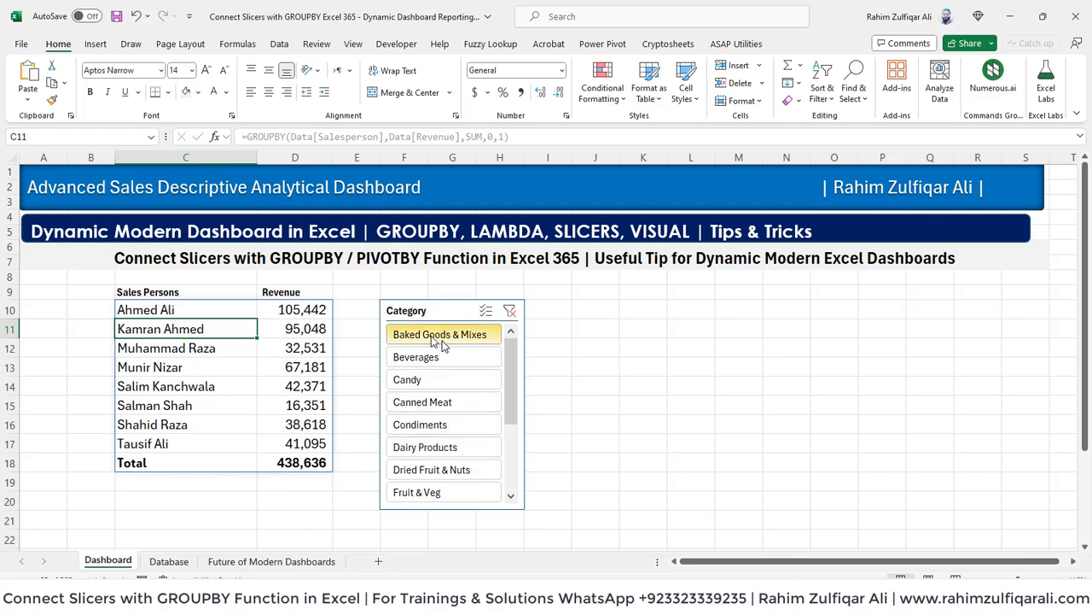
{"action": "left_click", "coordinate": [295, 365]}
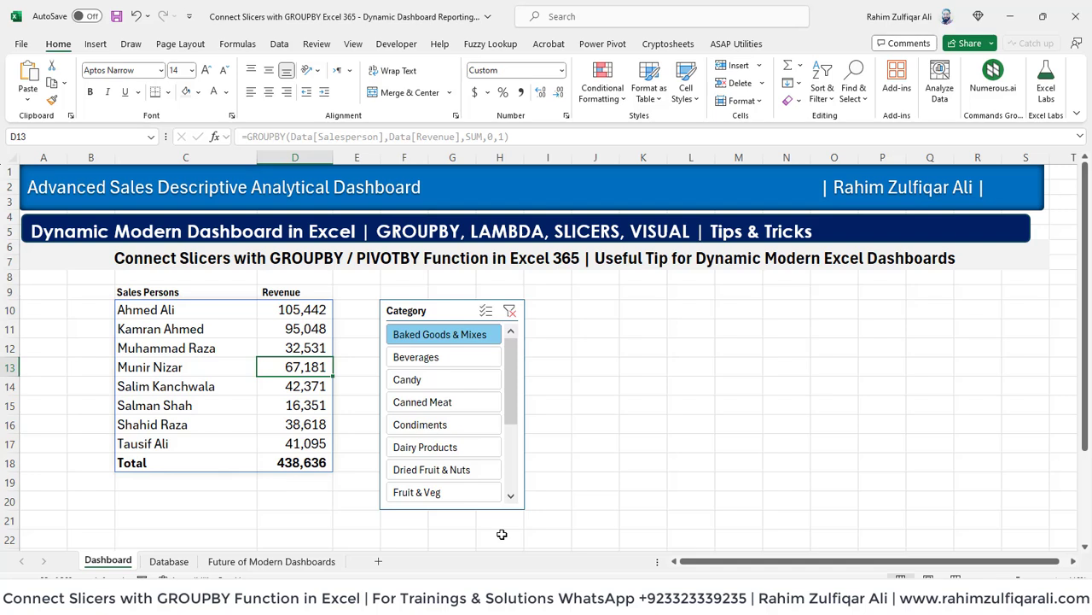
{"action": "key", "text": "Left"}
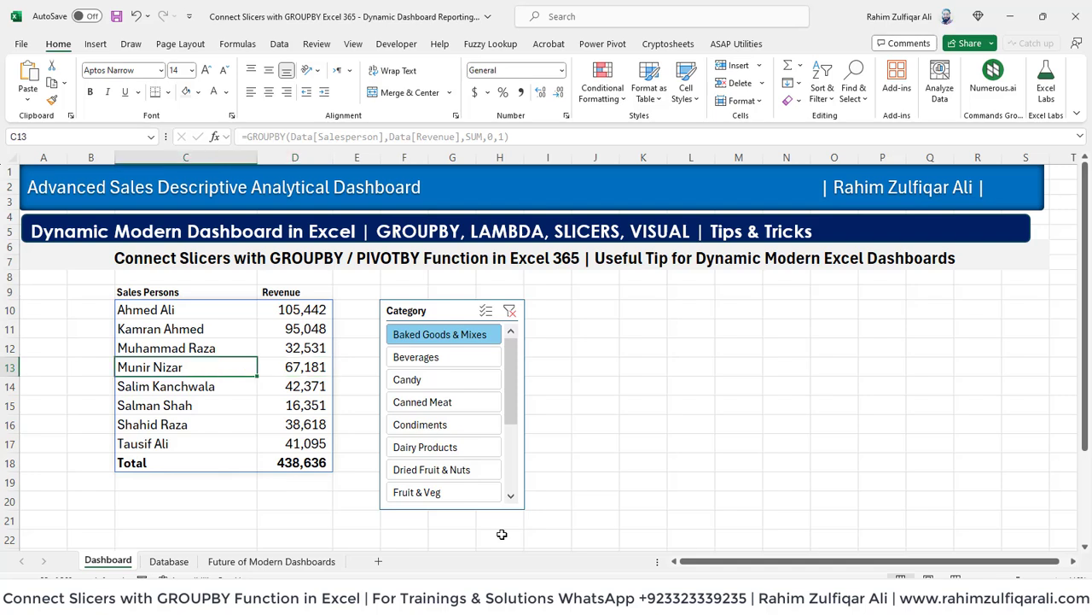
Clear the Category filter from the data table on the Database sheet.
{"action": "left_click", "coordinate": [169, 561]}
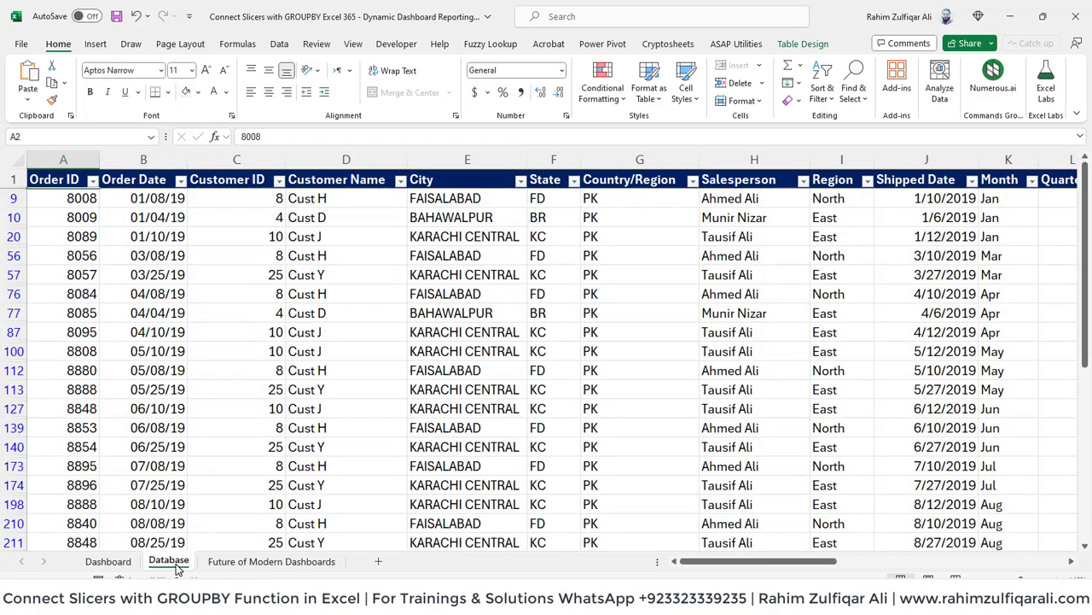
{"action": "left_click", "coordinate": [254, 250]}
{"action": "key", "text": "alt+a"}
{"action": "key", "text": "c"}
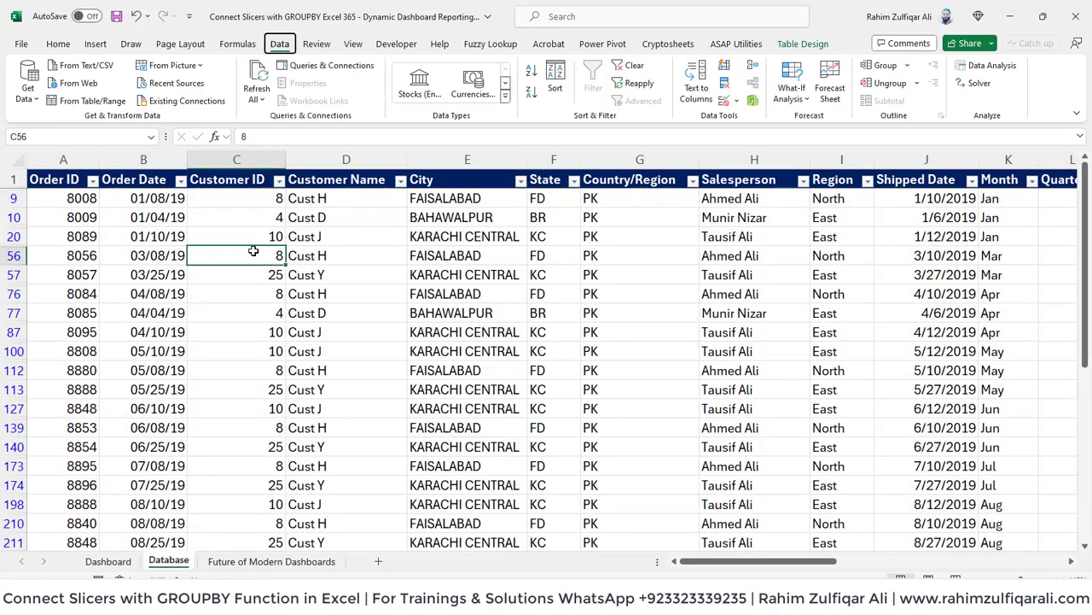
Examine the Category column of the Database table from its header down to the last row.
{"action": "key", "text": "ctrl+Up"}
{"action": "key", "text": "ctrl+Up"}
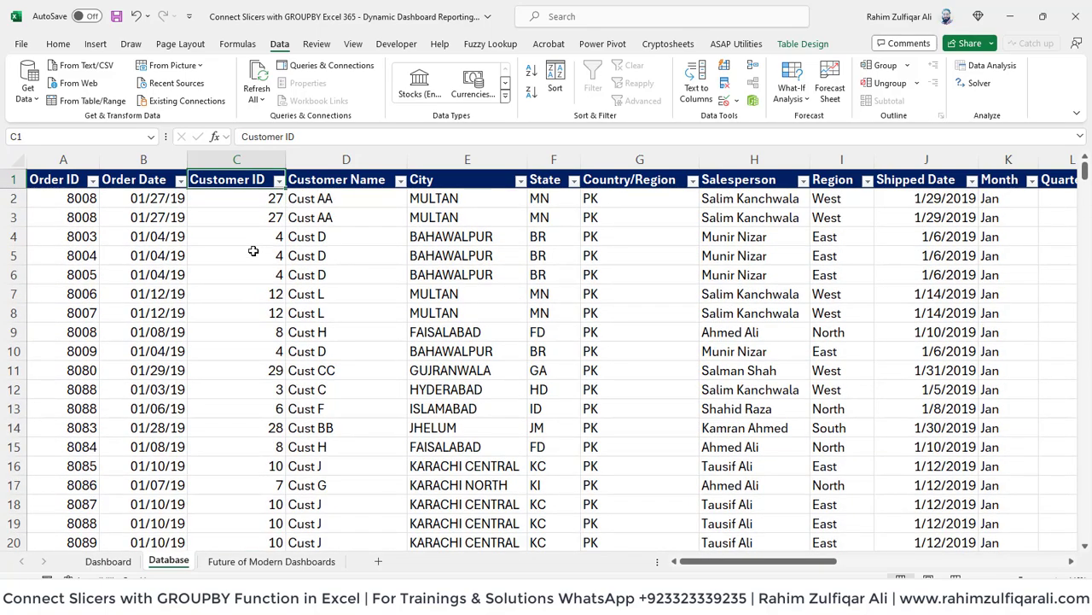
{"action": "key", "text": "ctrl+Right"}
{"action": "key", "text": "Left"}
{"action": "key", "text": "Left"}
{"action": "key", "text": "Left"}
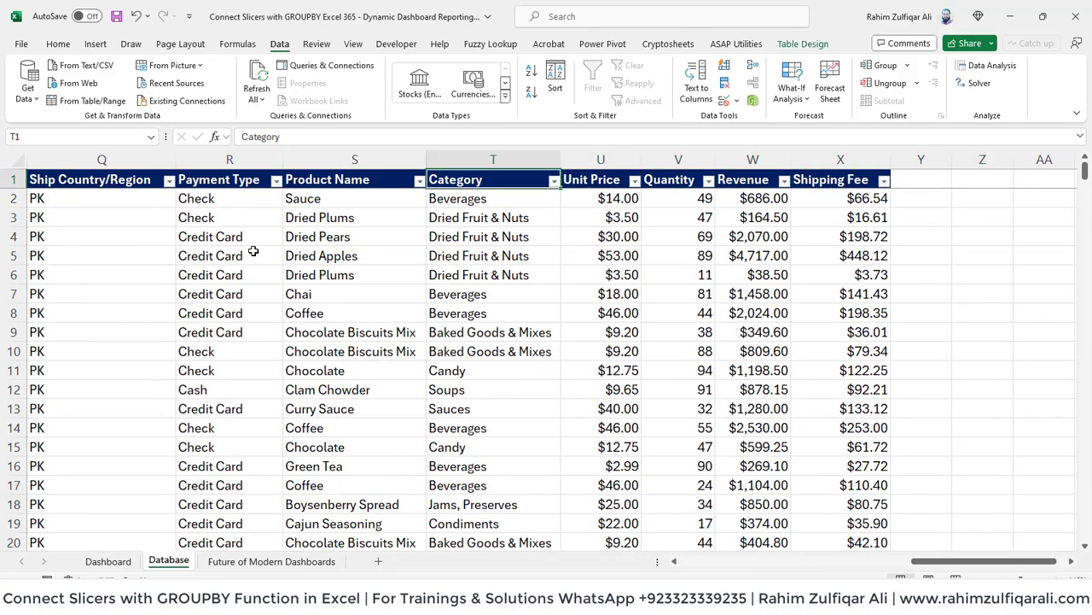
{"action": "key", "text": "Down"}
{"action": "key", "text": "Up"}
{"action": "key", "text": "ctrl+shift+Down"}
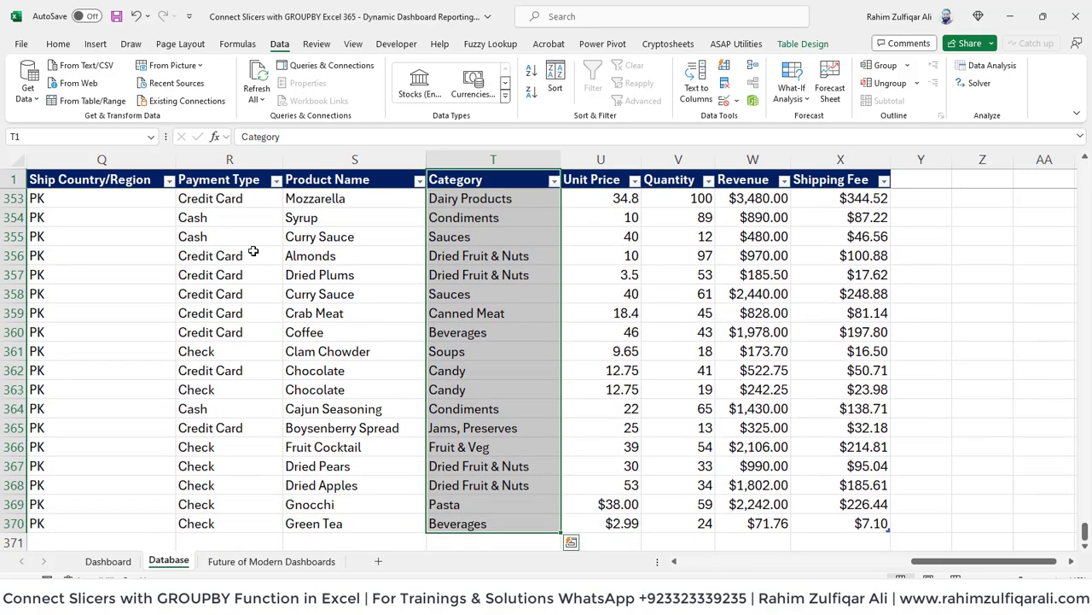
Enter the header Logic in cell Z1, outside the data table on the Database sheet.
{"action": "key", "text": "Down"}
{"action": "key", "text": "Right"}
{"action": "key", "text": "Right"}
{"action": "key", "text": "Right"}
{"action": "key", "text": "Right"}
{"action": "key", "text": "Right"}
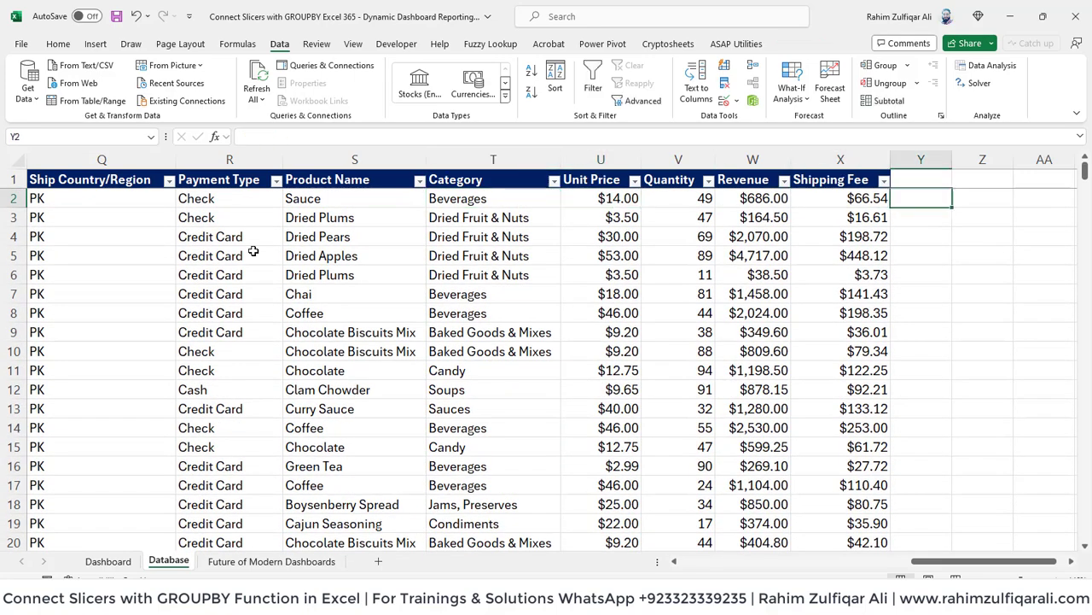
{"action": "key", "text": "Up"}
{"action": "key", "text": "Right"}
{"action": "type", "text": "Lo"}
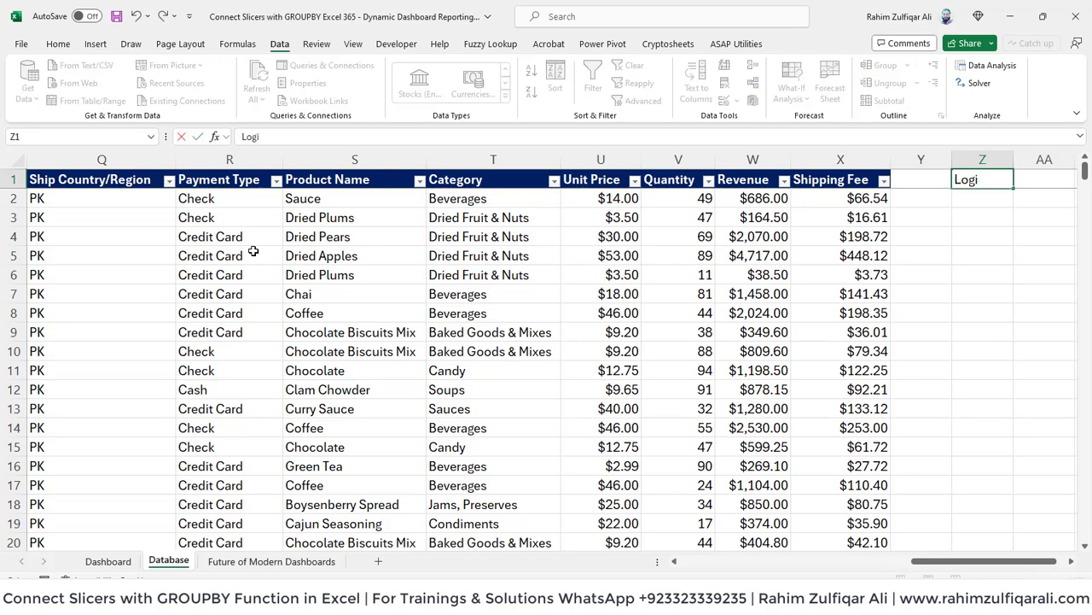
{"action": "key", "text": "Return"}
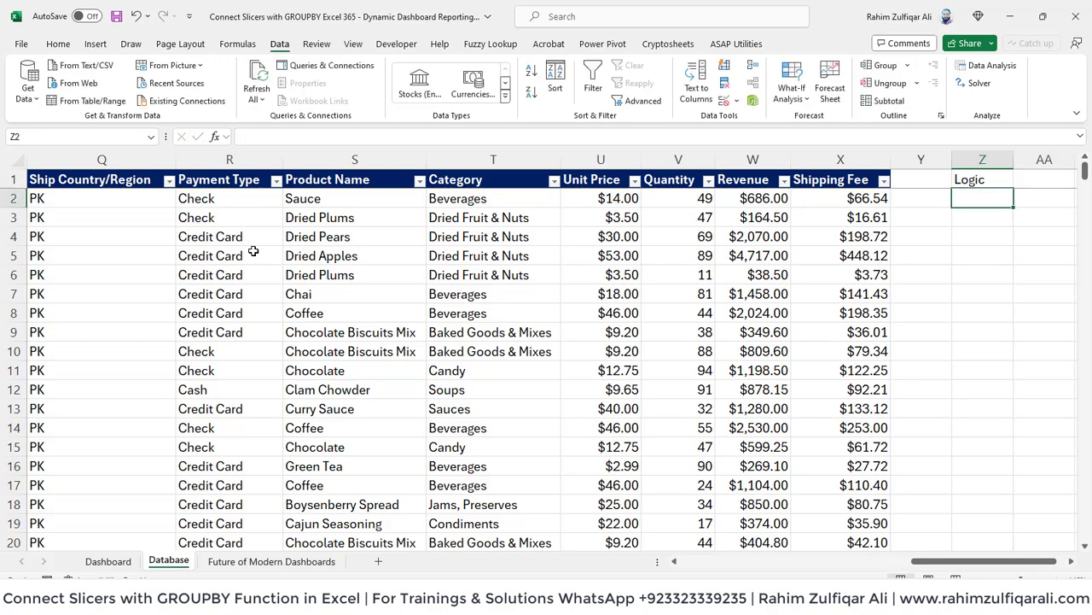
Filter the table to Baked Goods & Mixes with the Dashboard's Category slicer and return to the Database sheet.
{"action": "key", "text": "ctrl+Page_Up"}
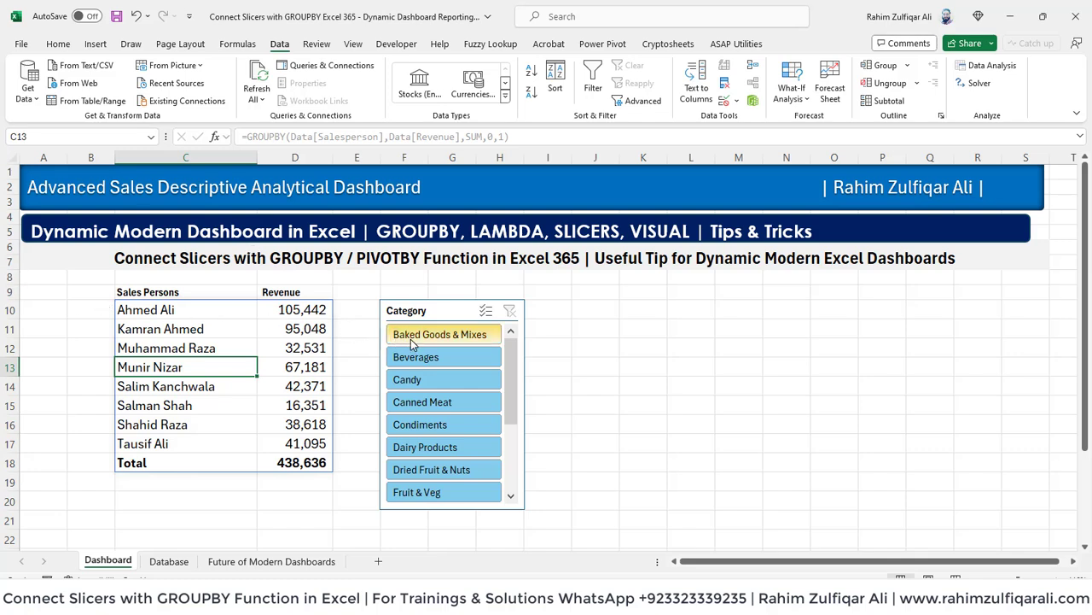
{"action": "left_click", "coordinate": [447, 344]}
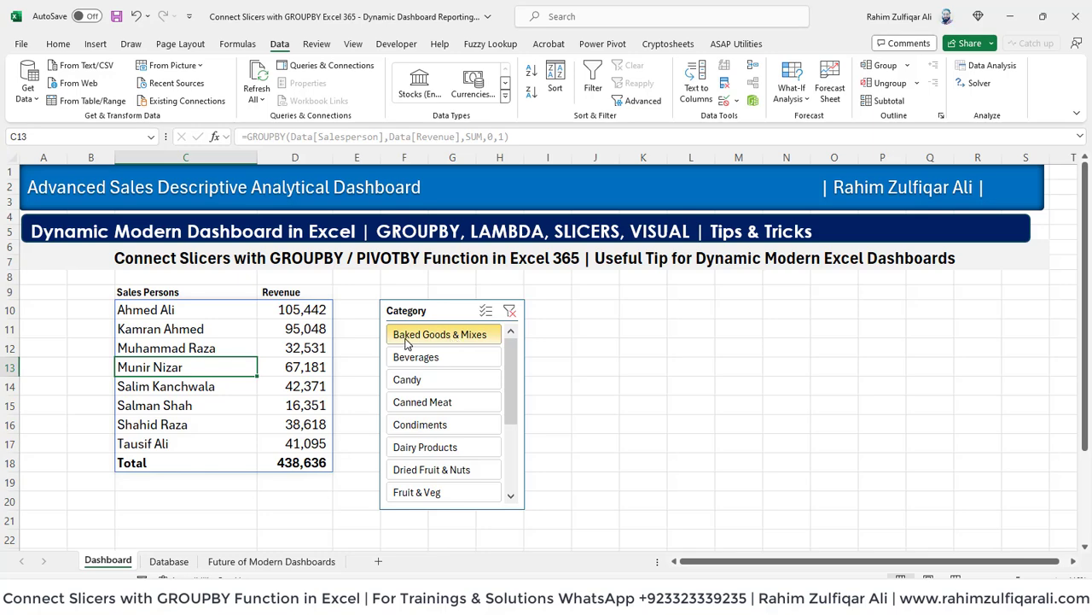
{"action": "key", "text": "ctrl+Page_Down"}
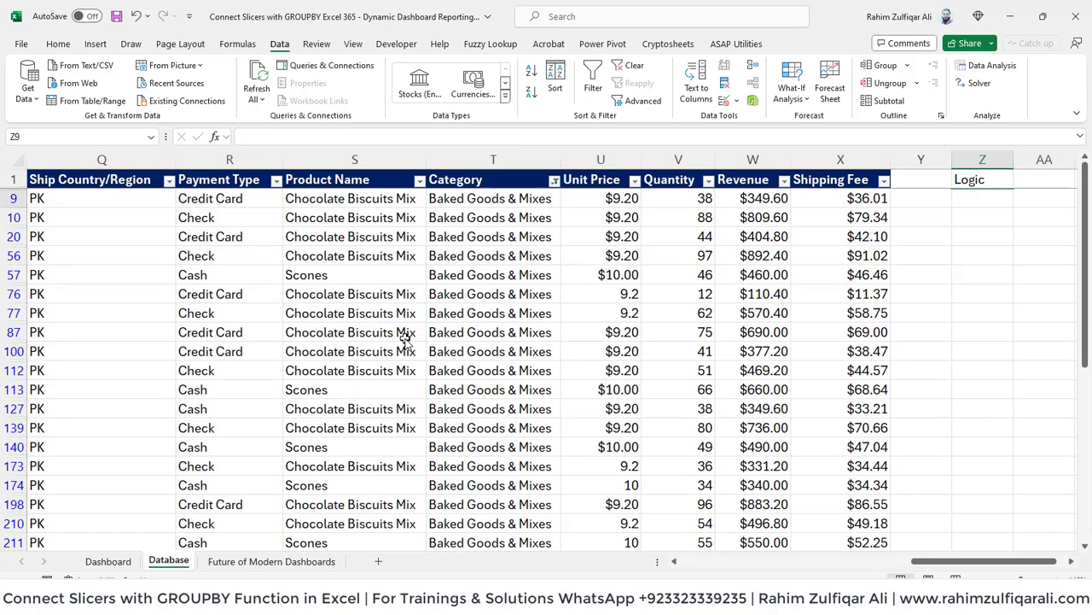
Examine the empty Logic cells beside the filtered Baked Goods & Mixes rows, starting at Z9.
{"action": "key", "text": "shift+Down"}
{"action": "key", "text": "shift+Down"}
{"action": "key", "text": "shift+Down"}
{"action": "key", "text": "shift+Down"}
{"action": "key", "text": "shift+Down"}
{"action": "key", "text": "shift+Down"}
{"action": "key", "text": "shift+Down"}
{"action": "key", "text": "shift+Down"}
{"action": "key", "text": "shift+Down"}
{"action": "key", "text": "shift+Down"}
{"action": "key", "text": "shift+Down"}
{"action": "key", "text": "shift+Down"}
{"action": "key", "text": "shift+Down"}
{"action": "key", "text": "shift+Down"}
{"action": "key", "text": "shift+Down"}
{"action": "key", "text": "shift+Down"}
{"action": "key", "text": "shift+Down"}
{"action": "key", "text": "shift+Down"}
{"action": "key", "text": "shift+Down"}
{"action": "key", "text": "shift+Down"}
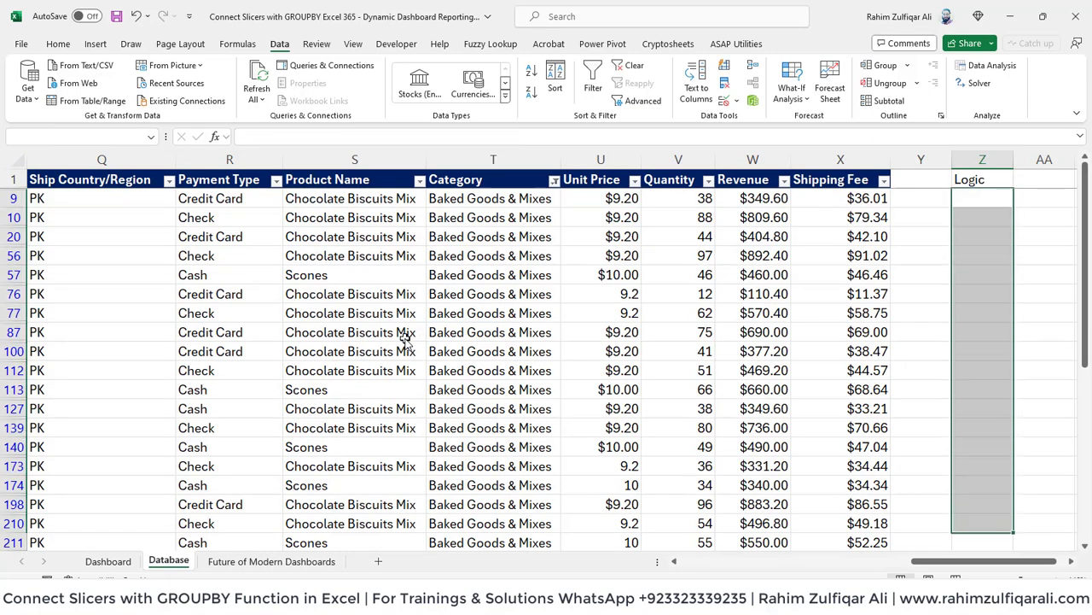
{"action": "key", "text": "shift+Down"}
{"action": "key", "text": "shift+Down"}
{"action": "key", "text": "shift+Down"}
{"action": "key", "text": "shift+Down"}
{"action": "key", "text": "shift+Down"}
{"action": "key", "text": "shift+Down"}
{"action": "key", "text": "shift+Down"}
{"action": "key", "text": "shift+Down"}
{"action": "key", "text": "shift+Down"}
{"action": "key", "text": "shift+Down"}
{"action": "key", "text": "shift+Down"}
{"action": "key", "text": "shift+Down"}
{"action": "key", "text": "shift+Down"}
{"action": "key", "text": "shift+BackSpace"}
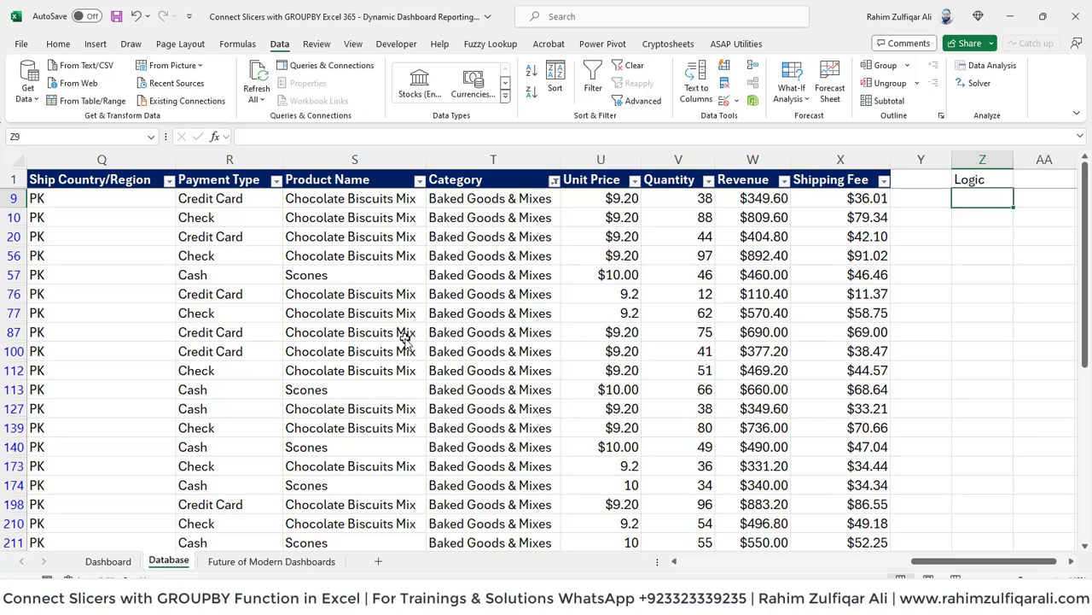
Clear the Category filter from the data table and go back to its first data row.
{"action": "key", "text": "Up"}
{"action": "key", "text": "Left"}
{"action": "key", "text": "Left"}
{"action": "key", "text": "Left"}
{"action": "key", "text": "Left"}
{"action": "key", "text": "Left"}
{"action": "key", "text": "Left"}
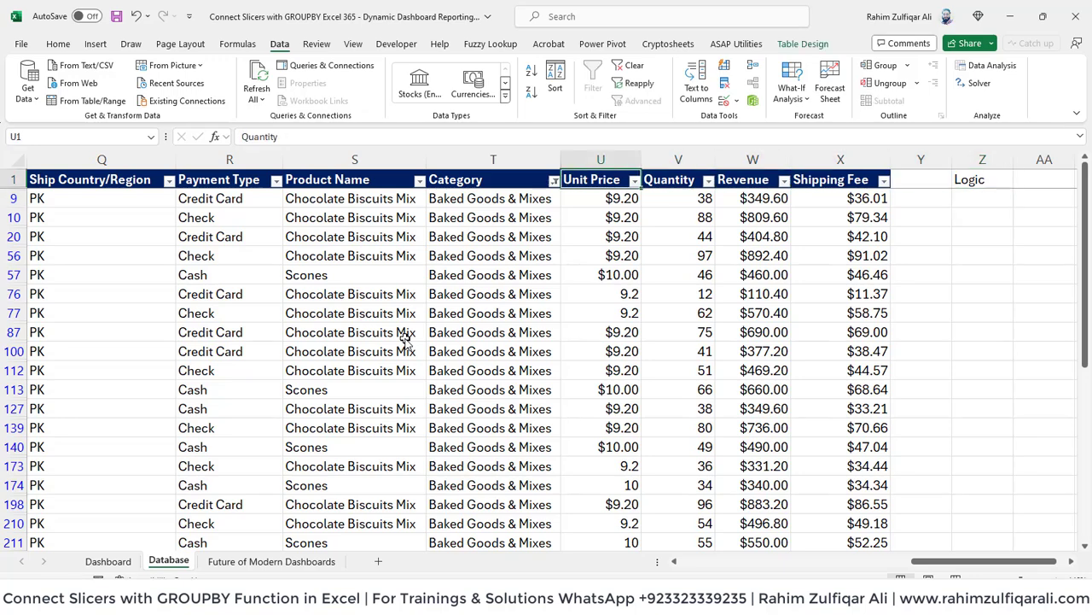
{"action": "key", "text": "Down"}
{"action": "key", "text": "Down"}
{"action": "key", "text": "Down"}
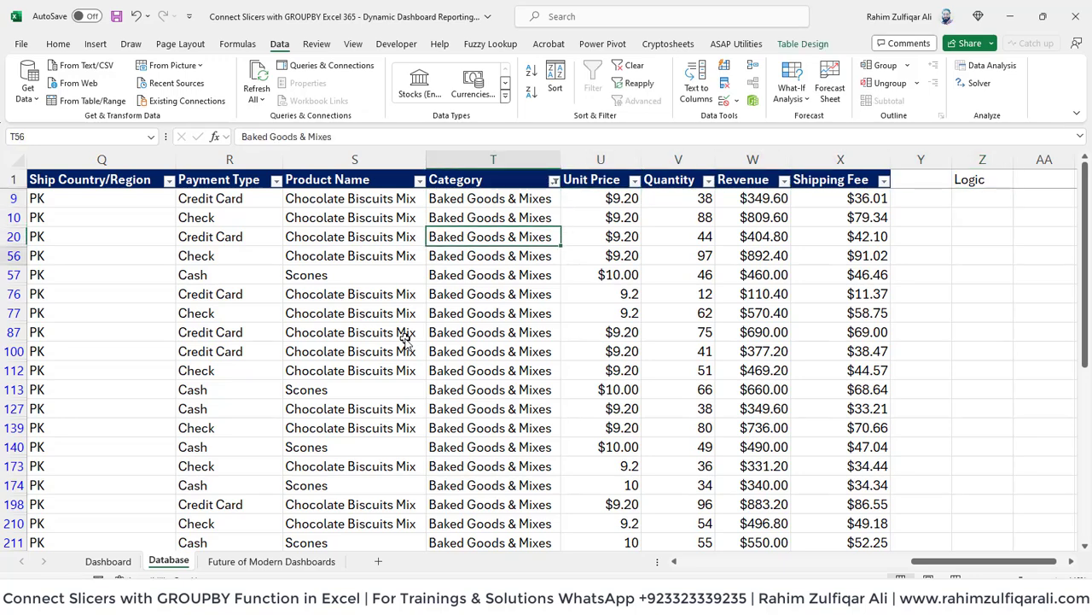
{"action": "key", "text": "Down"}
{"action": "key", "text": "Up"}
{"action": "key", "text": "Up"}
{"action": "key", "text": "alt"}
{"action": "key", "text": "a"}
{"action": "key", "text": "c"}
{"action": "key", "text": "Up"}
{"action": "key", "text": "Up"}
{"action": "key", "text": "Up"}
{"action": "key", "text": "Up"}
{"action": "key", "text": "Up"}
{"action": "key", "text": "Up"}
{"action": "key", "text": "Up"}
{"action": "key", "text": "Up"}
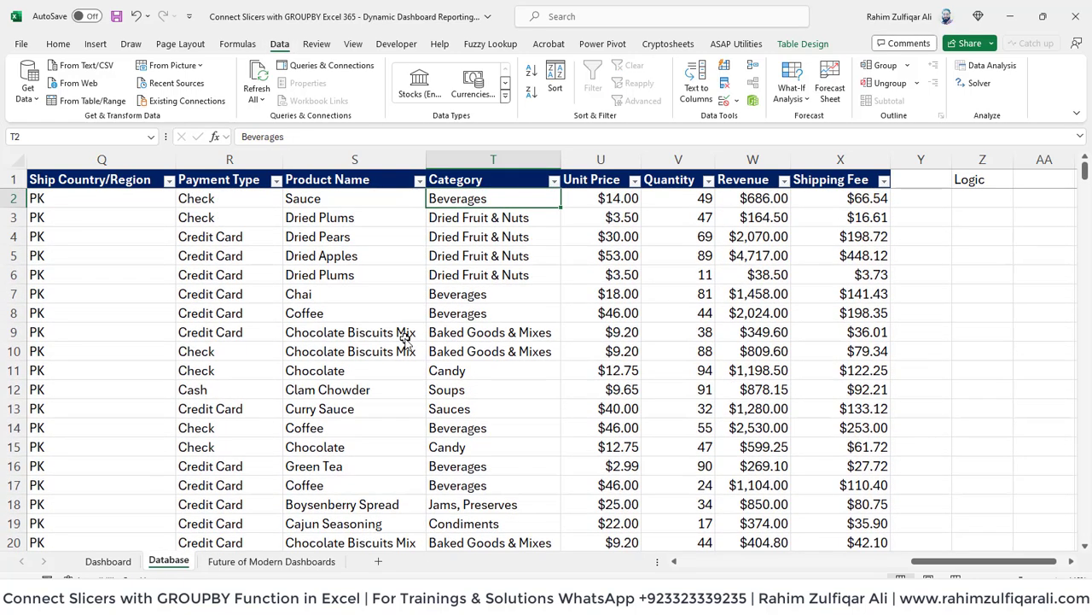
Enter the sample flag 0 in Logic cells Z2 to Z7 for rows outside Baked Goods & Mixes.
{"action": "key", "text": "Right"}
{"action": "key", "text": "Left"}
{"action": "key", "text": "Up"}
{"action": "key", "text": "Down"}
{"action": "key", "text": "Right"}
{"action": "key", "text": "Right"}
{"action": "key", "text": "Right"}
{"action": "key", "text": "Right"}
{"action": "key", "text": "Right"}
{"action": "key", "text": "Right"}
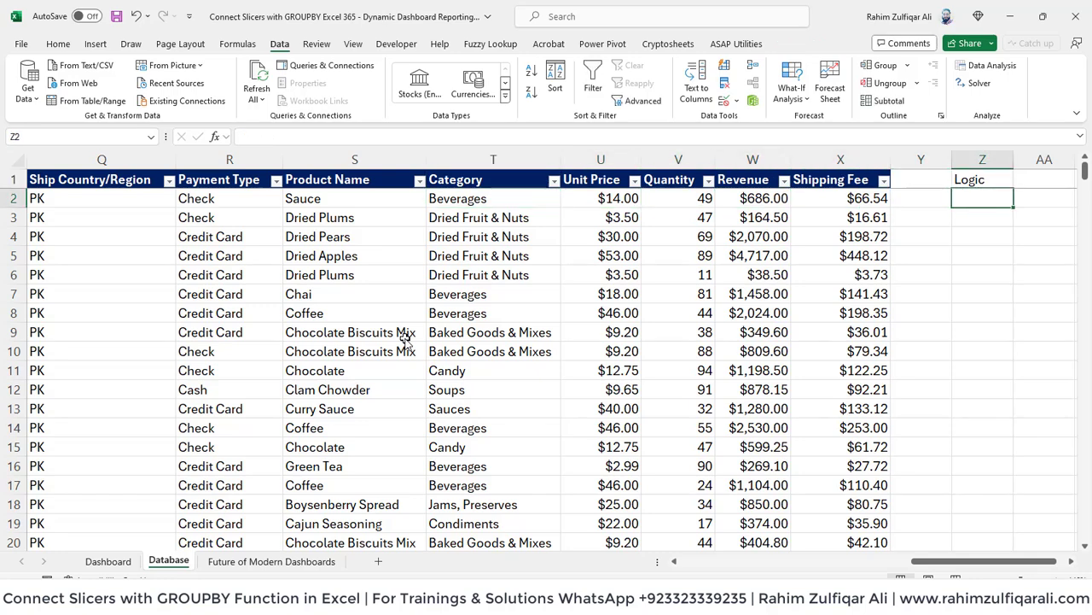
{"action": "key", "text": "Left"}
{"action": "key", "text": "Right"}
{"action": "type", "text": "0"}
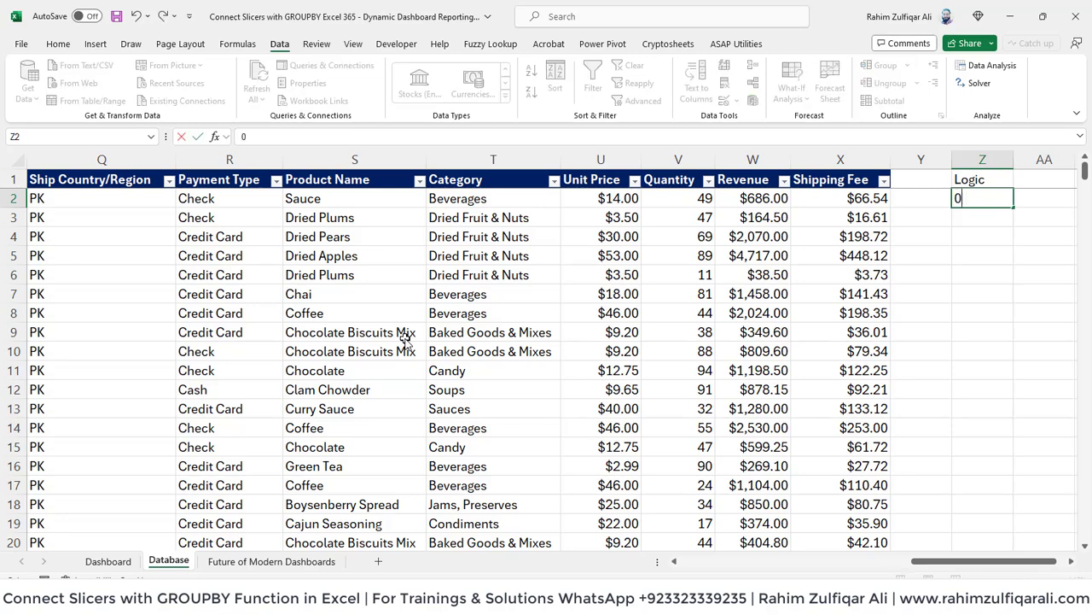
{"action": "key", "text": "Return"}
{"action": "type", "text": "0"}
{"action": "key", "text": "Return"}
{"action": "type", "text": "0"}
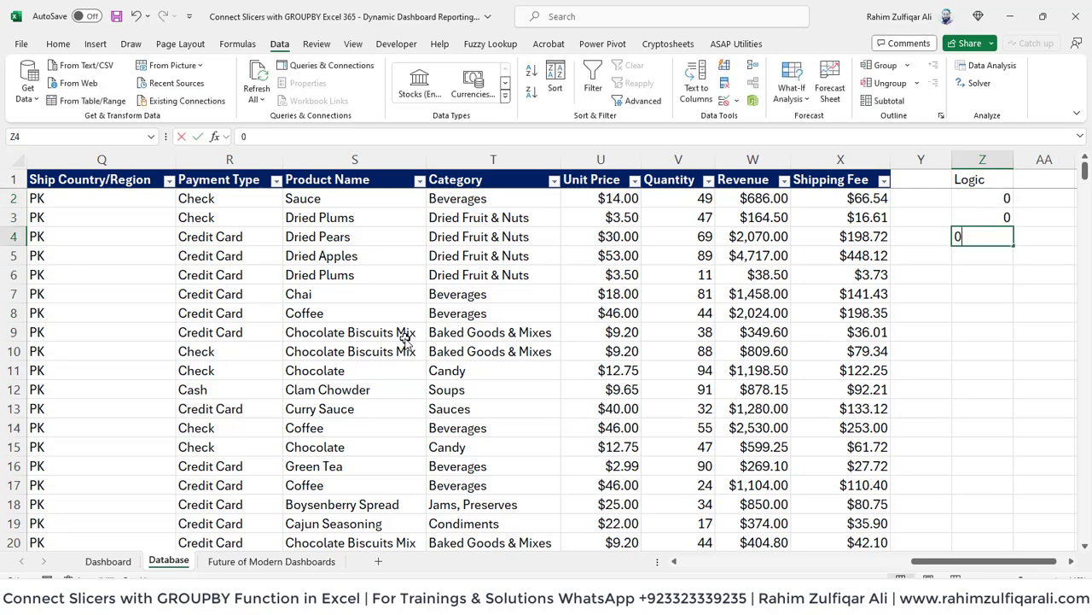
{"action": "key", "text": "Return"}
{"action": "type", "text": "0"}
{"action": "key", "text": "Return"}
{"action": "type", "text": "0"}
{"action": "key", "text": "Return"}
{"action": "type", "text": "0"}
{"action": "key", "text": "Return"}
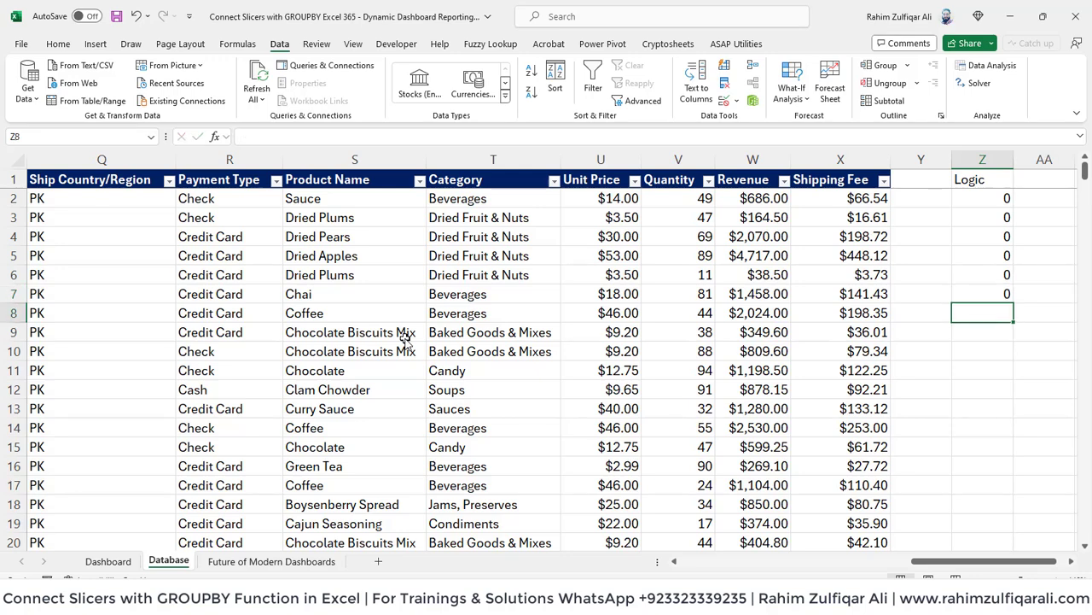
Continue the sample Logic flags with 0 in Z8, 1 in Z9 and Z10, and 0 in Z11 to Z15.
{"action": "key", "text": "Up"}
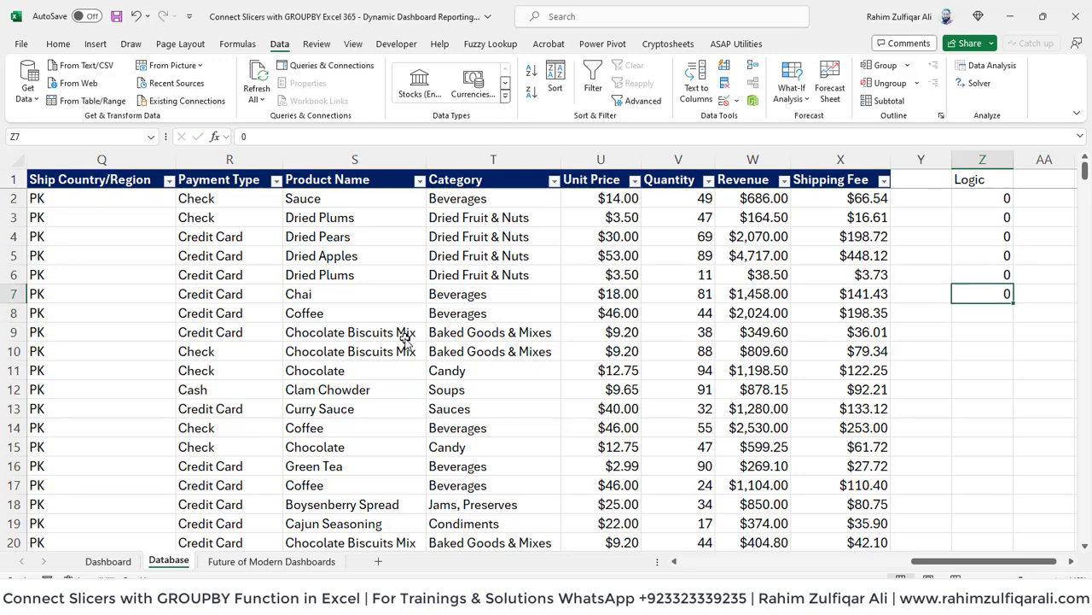
{"action": "key", "text": "Down"}
{"action": "key", "text": "Left"}
{"action": "key", "text": "Left"}
{"action": "key", "text": "Left"}
{"action": "key", "text": "Left"}
{"action": "key", "text": "Left"}
{"action": "key", "text": "Left"}
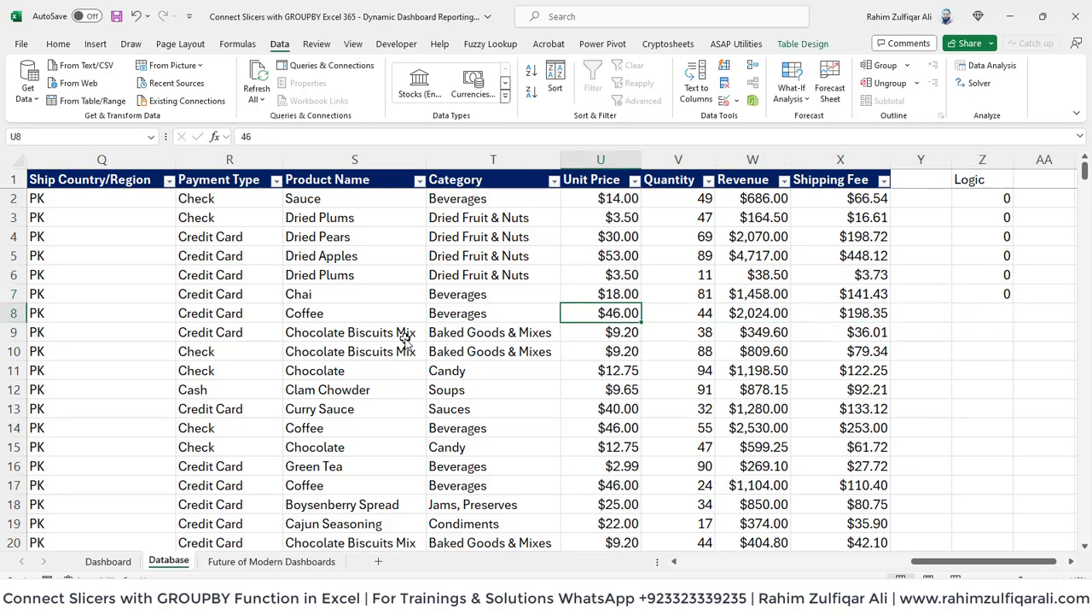
{"action": "key", "text": "Down"}
{"action": "key", "text": "Right"}
{"action": "key", "text": "Right"}
{"action": "key", "text": "Right"}
{"action": "key", "text": "Right"}
{"action": "key", "text": "Right"}
{"action": "key", "text": "Right"}
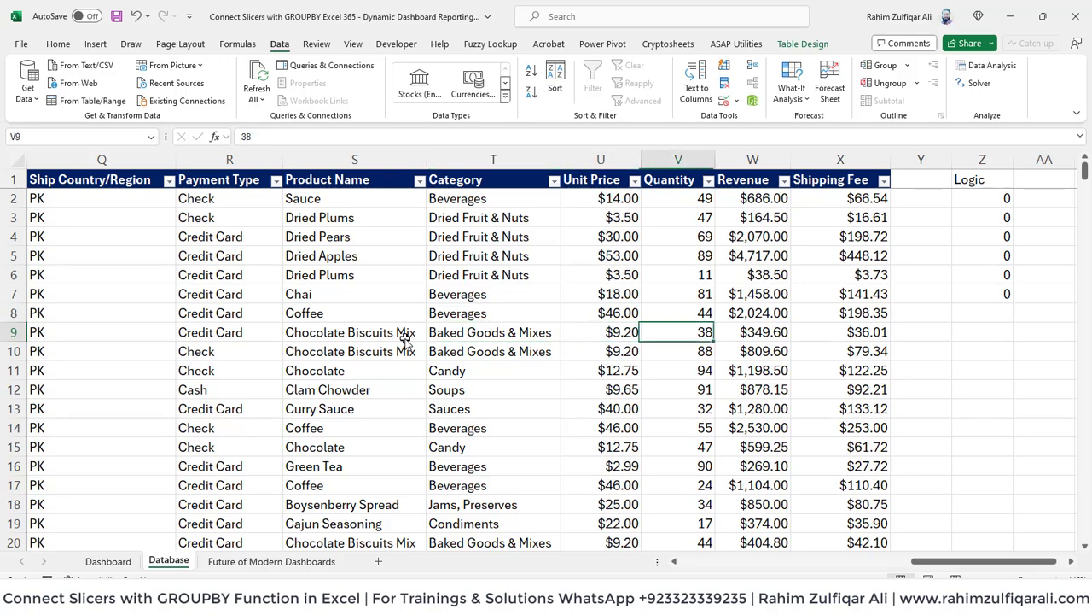
{"action": "key", "text": "Up"}
{"action": "type", "text": "0"}
{"action": "key", "text": "Return"}
{"action": "type", "text": "1"}
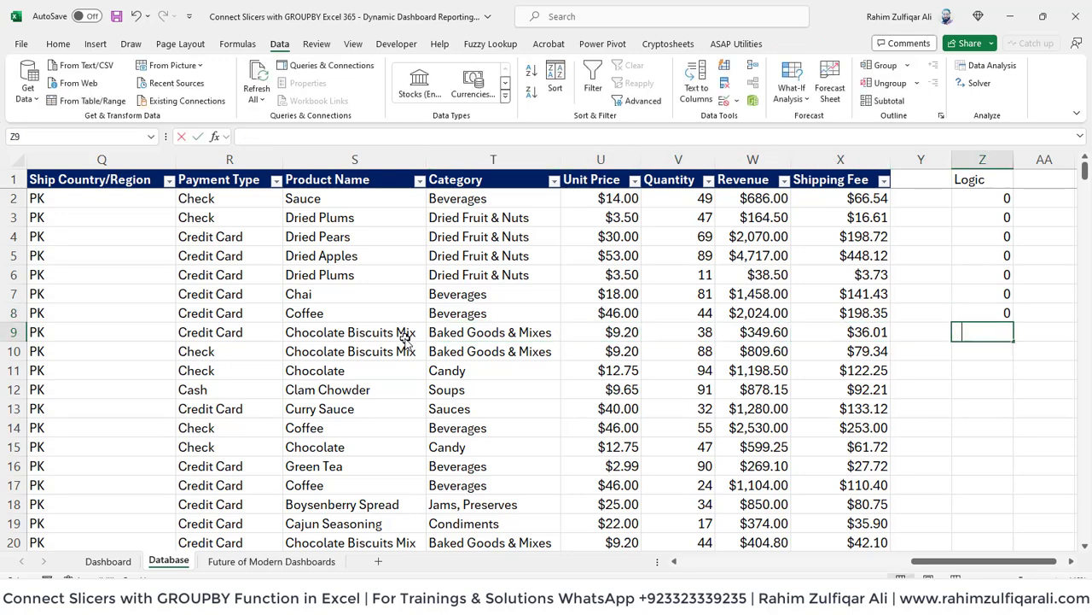
{"action": "key", "text": "Return"}
{"action": "type", "text": "1"}
{"action": "key", "text": "Return"}
{"action": "type", "text": "0 0 0 0 0"}
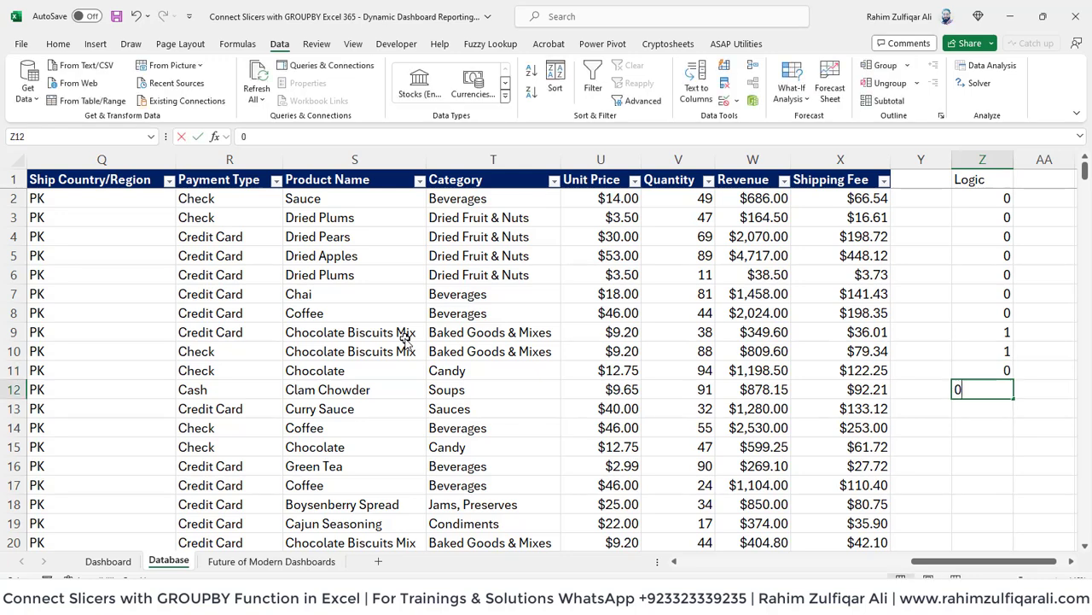
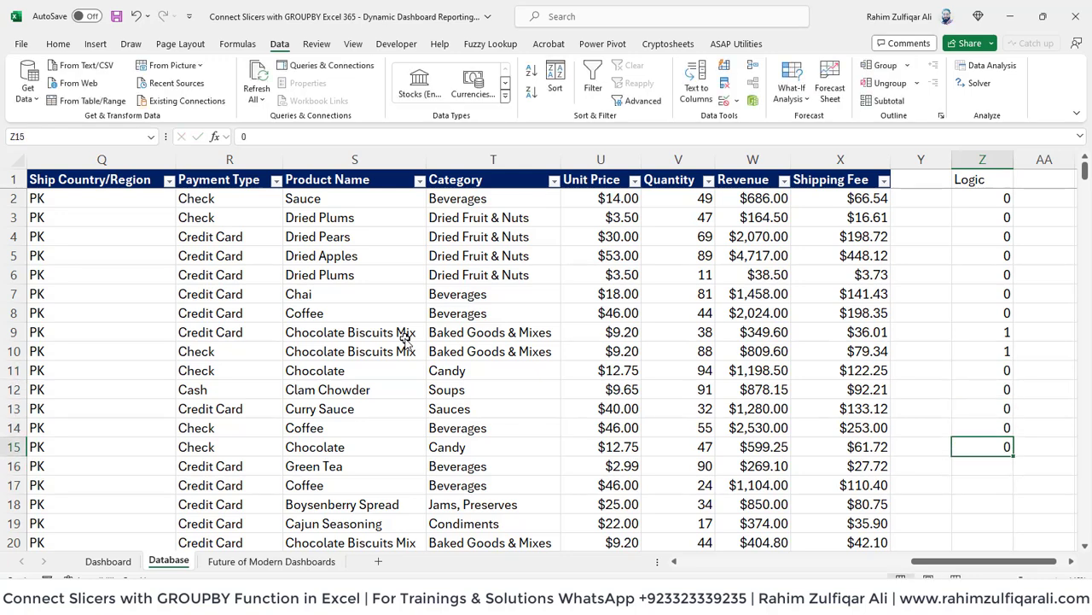
Delete the sample flags and the Logic header from column Z.
{"action": "key", "text": "shift+Down"}
{"action": "key", "text": "Delete"}
{"action": "key", "text": "Up"}
{"action": "key", "text": "ctrl+Up"}
{"action": "key", "text": "Delete"}
Enter the header Logic in cell Z1 again after checking the extent of the Revenue column.
{"action": "key", "text": "Left"}
{"action": "key", "text": "Left"}
{"action": "key", "text": "Left"}
{"action": "key", "text": "Down"}
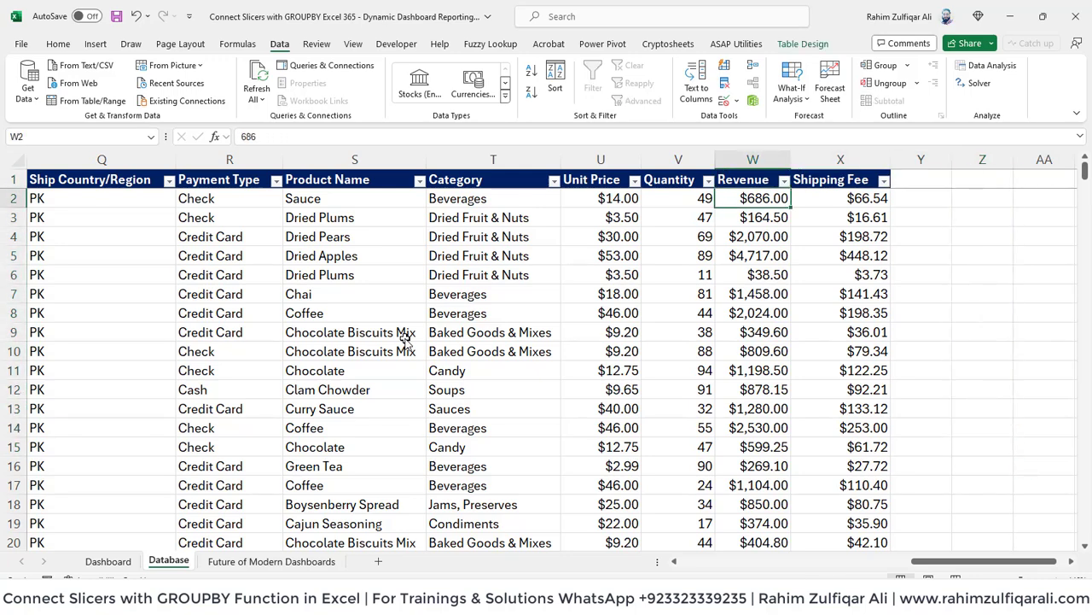
{"action": "key", "text": "ctrl+Down"}
{"action": "key", "text": "ctrl+Up"}
{"action": "key", "text": "Right"}
{"action": "key", "text": "Right"}
{"action": "key", "text": "Right"}
{"action": "key", "text": "Up"}
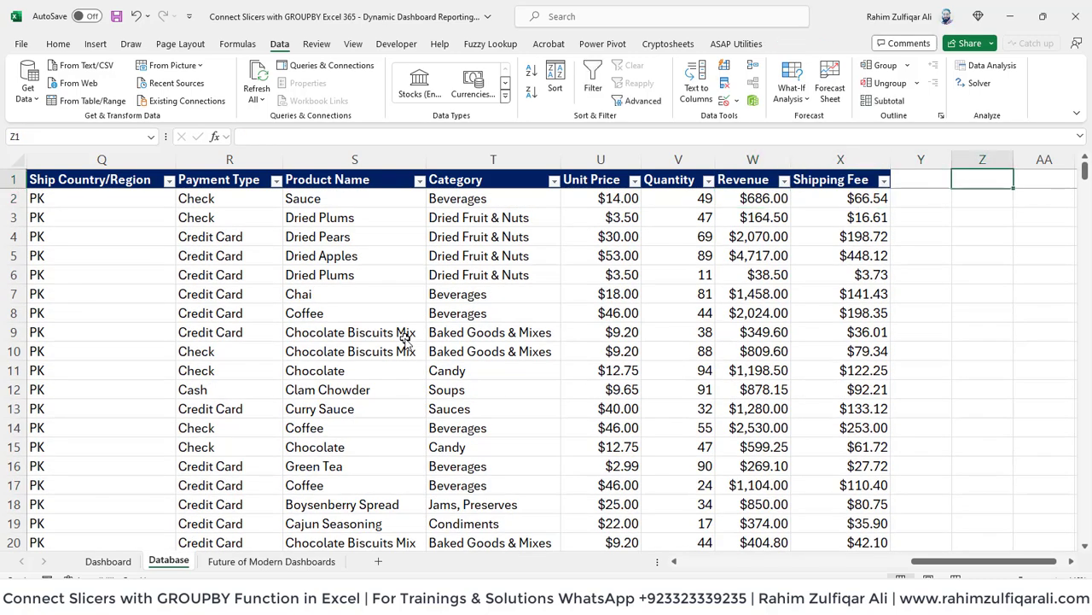
{"action": "type", "text": "Logic"}
{"action": "key", "text": "Return"}
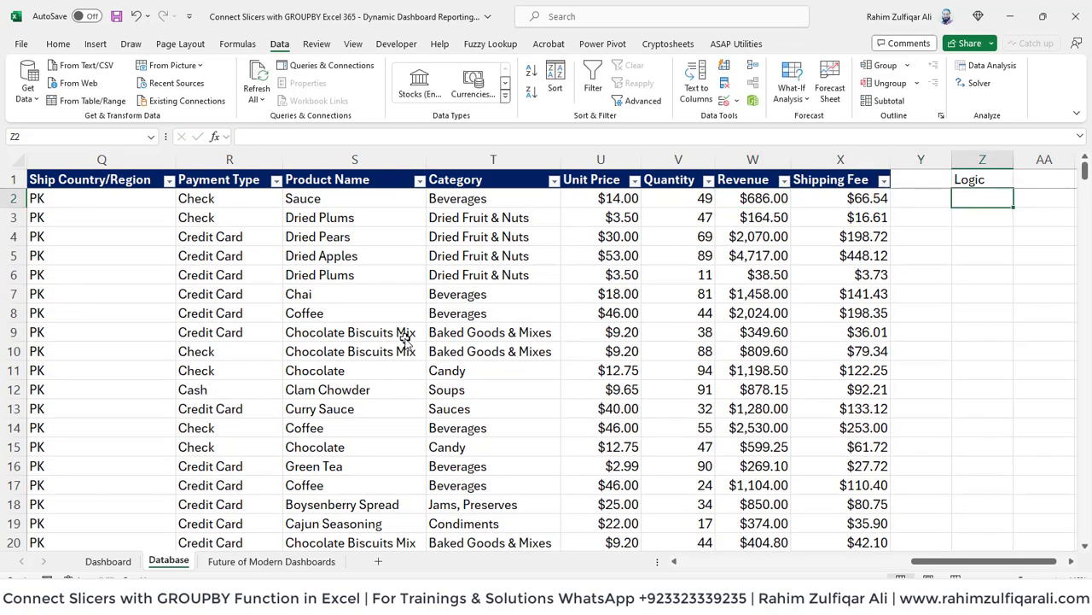
Filter to Dried Fruit & Nuts with the Dashboard's Category slicer, then clear that filter on the Database sheet.
{"action": "key", "text": "ctrl+Page_Up"}
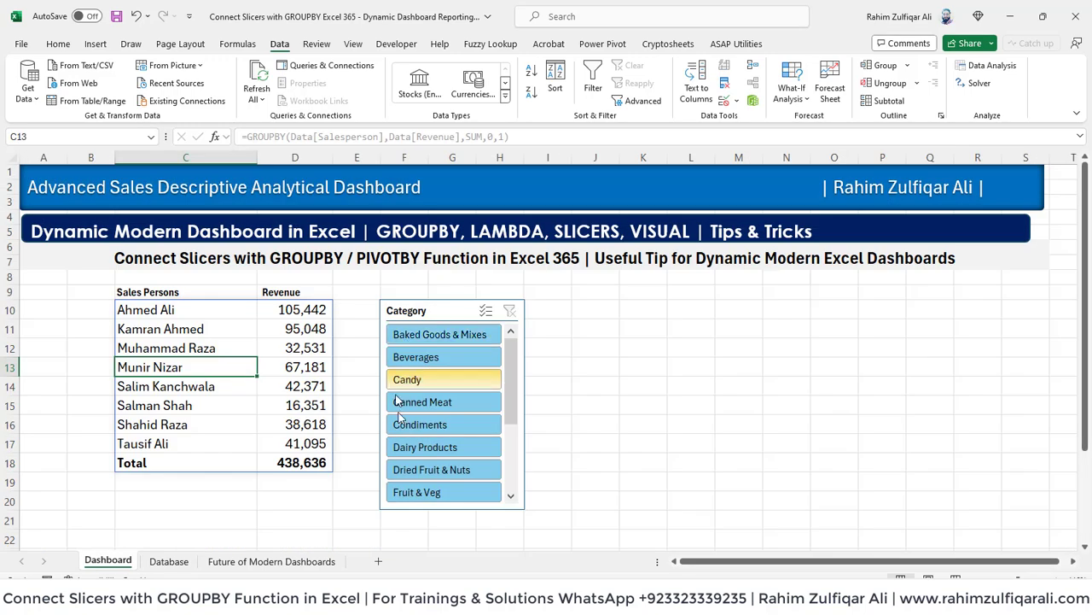
{"action": "left_click", "coordinate": [420, 469]}
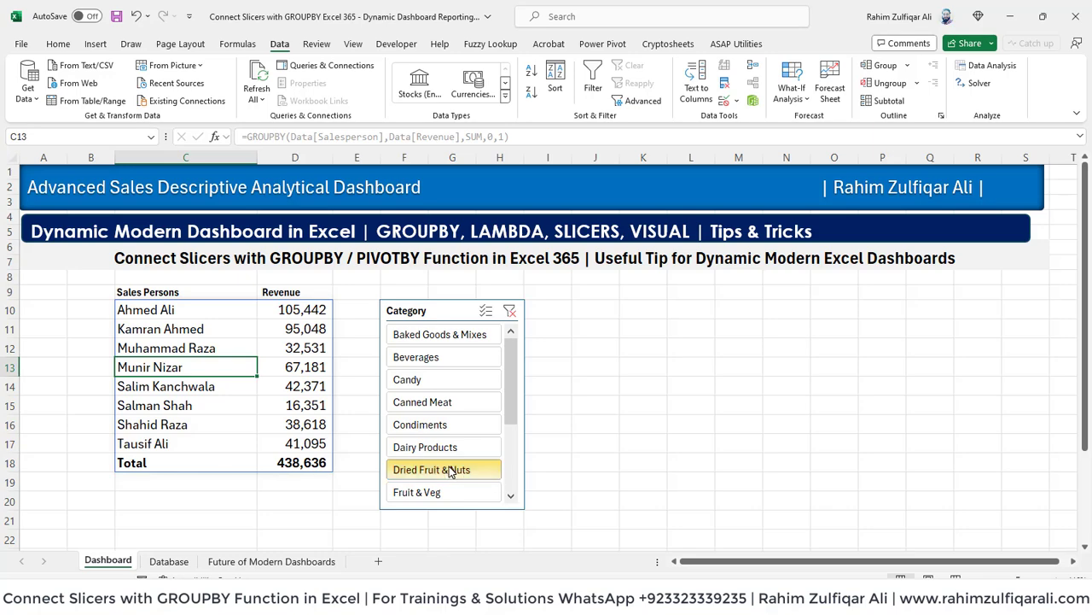
{"action": "left_click", "coordinate": [181, 563]}
{"action": "key", "text": "alt+a+c"}
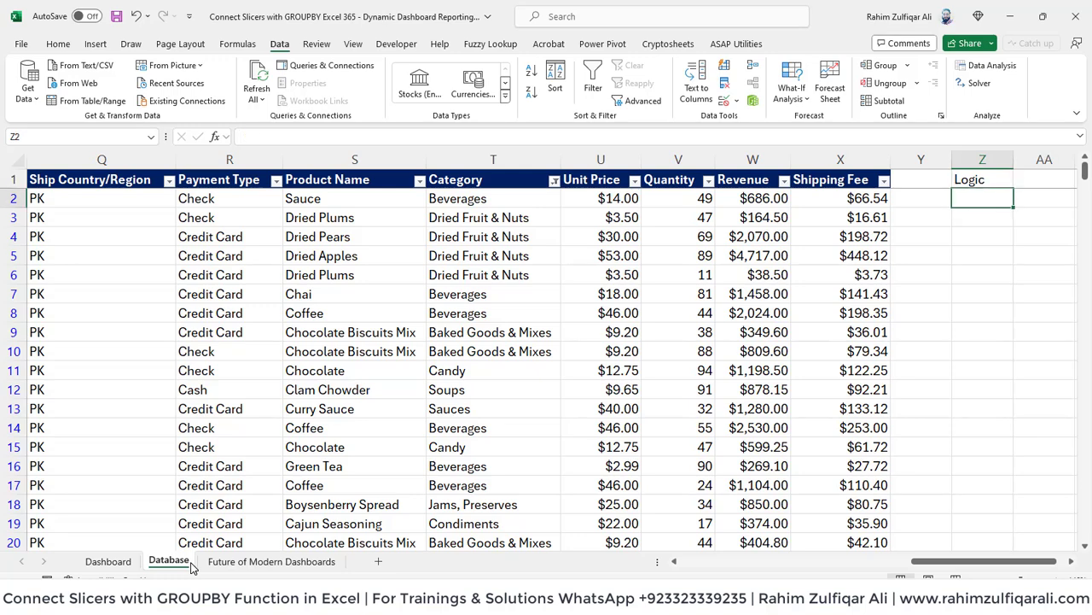
Enter sample Logic flags for Dried Fruit & Nuts: 0 in Z2, 1 in Z3 to Z6, and 0 in Z7 to Z9.
{"action": "type", "text": "0 "}
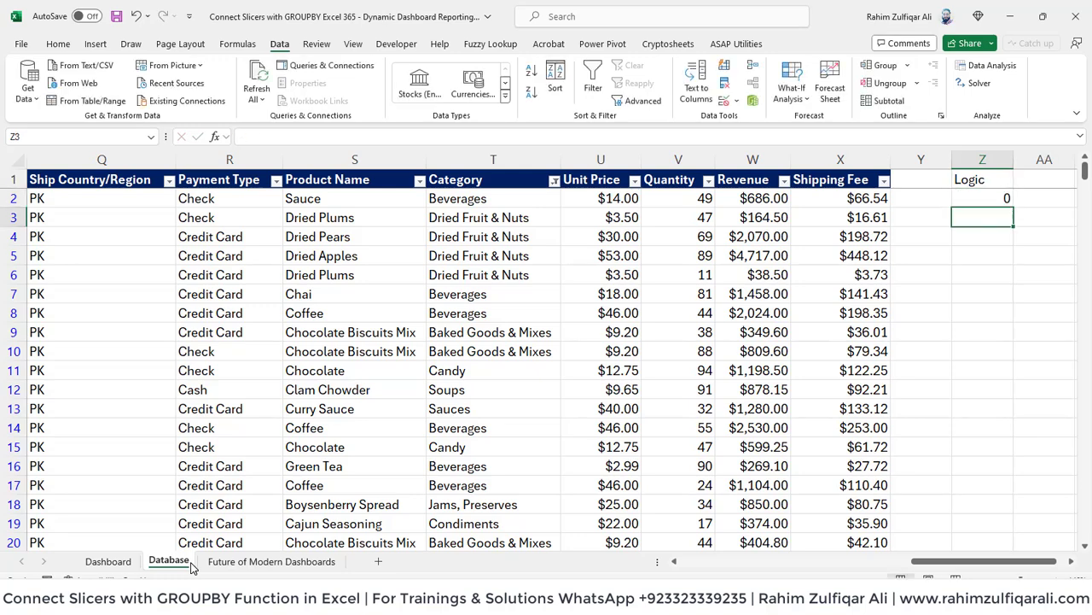
{"action": "type", "text": "1 1 1 1 "}
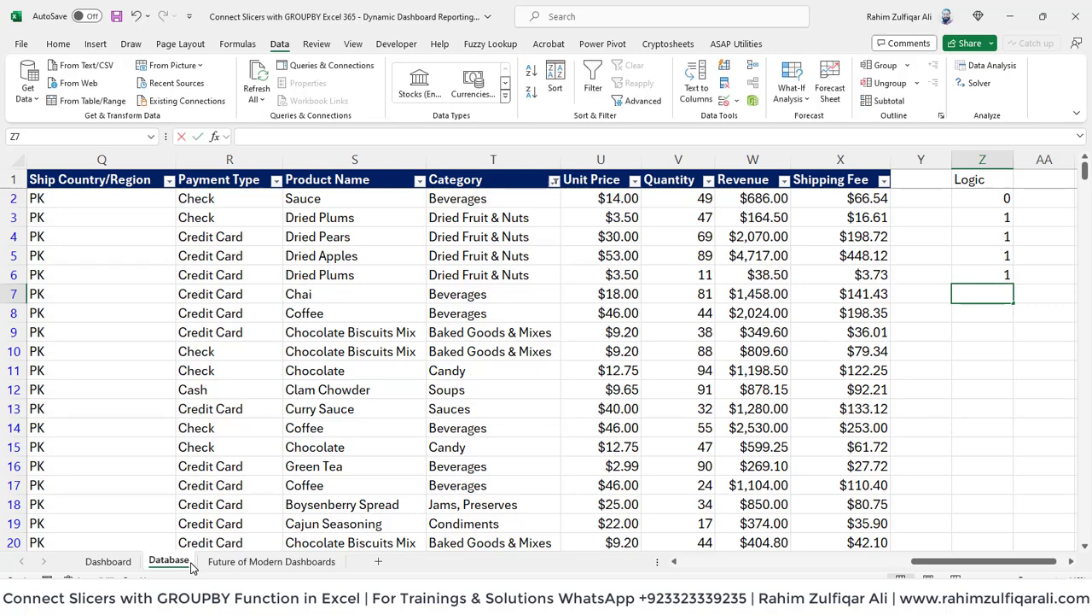
{"action": "type", "text": "0"}
{"action": "key", "text": "Return"}
{"action": "type", "text": "0"}
{"action": "key", "text": "Return"}
{"action": "type", "text": "0"}
{"action": "key", "text": "Return"}
{"action": "key", "text": "Up"}
{"action": "key", "text": "ctrl+shift+Up"}
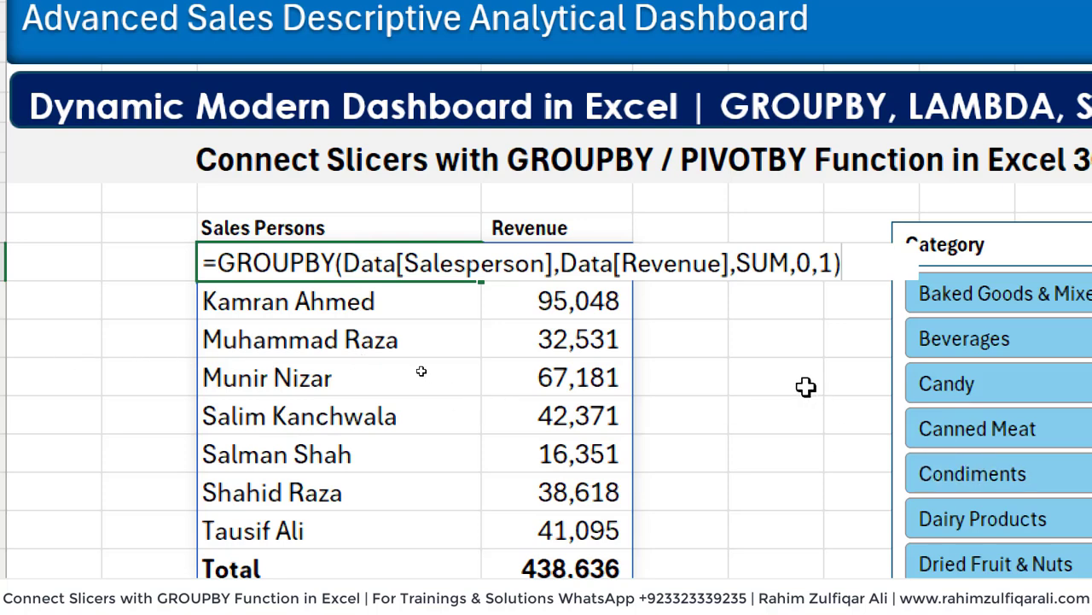
Extend the GROUPBY formula in C10 with filter_array BYROW(Data[Category],LAMBDA(r,SUBTOTAL(3,r))), leaving sort_order empty.
{"action": "key", "text": "BackSpace"}
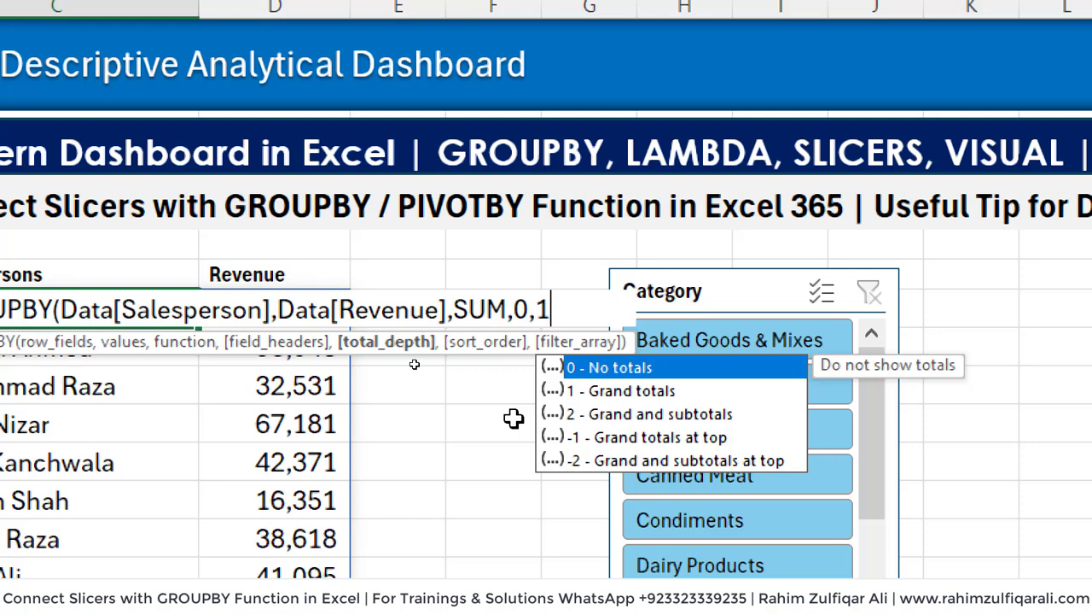
{"action": "type", "text": ",,"}
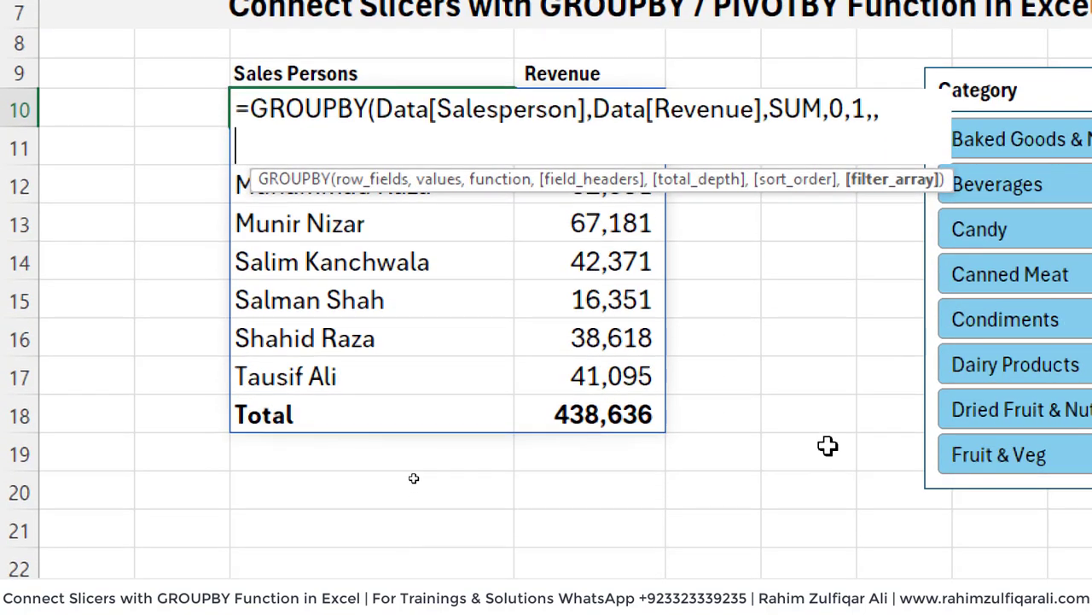
{"action": "type", "text": "by"}
{"action": "key", "text": "Down"}
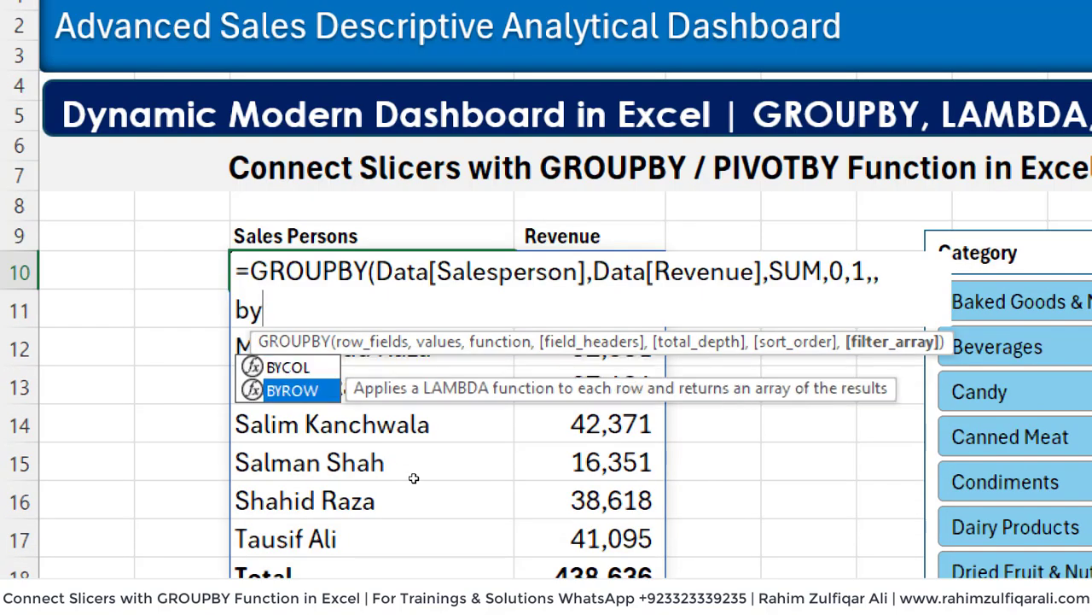
{"action": "key", "text": "Tab"}
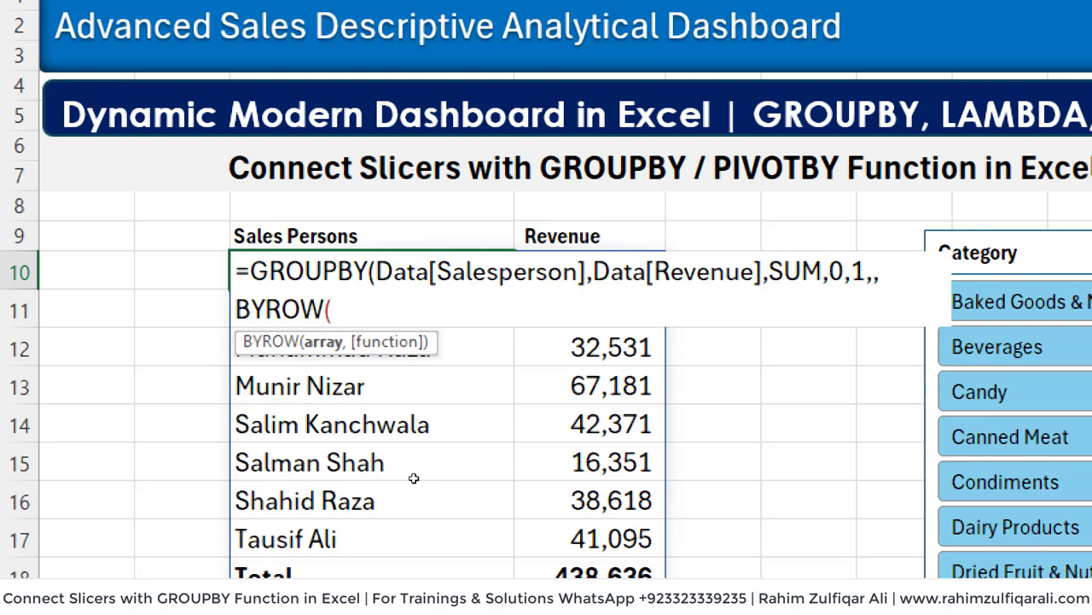
{"action": "type", "text": "Data[Category],LAMBDA(r,SUBTOTAL(3,"}
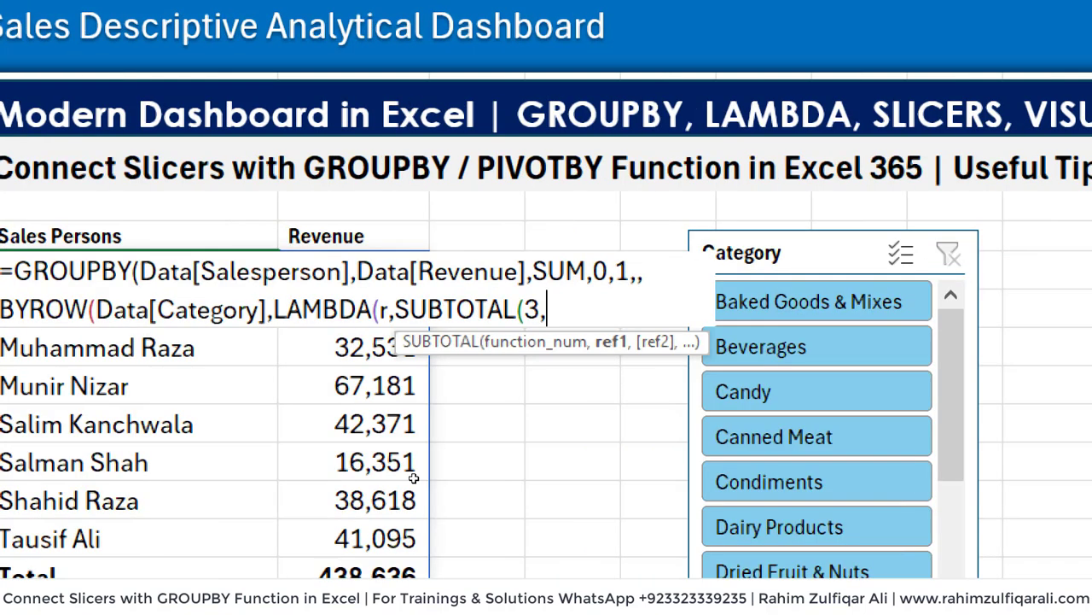
{"action": "type", "text": "r"}
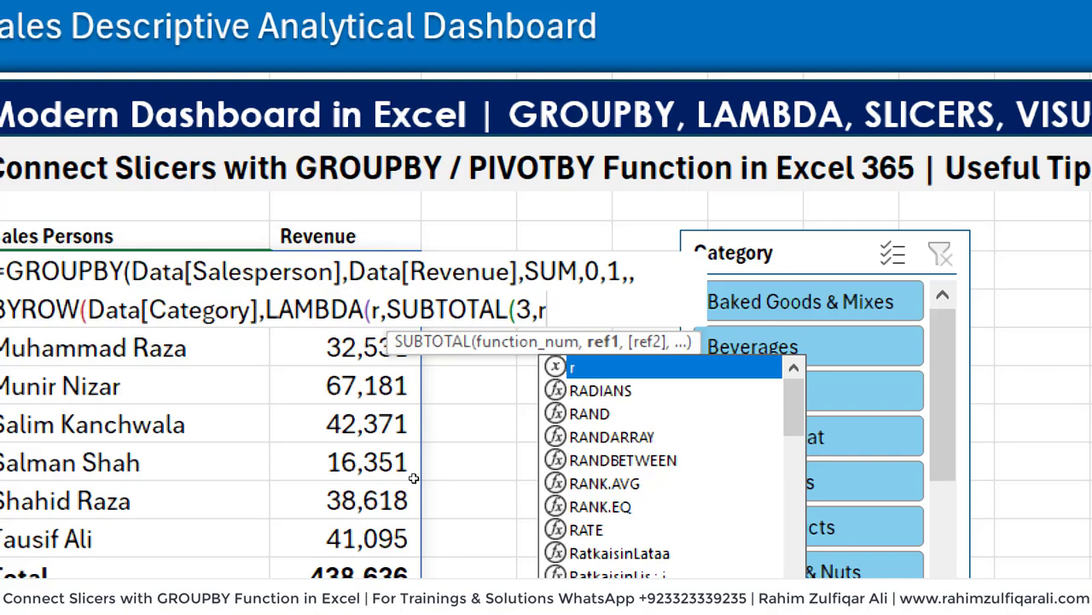
{"action": "type", "text": "))))"}
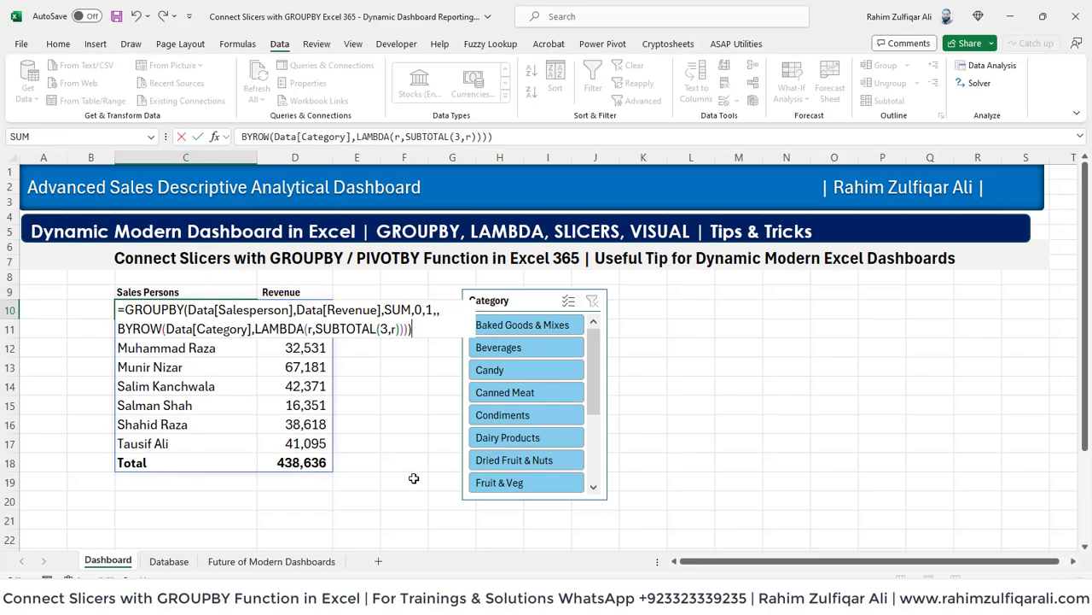
{"action": "key", "text": "Return"}
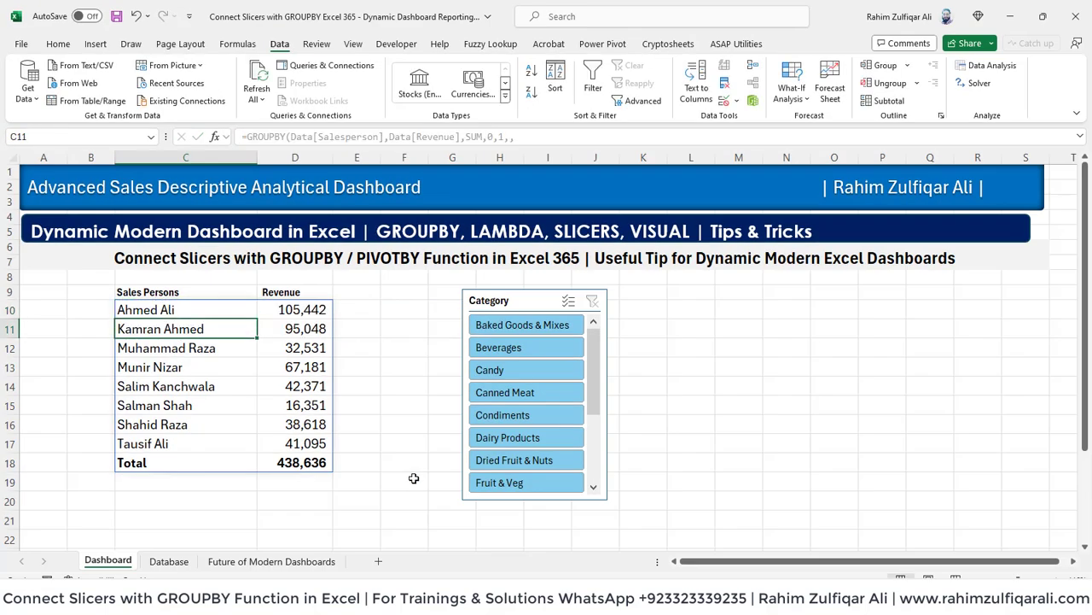
{"action": "key", "text": "Up"}
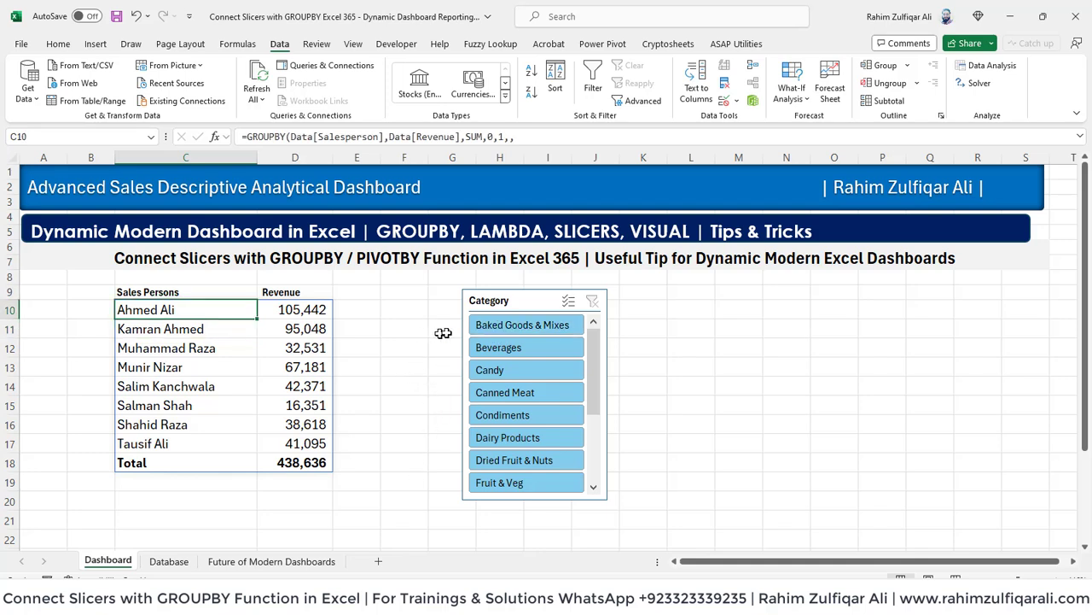
Test the revenue summary with the Category slicer on Baked Goods & Mixes, Candy, Dairy Products, Dried Fruit & Nuts, and Beverages.
{"action": "left_click", "coordinate": [494, 331]}
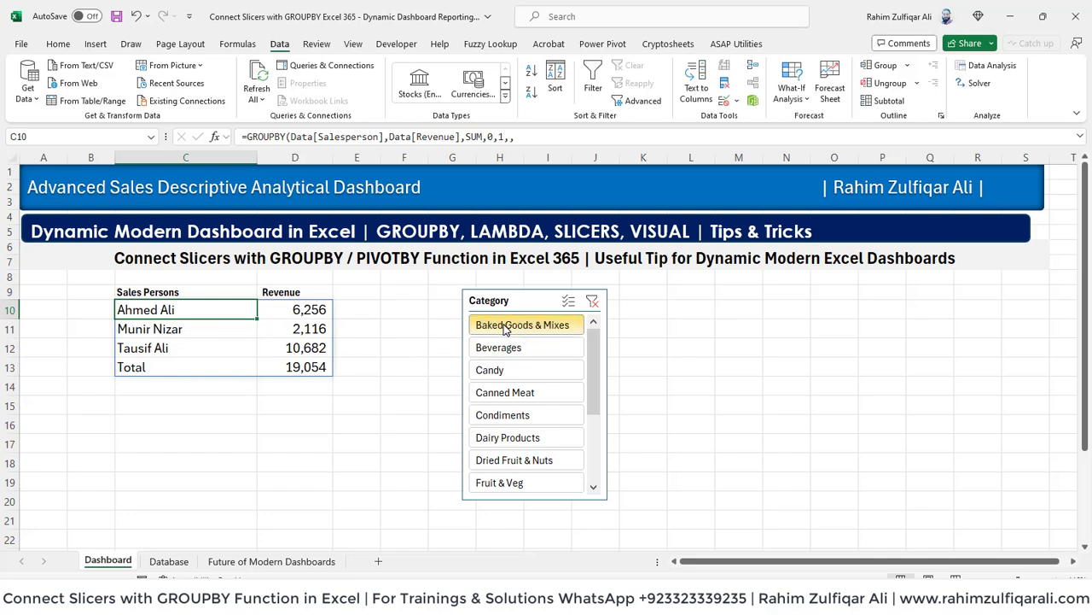
{"action": "left_click", "coordinate": [495, 374]}
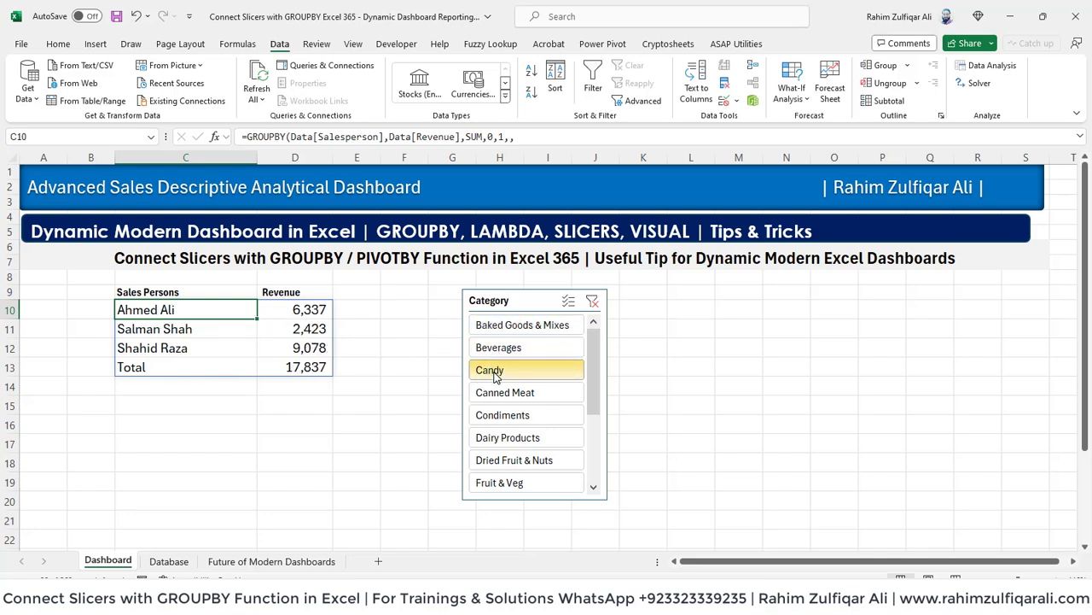
{"action": "left_click", "coordinate": [524, 434]}
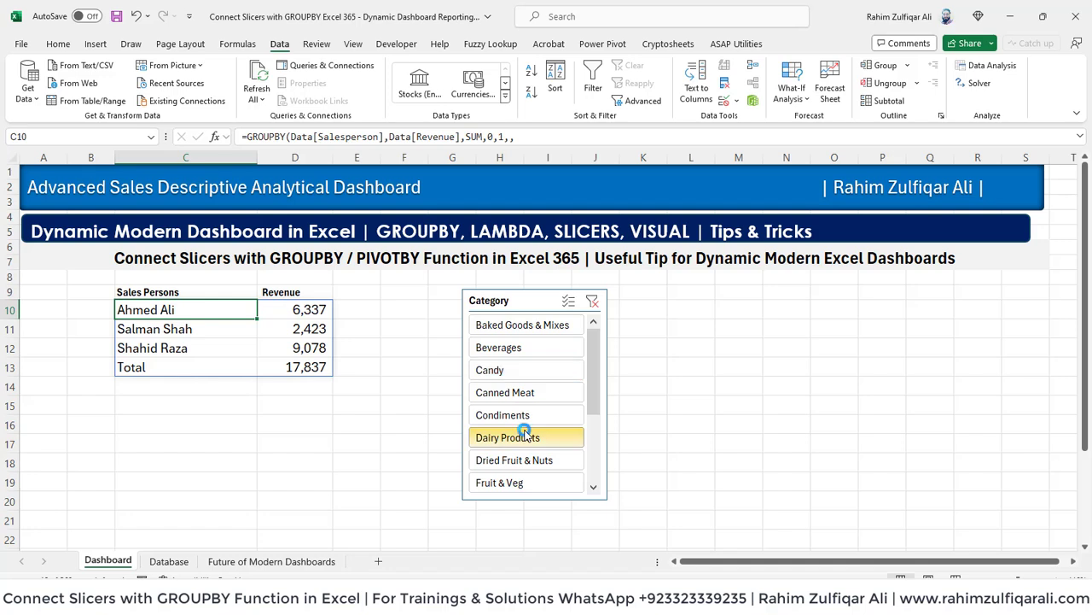
{"action": "left_click", "coordinate": [495, 463]}
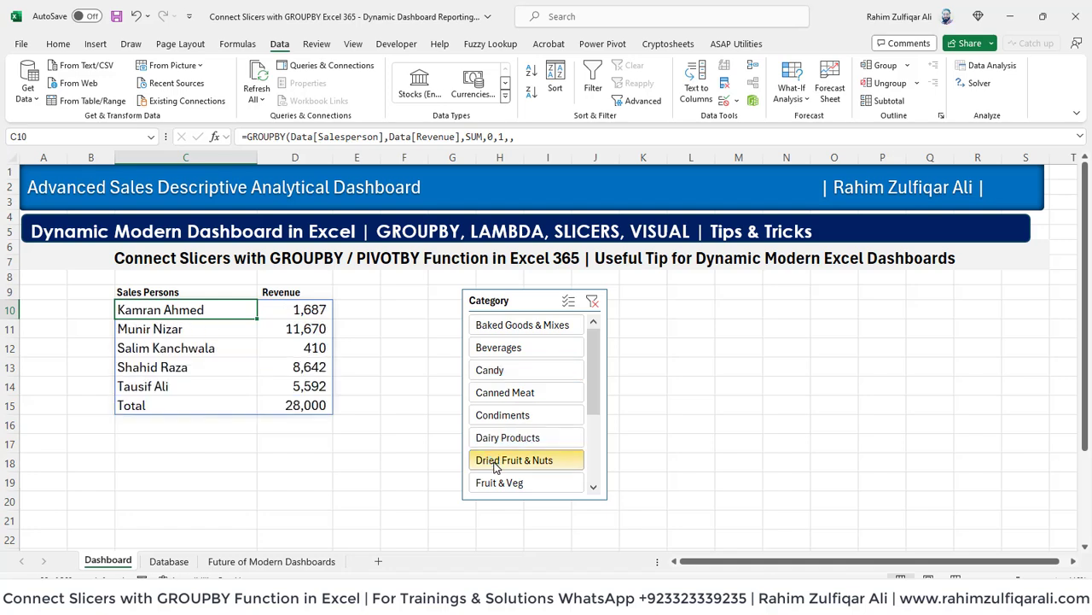
{"action": "left_click", "coordinate": [499, 350]}
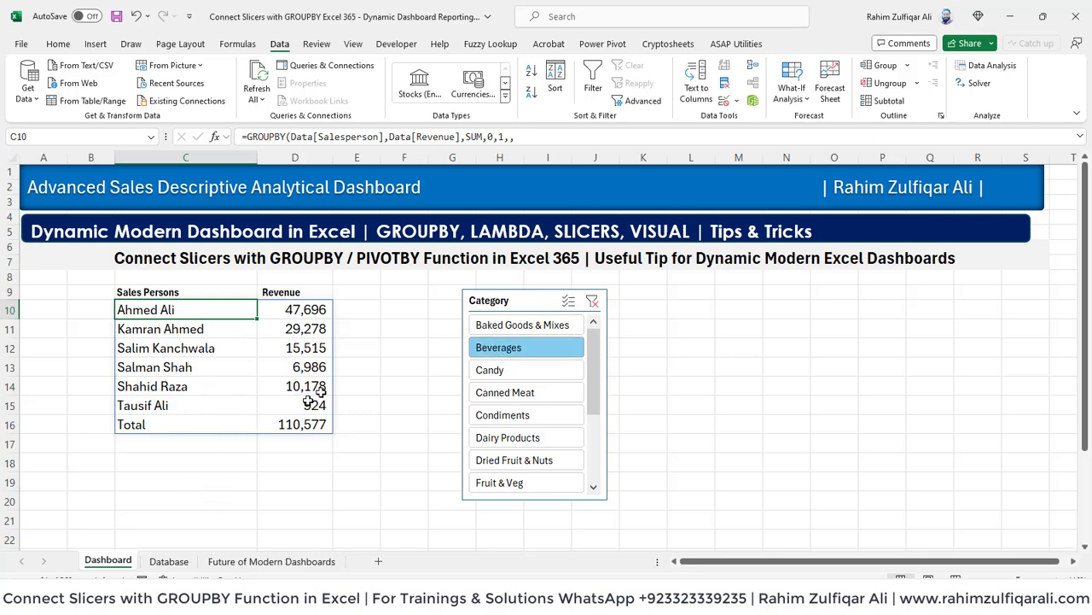
Review the GROUPBY formula in C10 and clear the Category slicer's filter.
{"action": "key", "text": "F2"}
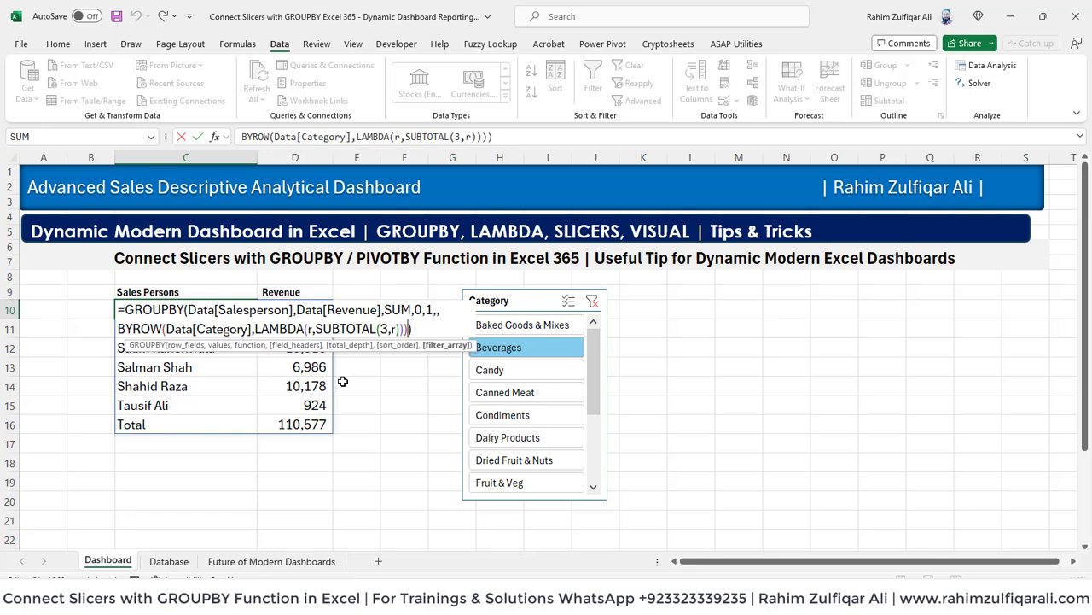
{"action": "key", "text": "Escape"}
{"action": "key", "text": "ctrl+z"}
{"action": "left_click", "coordinate": [529, 348]}
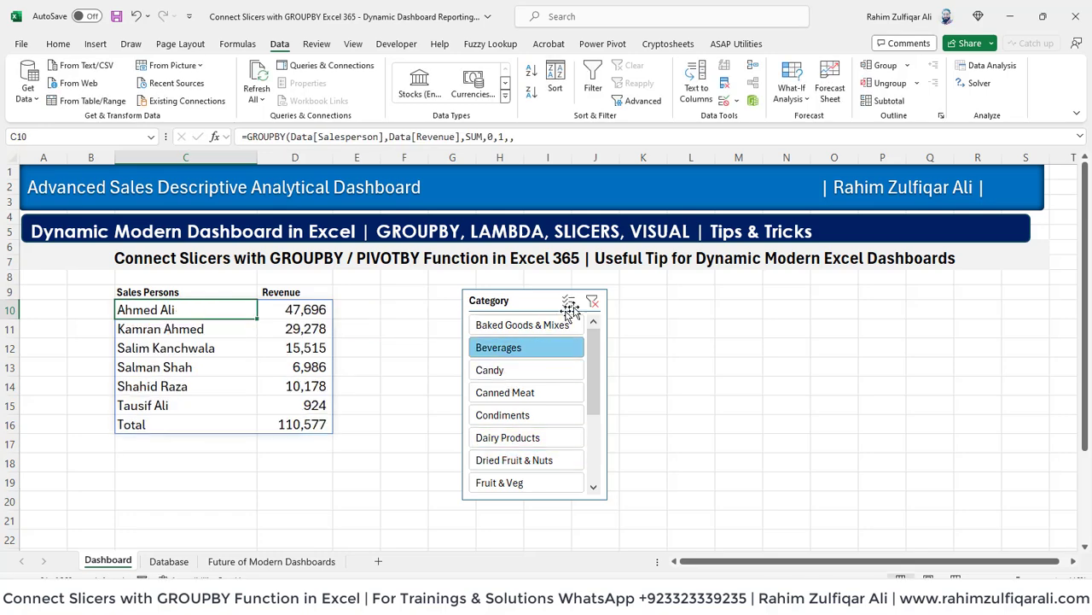
{"action": "left_click", "coordinate": [594, 301]}
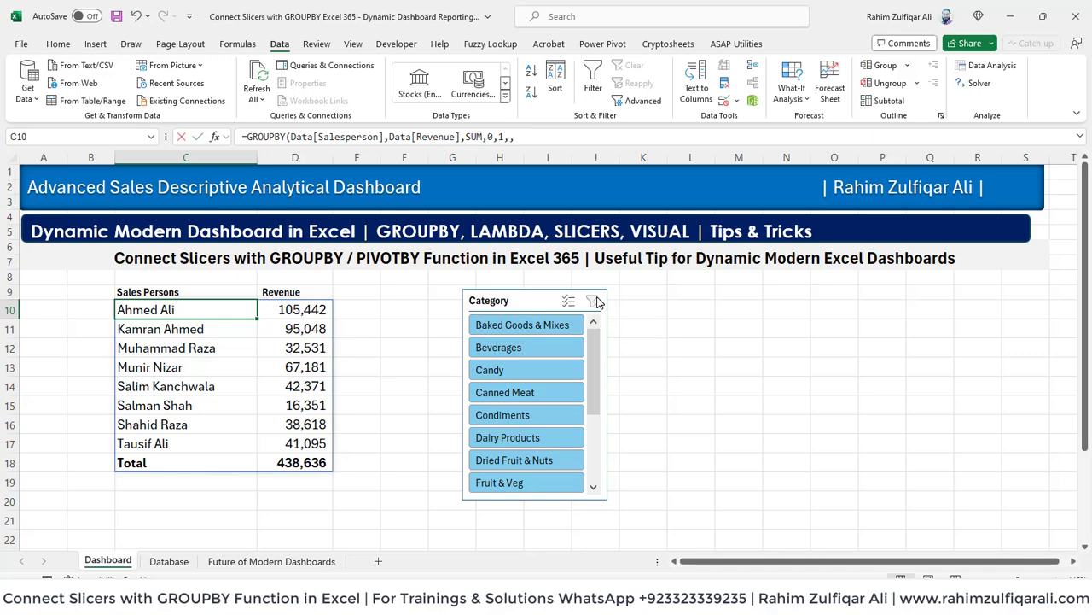
{"action": "key", "text": "F2"}
{"action": "key", "text": "Return"}
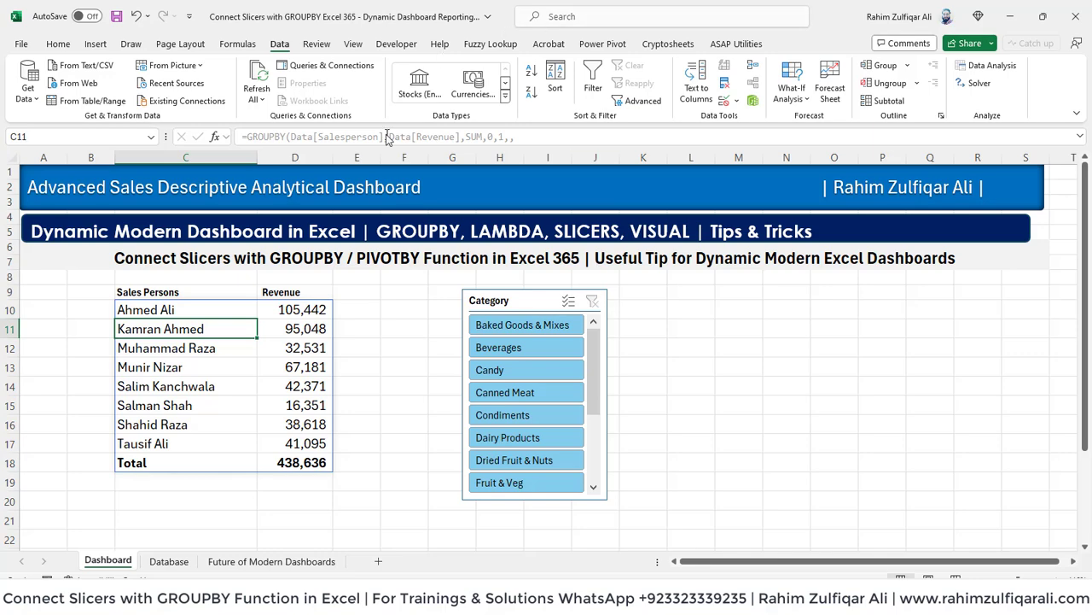
Insert a Region slicer for the Data table on the Database sheet.
{"action": "left_click", "coordinate": [180, 561]}
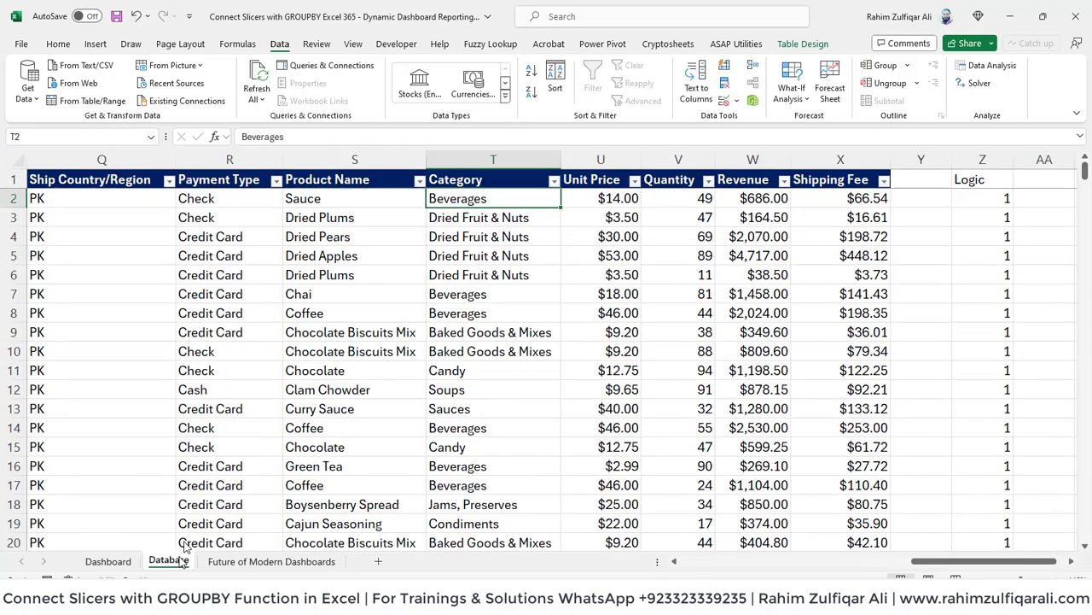
{"action": "left_click", "coordinate": [402, 316]}
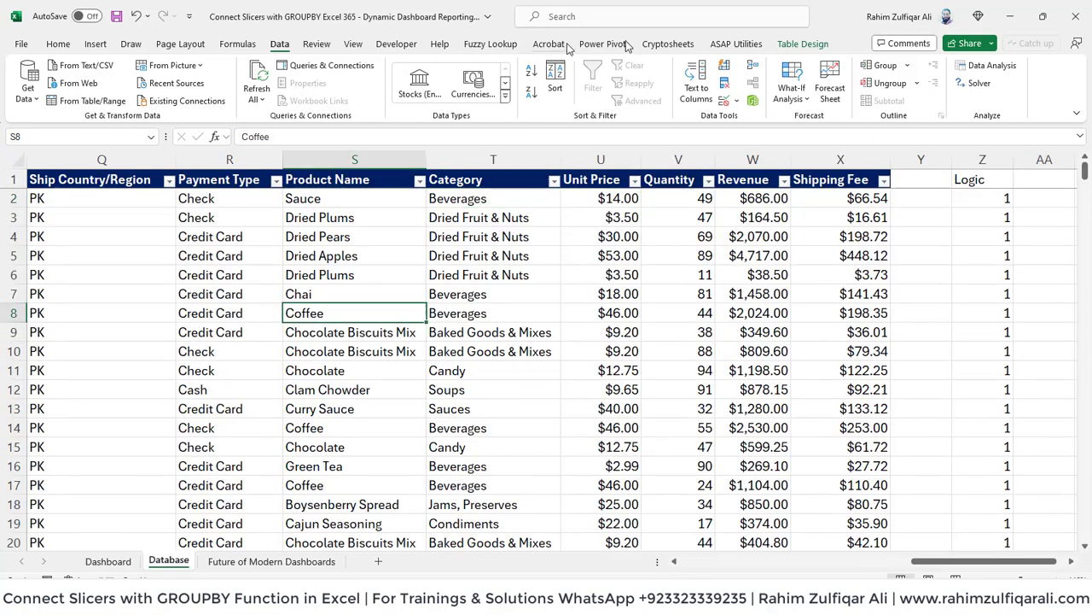
{"action": "left_click", "coordinate": [796, 44]}
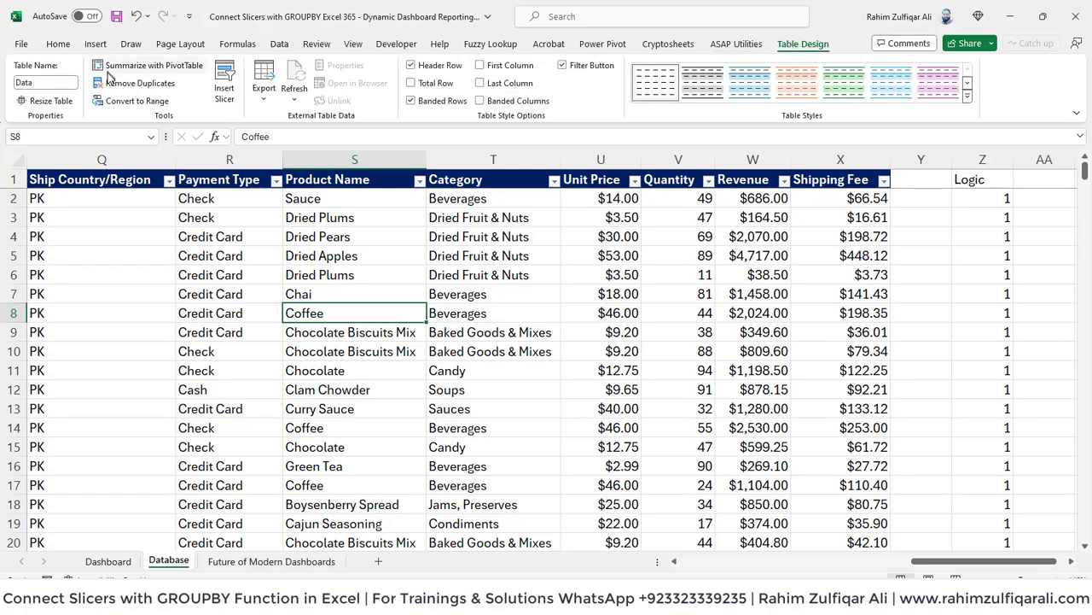
{"action": "left_click", "coordinate": [226, 86]}
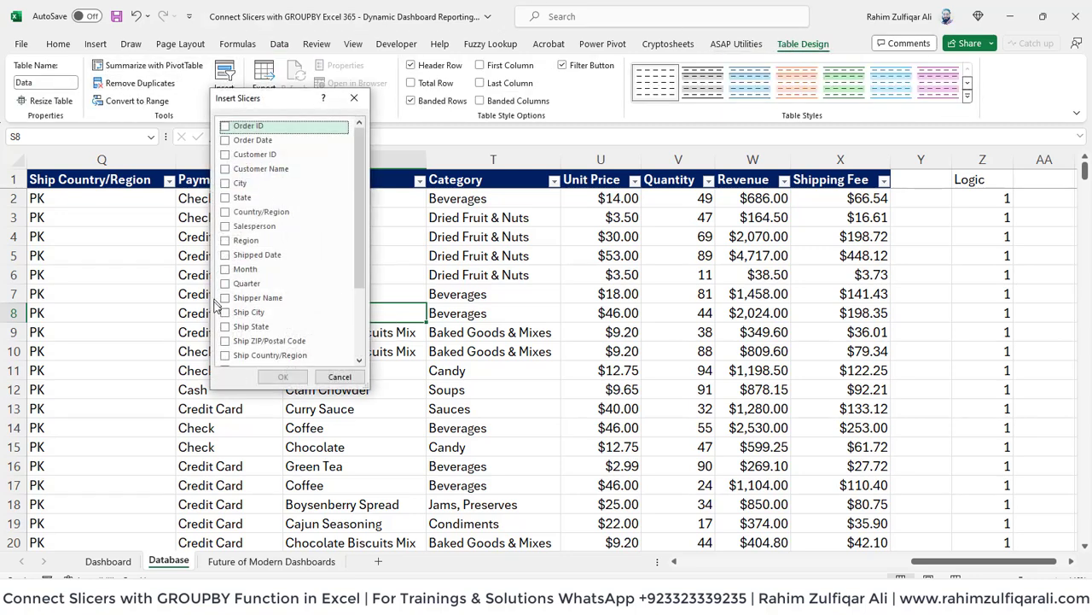
{"action": "left_click", "coordinate": [226, 244]}
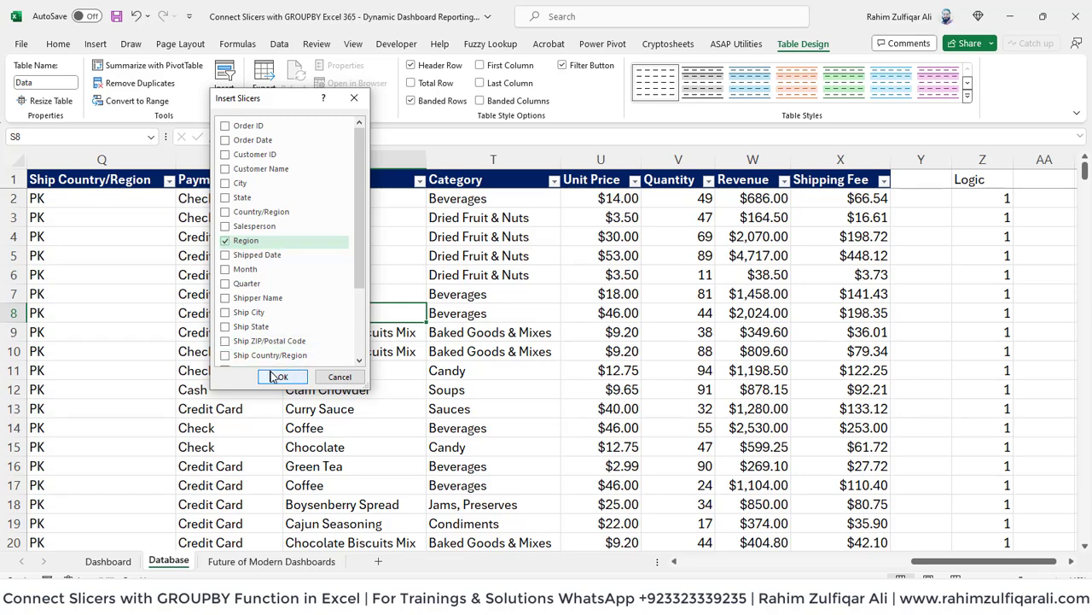
{"action": "left_click", "coordinate": [282, 377]}
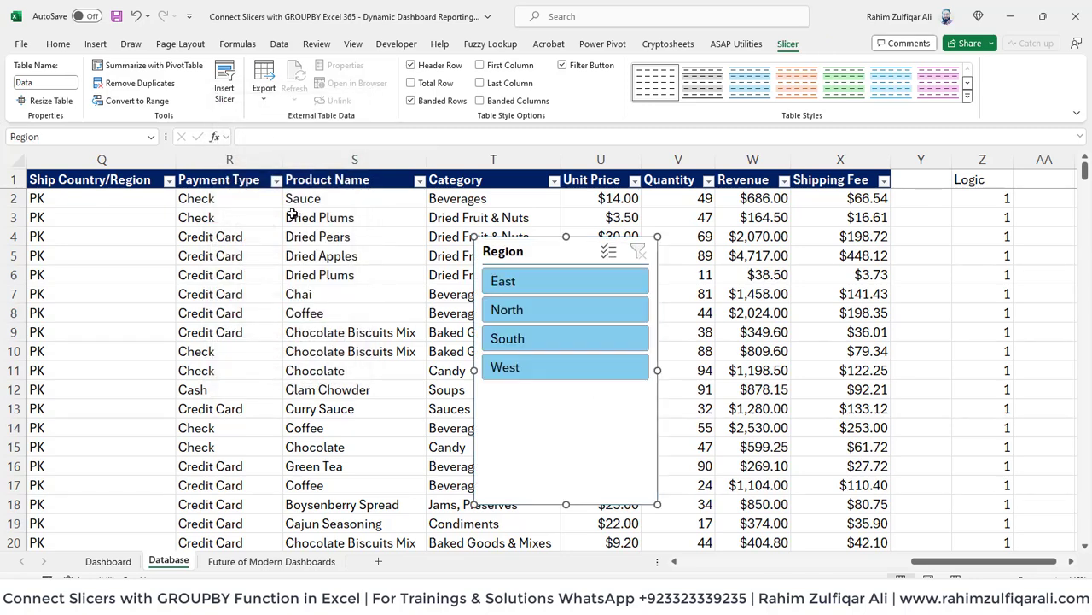
Delete the Logic header and all its flags from column Z of the Database sheet.
{"action": "left_click", "coordinate": [991, 216]}
{"action": "key", "text": "ctrl+shift+Down"}
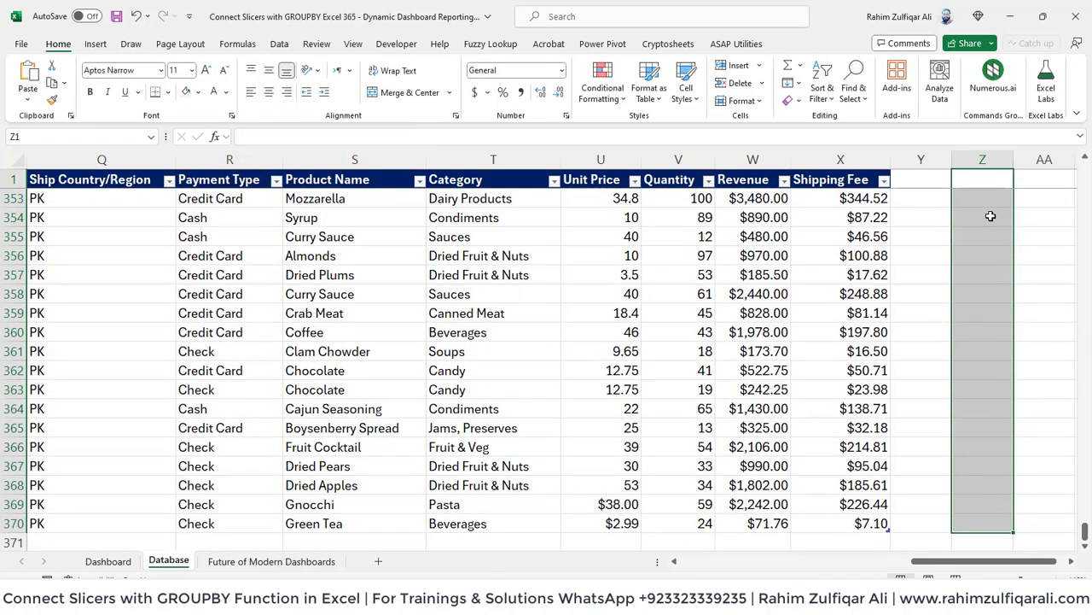
{"action": "key", "text": "Delete"}
{"action": "key", "text": "ctrl+Up"}
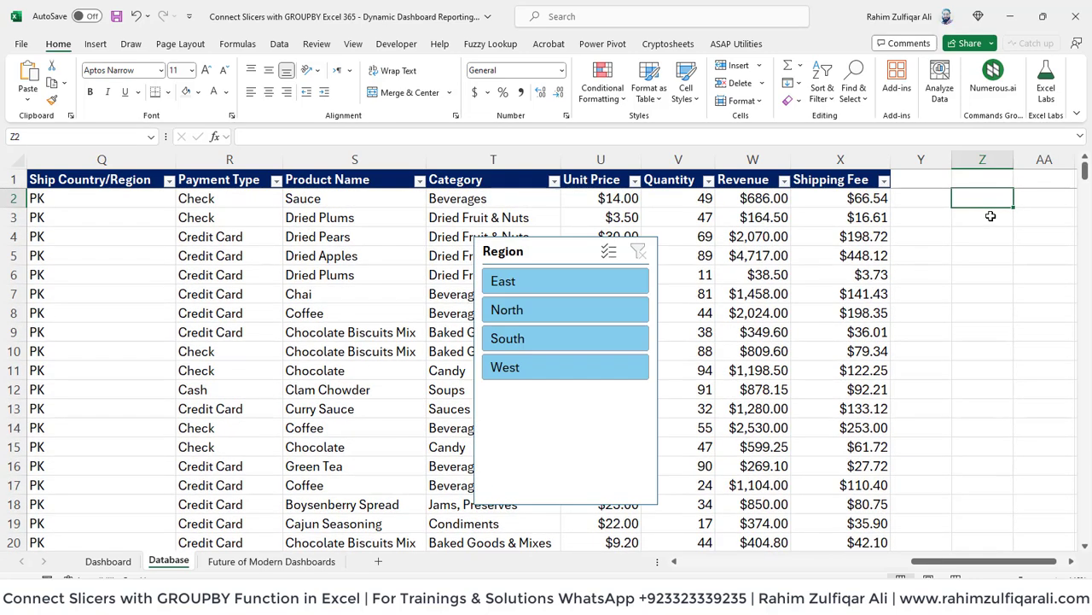
Move the Region slicer from the Database sheet to cell K11 of the Dashboard sheet.
{"action": "left_click", "coordinate": [570, 252]}
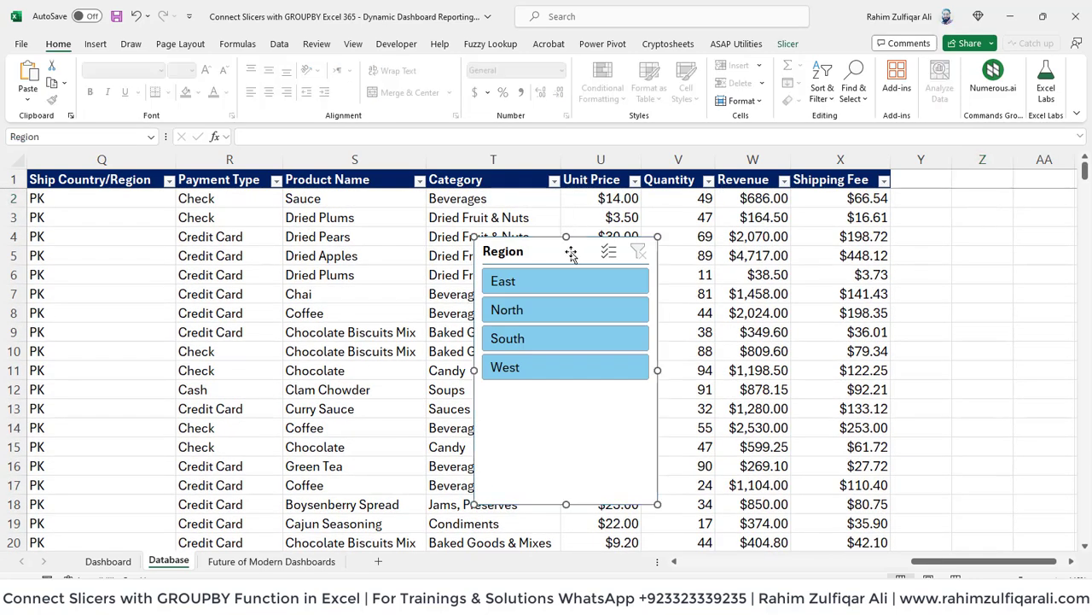
{"action": "key", "text": "Delete"}
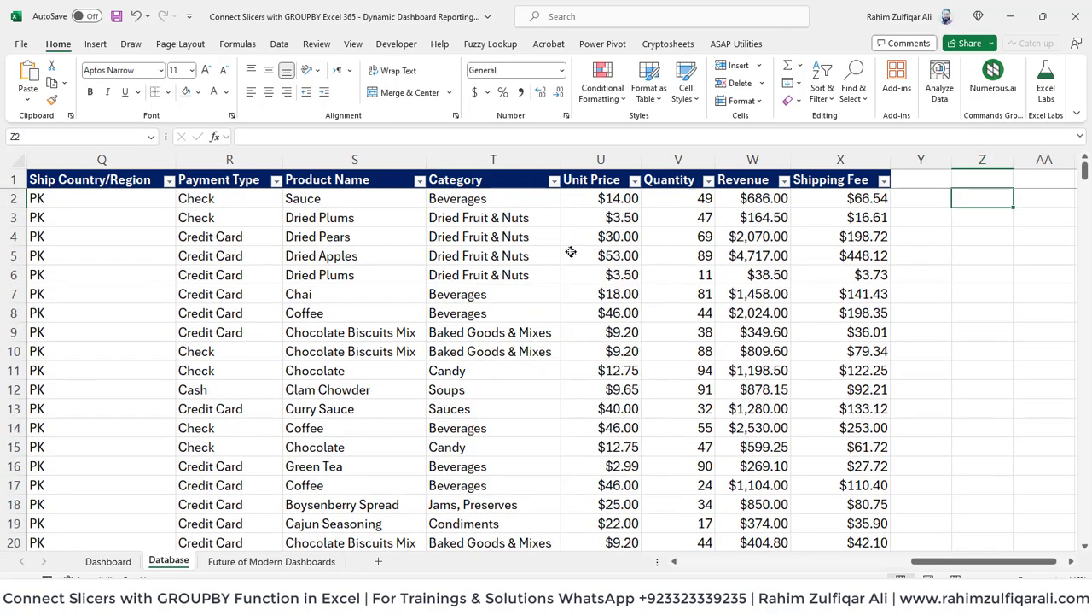
{"action": "left_click", "coordinate": [109, 561]}
{"action": "left_click", "coordinate": [642, 337]}
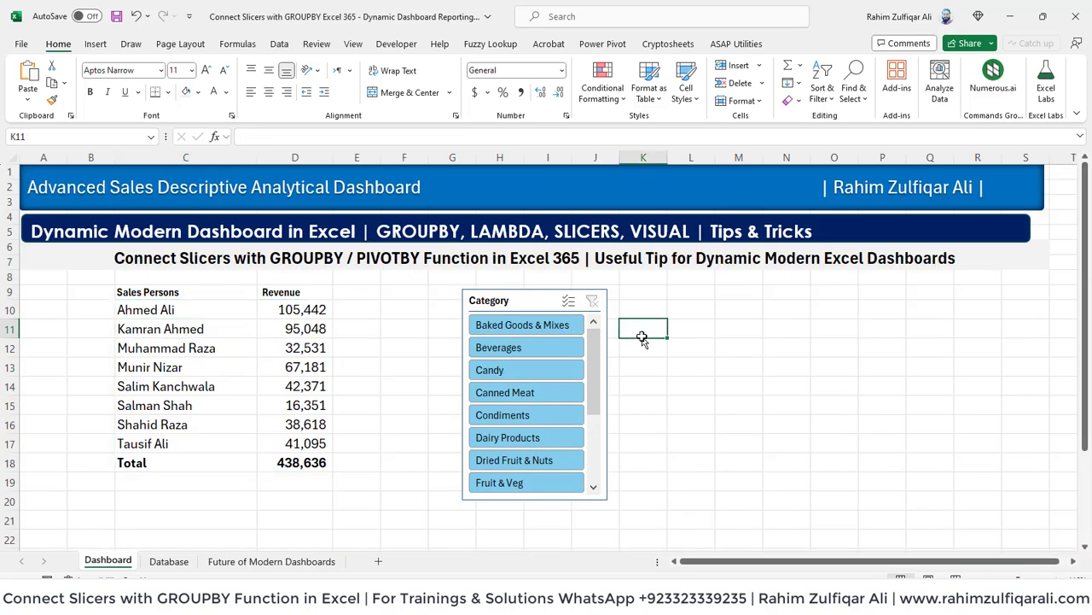
{"action": "key", "text": "ctrl+v"}
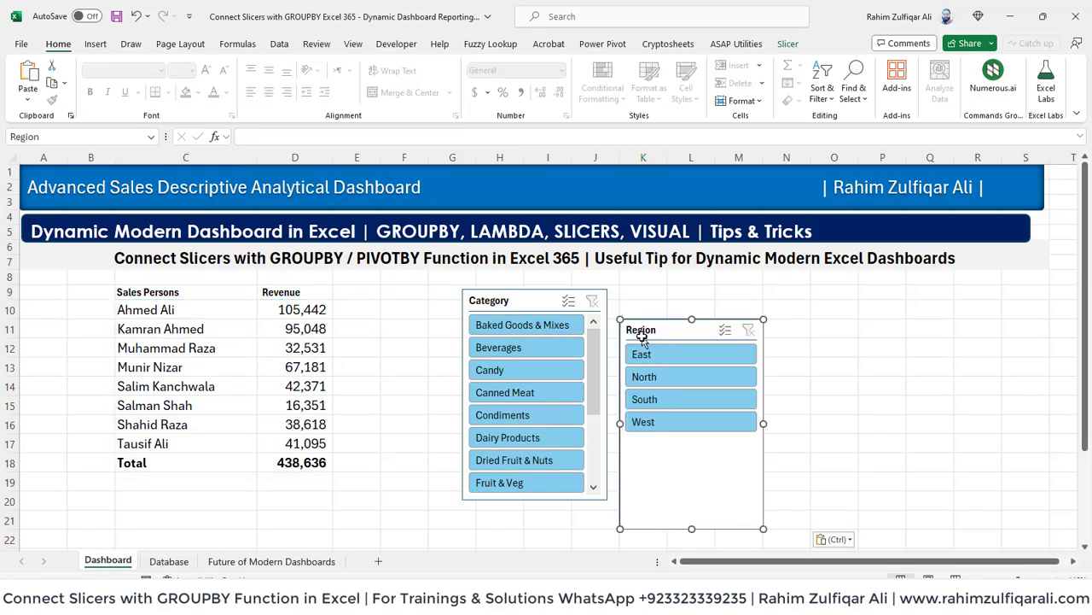
Arrange the Region slicer's buttons in 2 columns and shorten the slicer to about 1.13" high.
{"action": "left_click", "coordinate": [788, 44]}
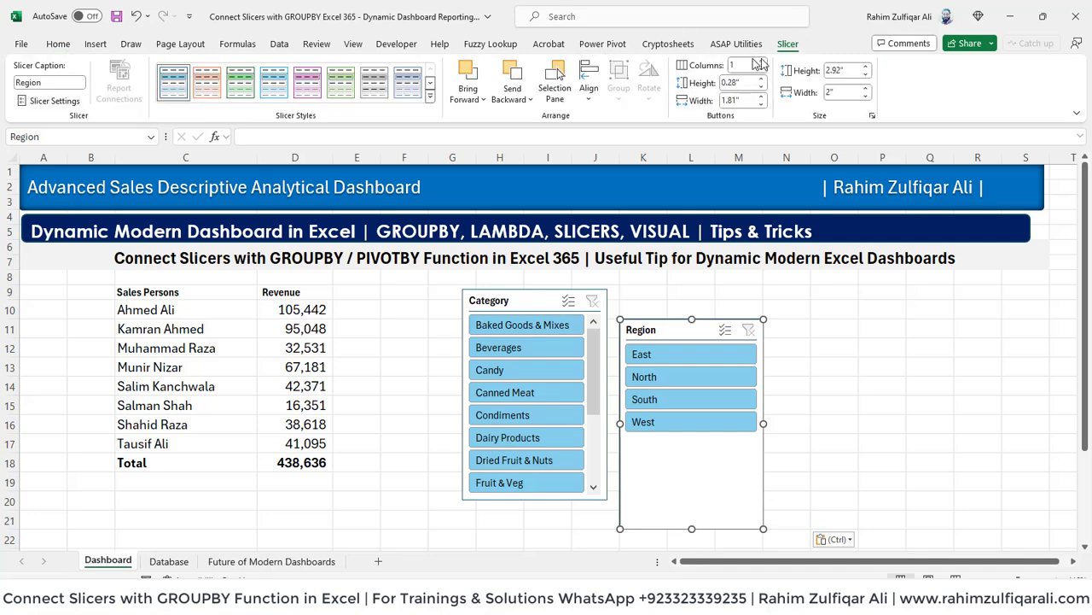
{"action": "left_click", "coordinate": [761, 63]}
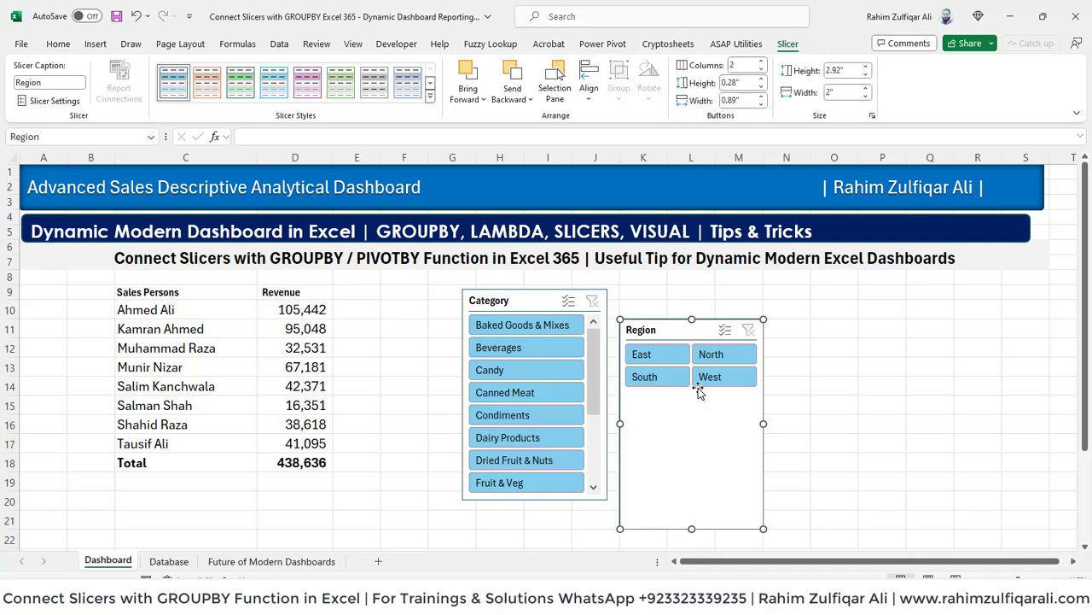
{"action": "left_click_drag", "start_coordinate": [692, 528], "coordinate": [688, 399]}
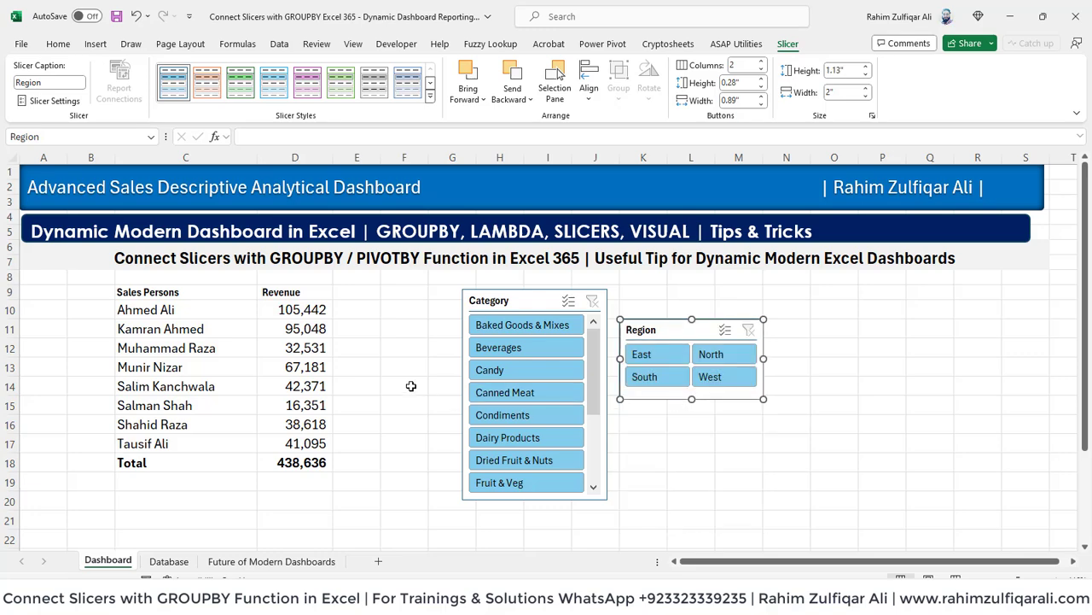
Test the slicers on the revenue summary by filtering to Dairy Products, with the North region and with the West region.
{"action": "left_click", "coordinate": [250, 365]}
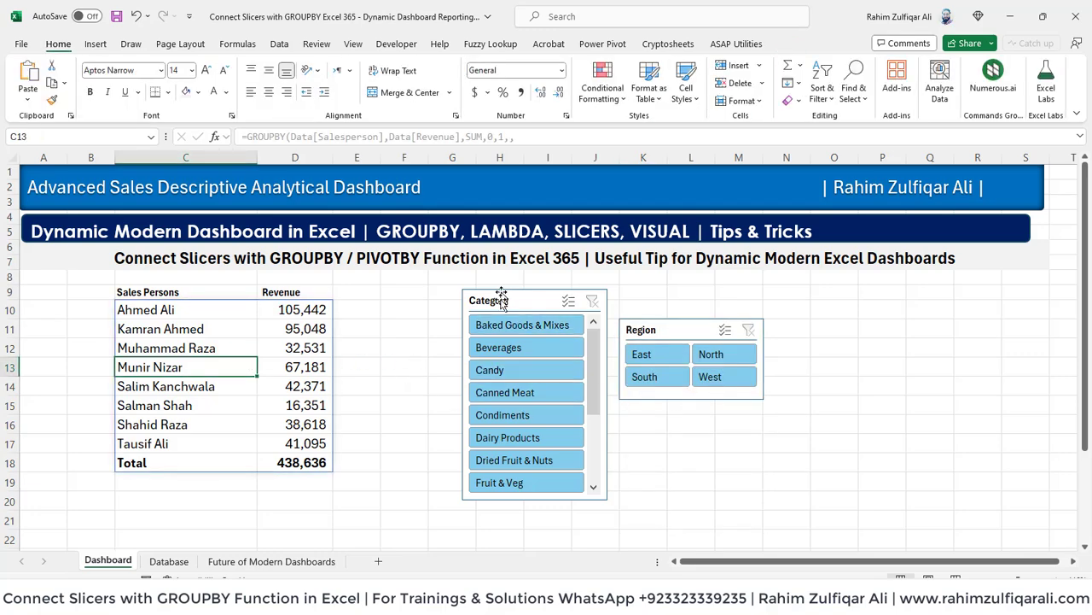
{"action": "left_click", "coordinate": [495, 442]}
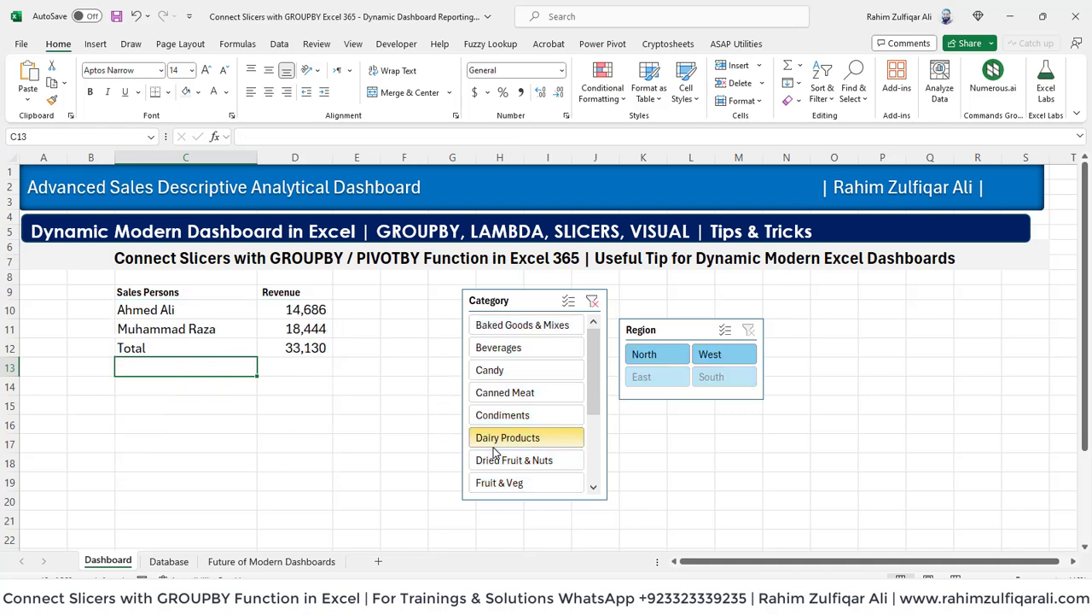
{"action": "left_click", "coordinate": [677, 361]}
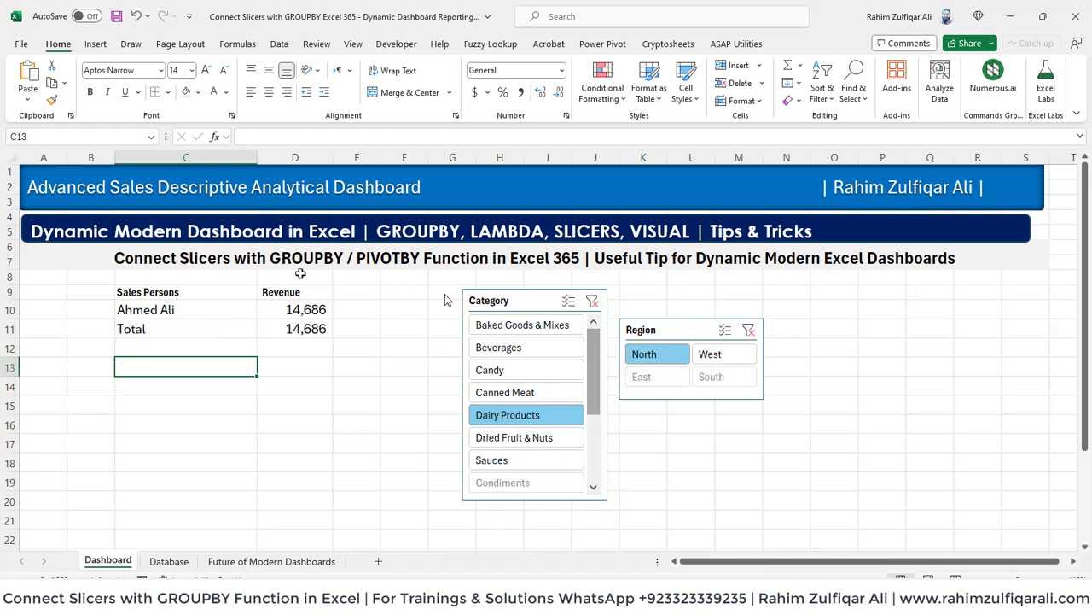
{"action": "left_click", "coordinate": [183, 312]}
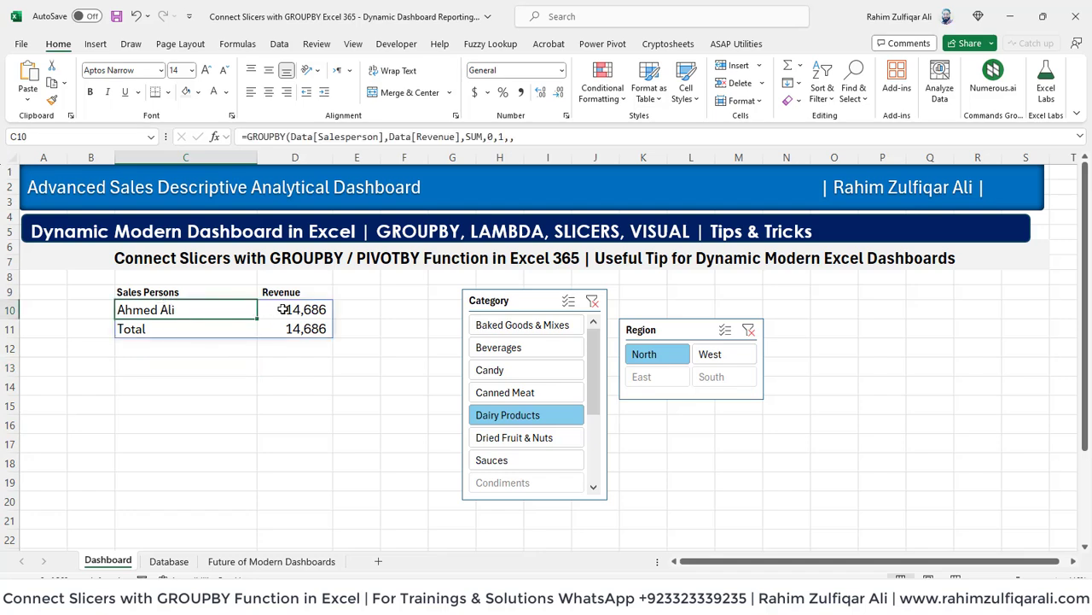
{"action": "left_click", "coordinate": [283, 309]}
{"action": "left_click", "coordinate": [722, 363]}
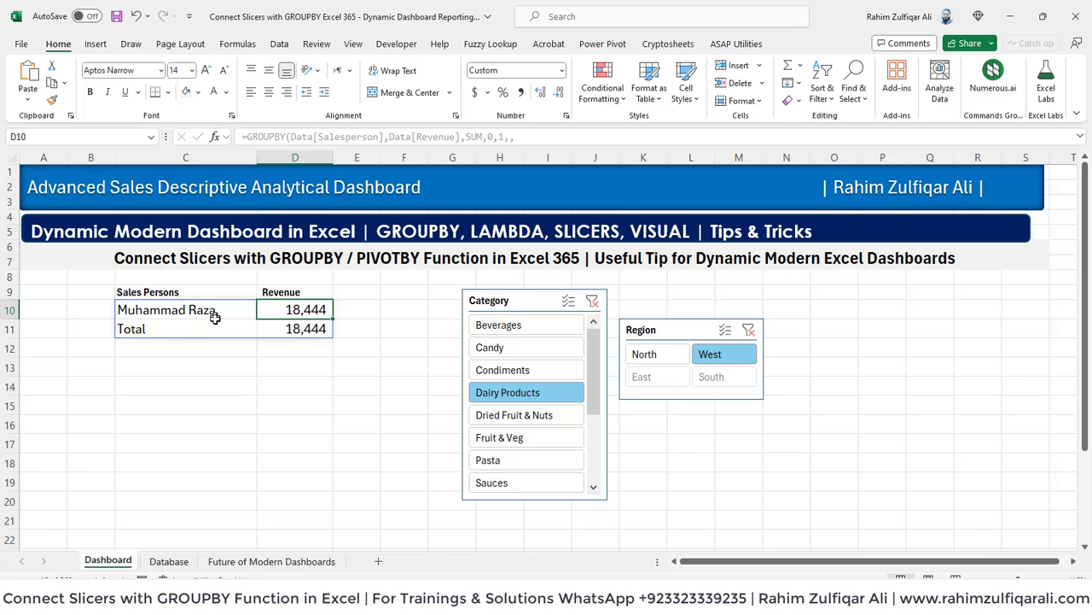
Test Fruit & Veg and Beverages in the West region, switch Beverages to South, and clear the Region and Category filters.
{"action": "left_click", "coordinate": [502, 440]}
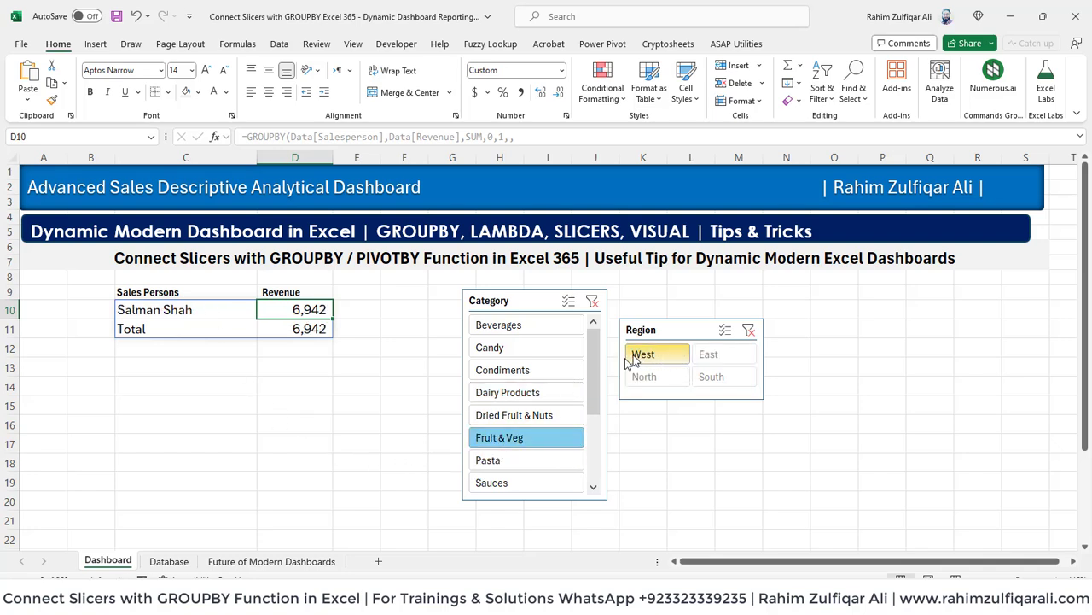
{"action": "left_click", "coordinate": [527, 335]}
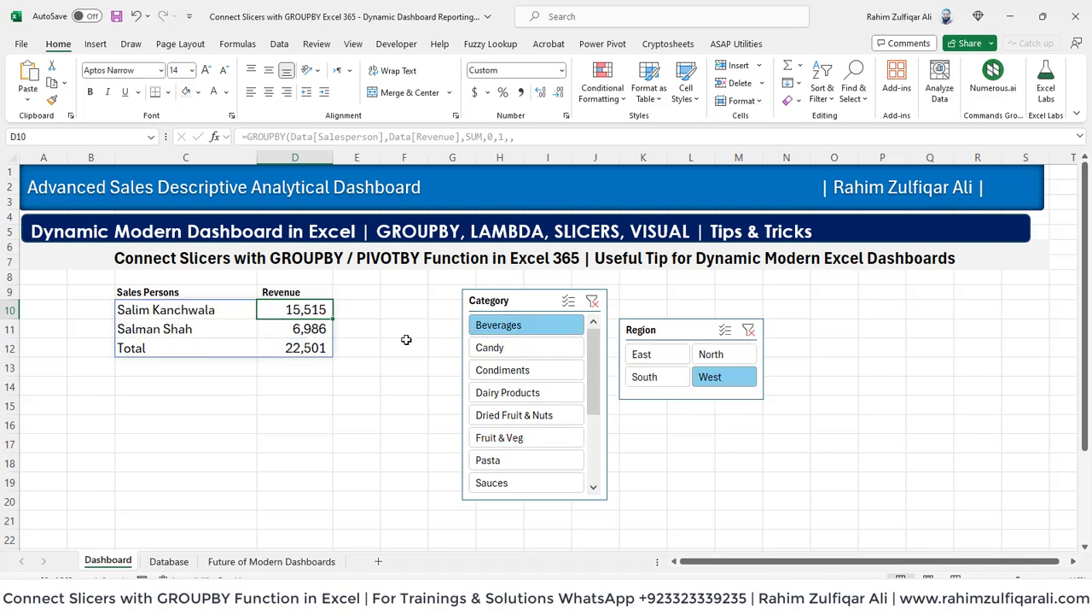
{"action": "left_click", "coordinate": [653, 384]}
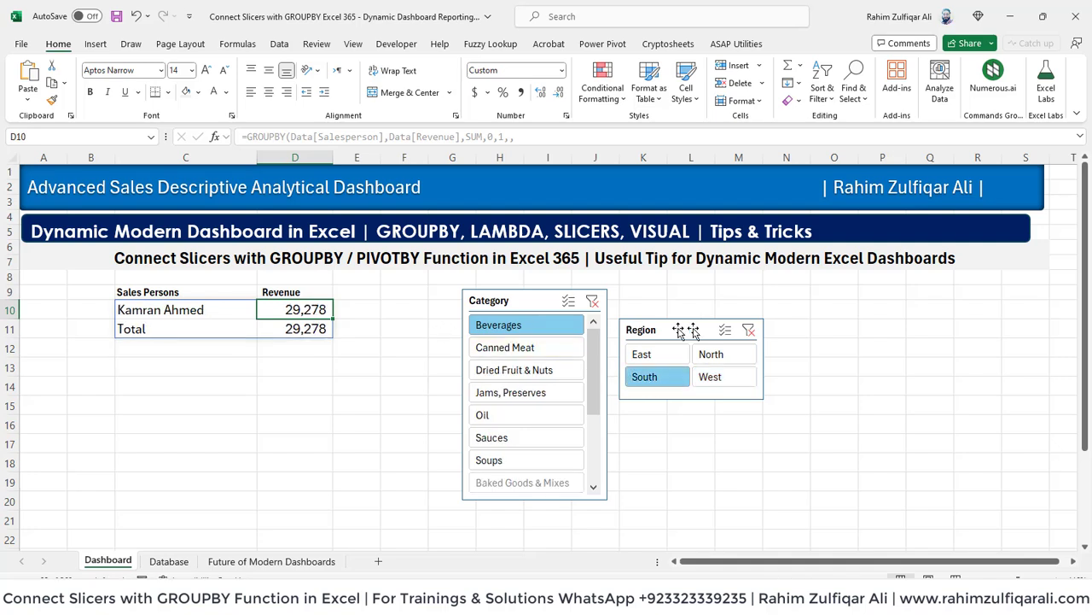
{"action": "left_click", "coordinate": [747, 330]}
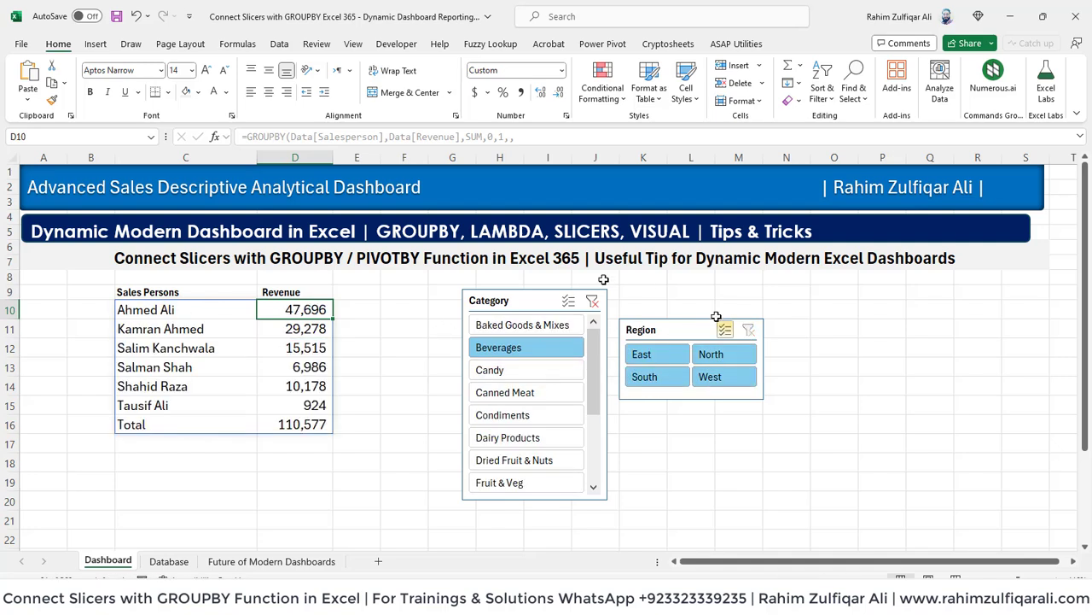
{"action": "left_click", "coordinate": [592, 302]}
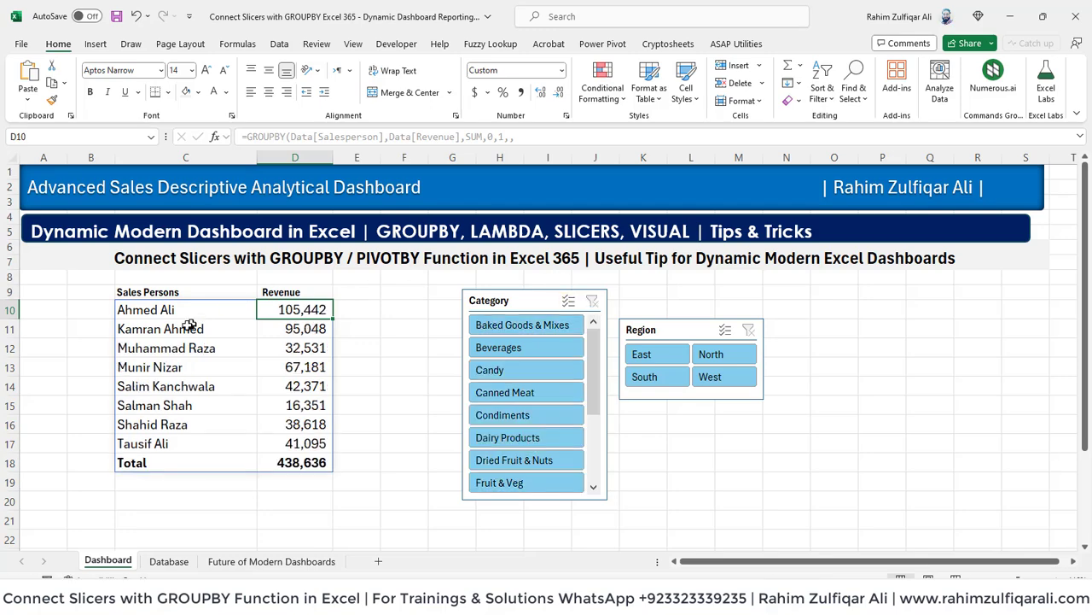
Inspect the revenue summary's GROUPBY formula, and in the V2 - Sales Analytics Dashboard workbook examine the Workings, pivot and database sheets.
{"action": "double_click", "coordinate": [145, 333]}
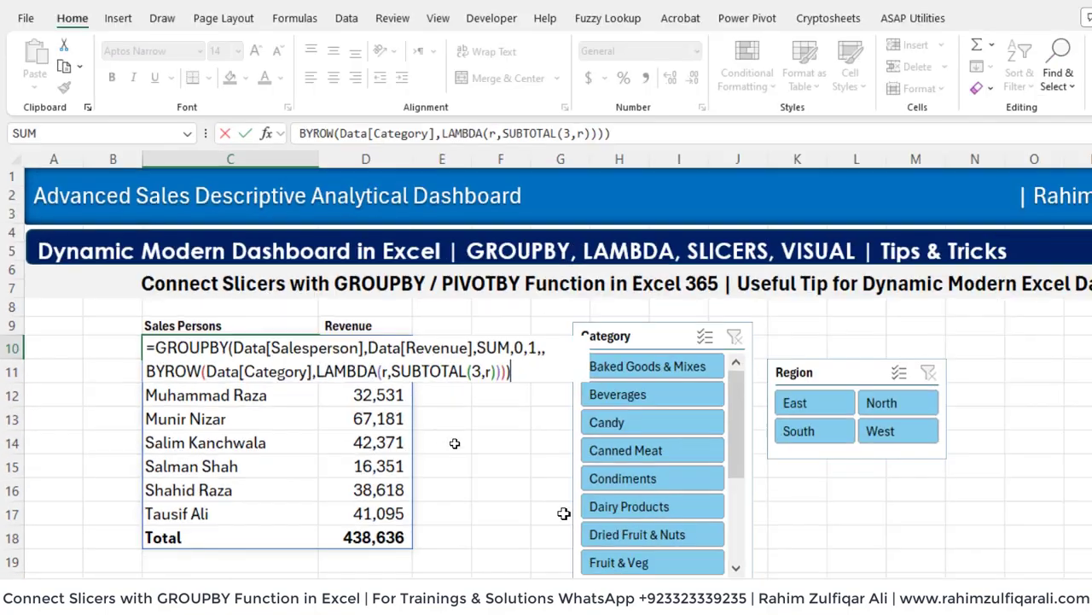
{"action": "key", "text": "Return"}
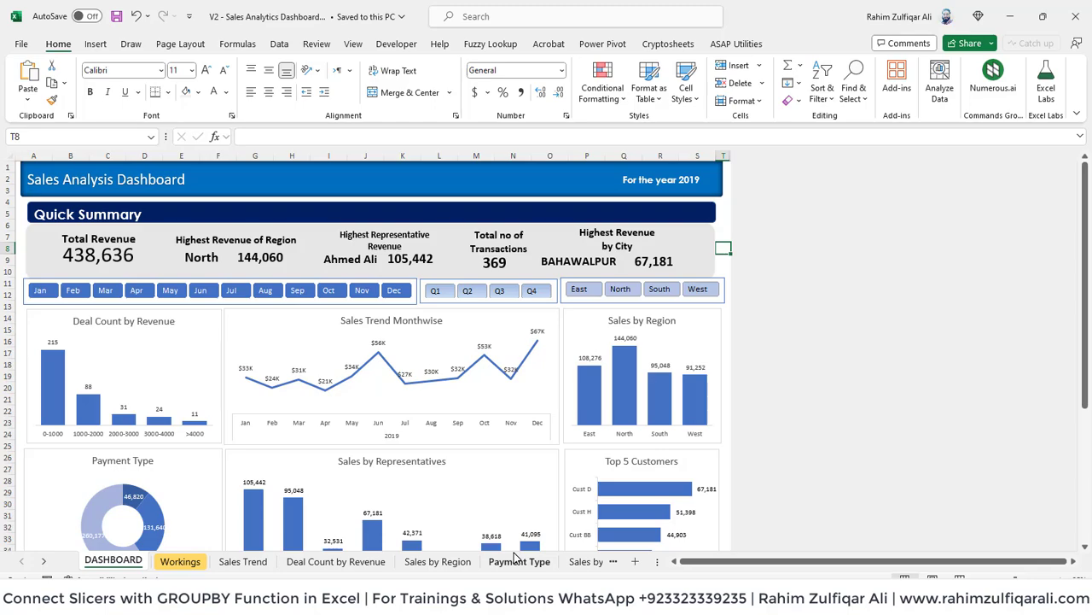
{"action": "left_click", "coordinate": [180, 561]}
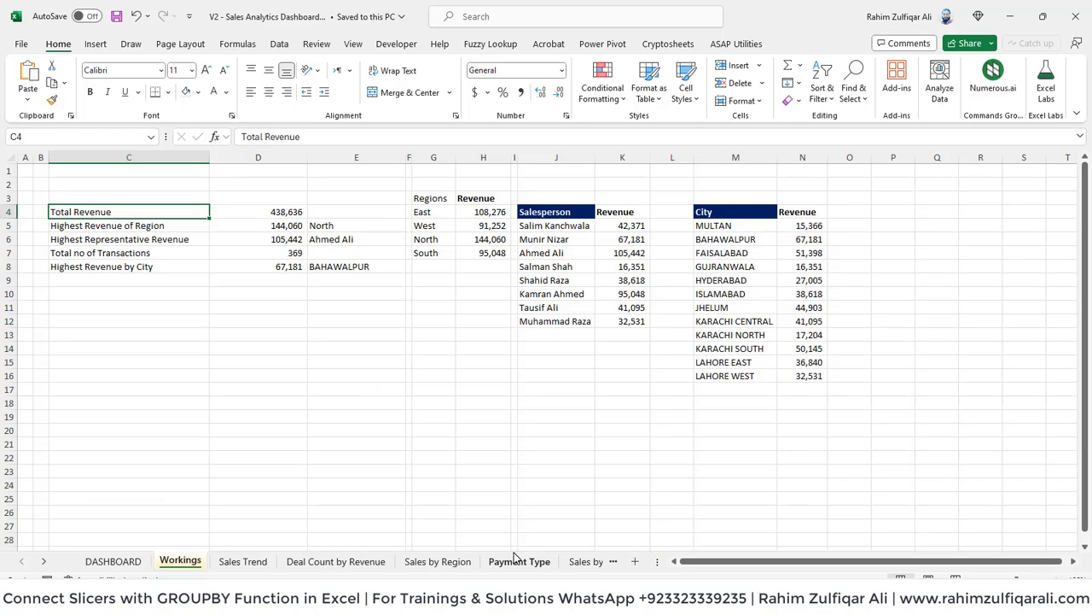
{"action": "left_click", "coordinate": [518, 560]}
{"action": "key", "text": "ctrl+Page_Down"}
{"action": "key", "text": "ctrl+Page_Down"}
{"action": "key", "text": "ctrl+Page_Down"}
{"action": "key", "text": "ctrl+Page_Down"}
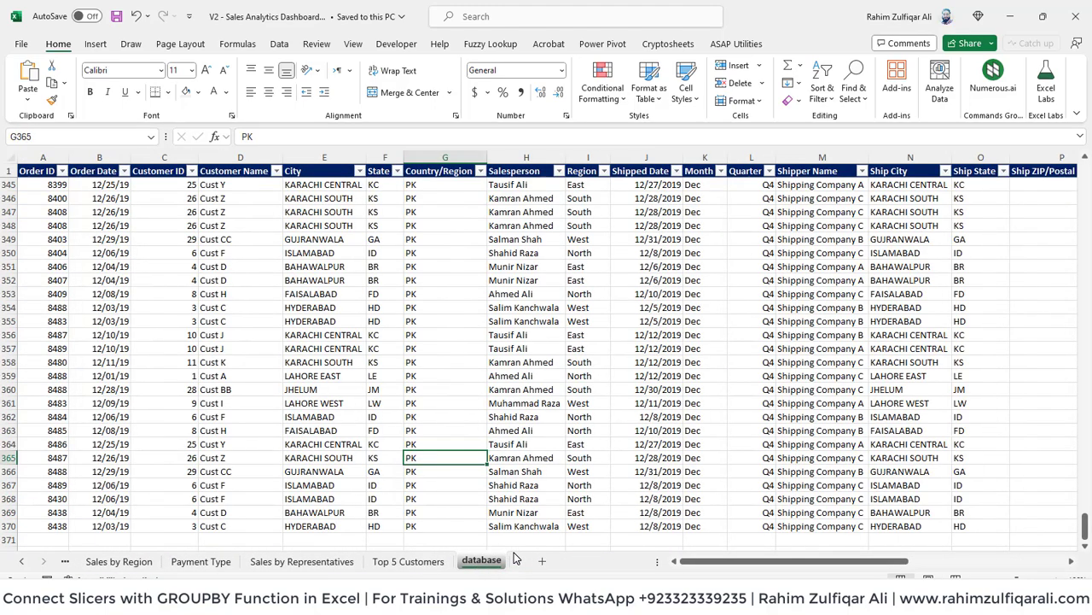
{"action": "key", "text": "ctrl+Home"}
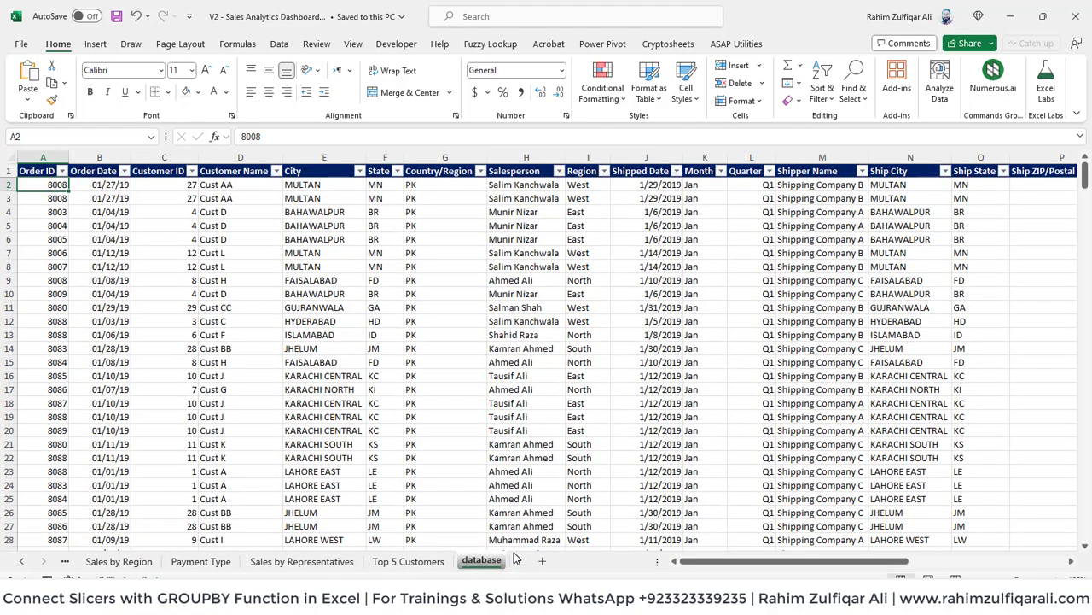
{"action": "key", "text": "ctrl+Right"}
{"action": "key", "text": "Down"}
{"action": "key", "text": "ctrl+Left"}
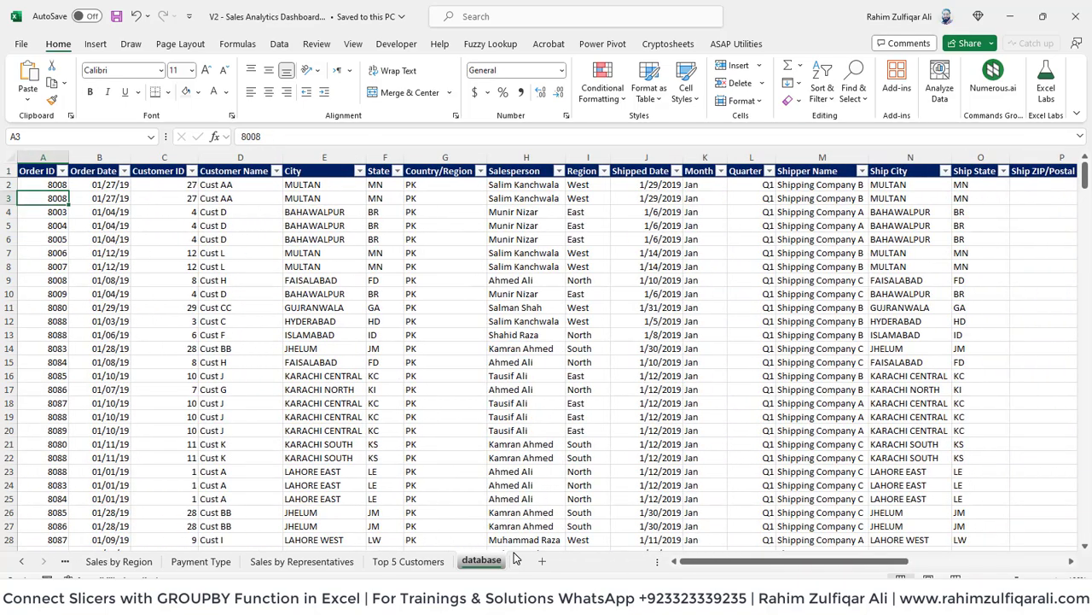
Review the pivot sheets of the Sales Analytics workbook from database back to DASHBOARD and forward again to database.
{"action": "key", "text": "ctrl+Page_Up"}
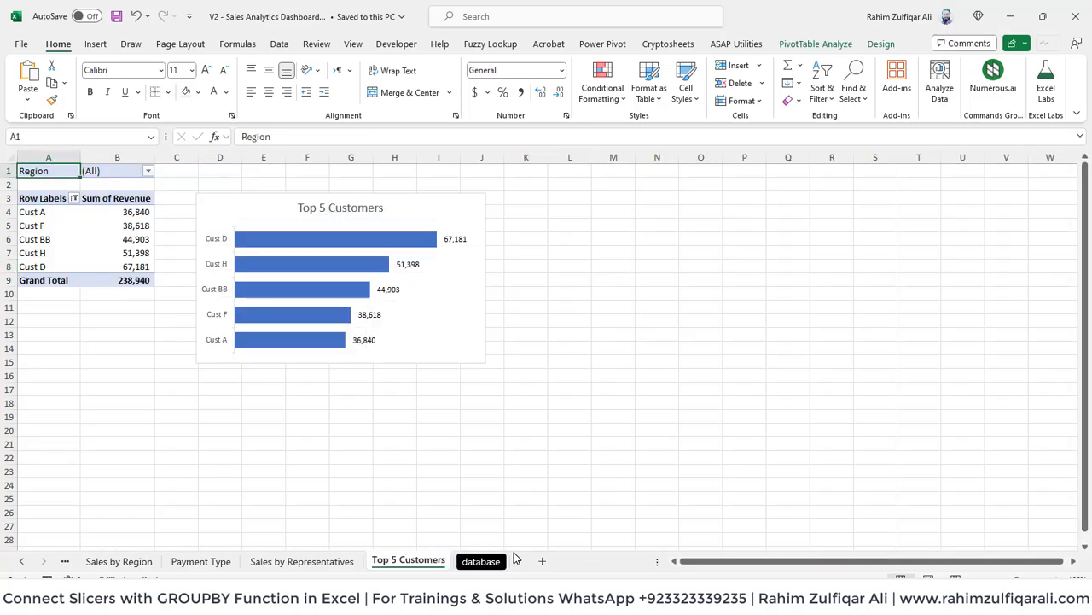
{"action": "key", "text": "ctrl+Page_Up"}
{"action": "key", "text": "ctrl+Page_Up"}
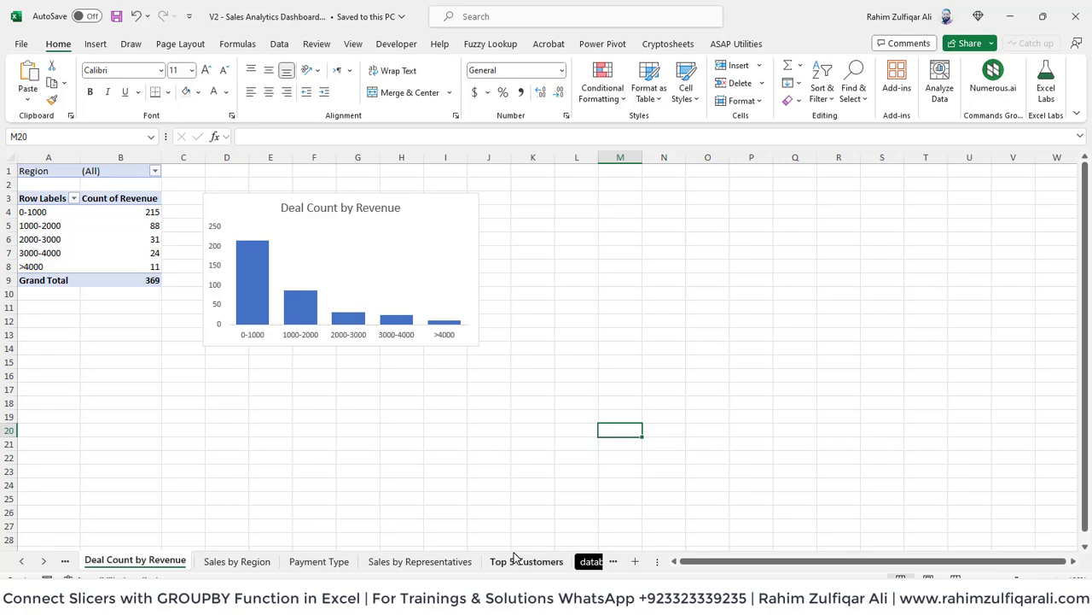
{"action": "key", "text": "ctrl+Page_Up"}
{"action": "key", "text": "ctrl+Page_Up"}
{"action": "key", "text": "ctrl+Page_Up"}
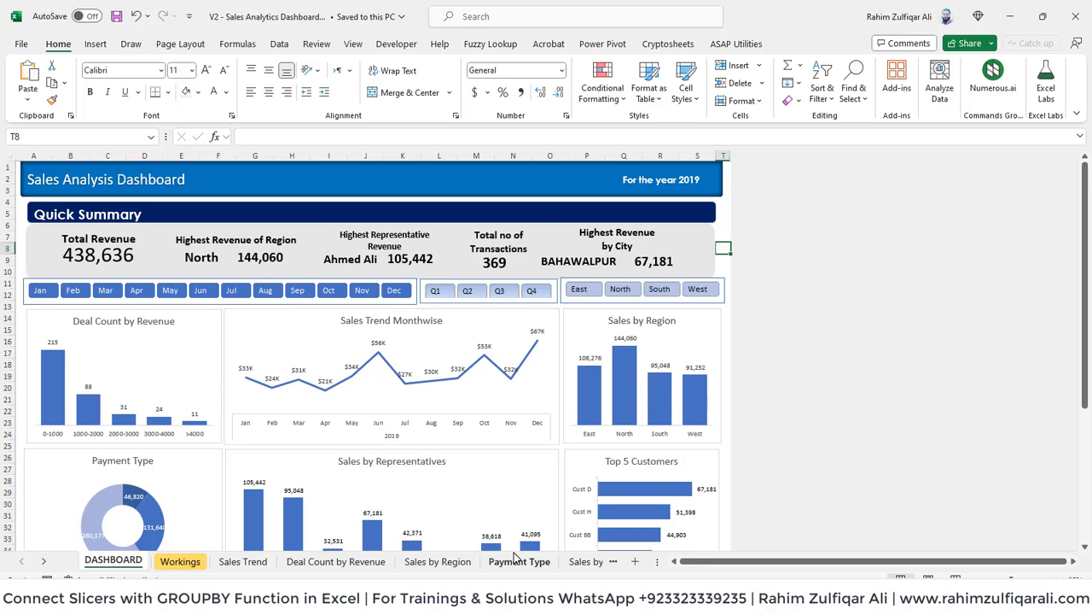
{"action": "key", "text": "ctrl+Page_Down"}
{"action": "key", "text": "ctrl+Page_Down"}
{"action": "key", "text": "ctrl+Page_Down"}
{"action": "key", "text": "ctrl+Page_Down"}
{"action": "key", "text": "ctrl+Page_Down"}
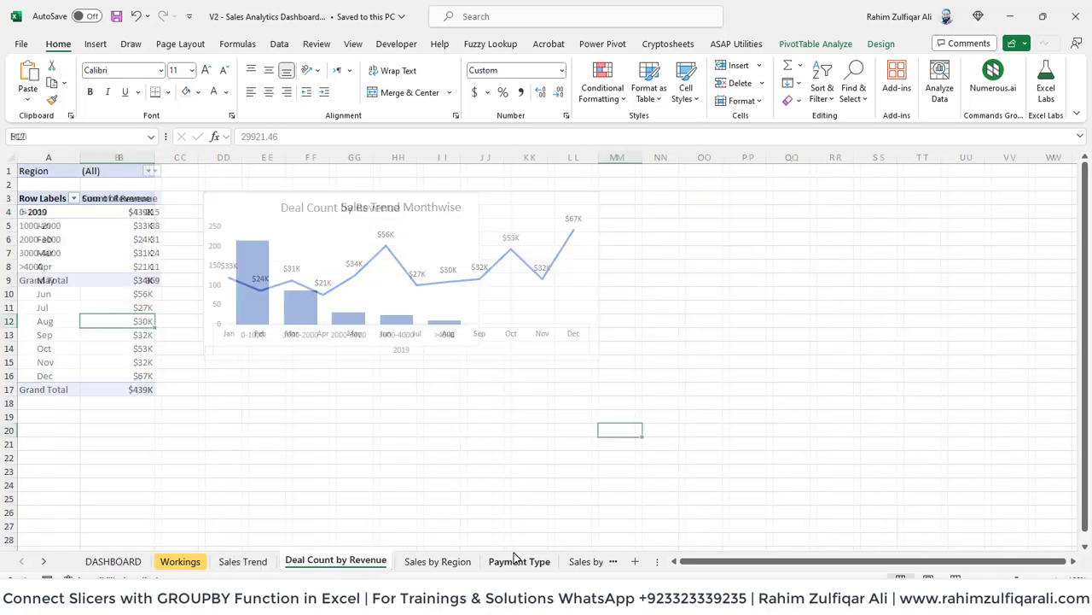
{"action": "key", "text": "ctrl+Page_Down"}
{"action": "key", "text": "ctrl+Page_Down"}
{"action": "key", "text": "ctrl+Page_Down"}
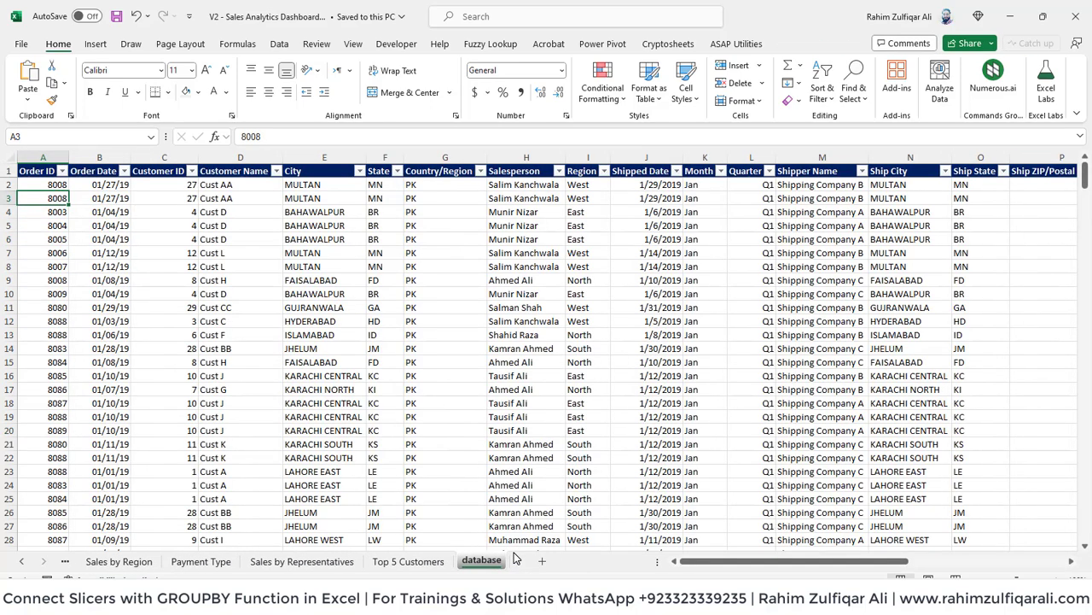
Go back through the Sales Analytics sheets, return to the Connect Slicers with GROUPBY workbook, and leave the C10 formula unchanged.
{"action": "key", "text": "ctrl+Page_Up"}
{"action": "key", "text": "ctrl+Page_Up"}
{"action": "key", "text": "ctrl+Page_Up"}
{"action": "key", "text": "ctrl+Page_Up"}
{"action": "key", "text": "ctrl+Page_Up"}
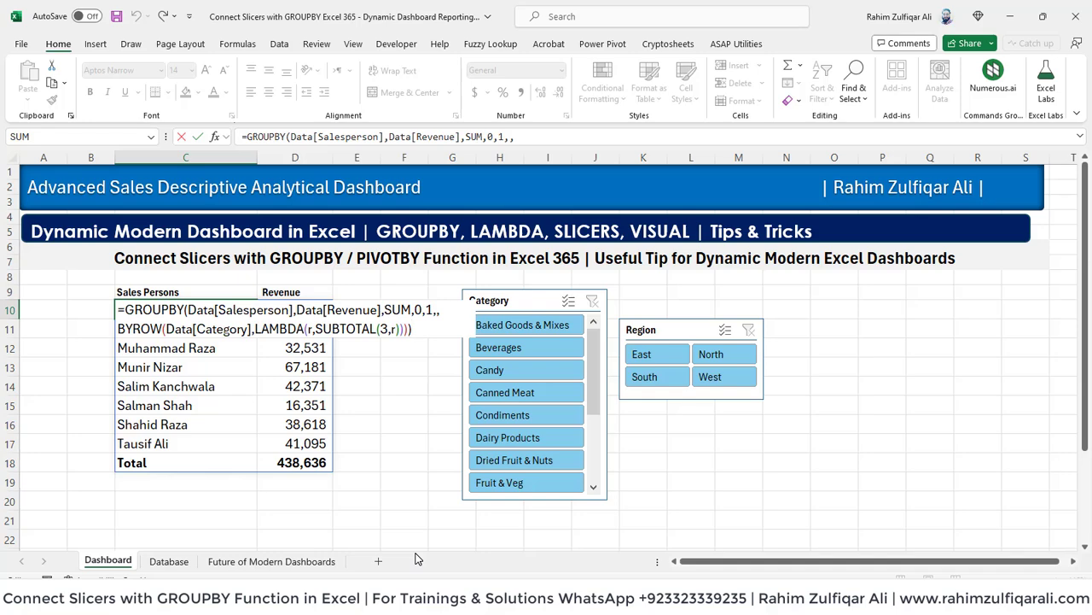
{"action": "key", "text": "ctrl+Return"}
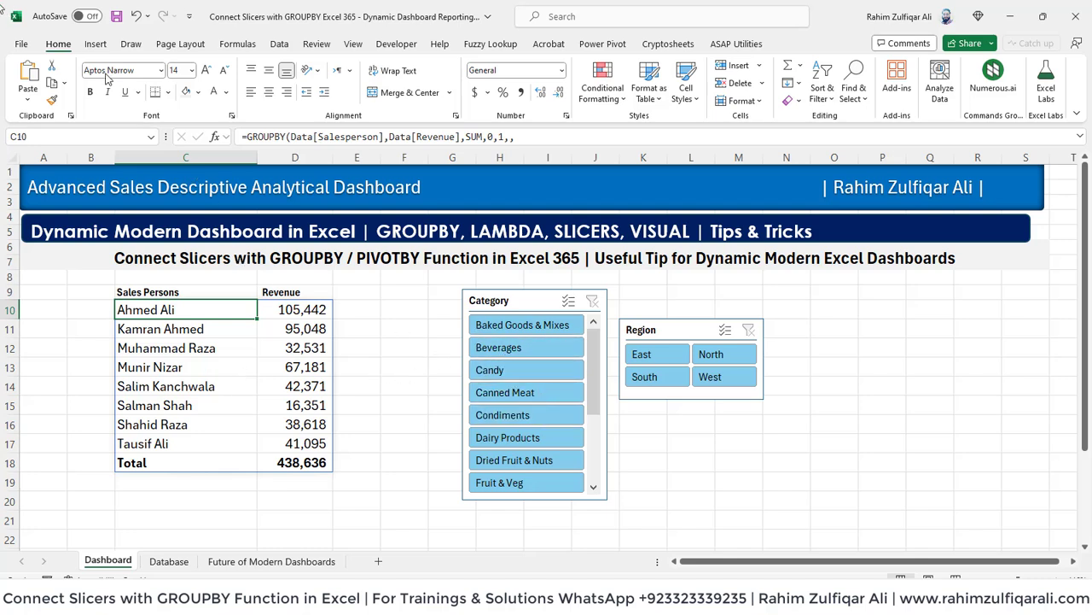
Insert a 2-D clustered column chart of revenue by sales person from the GROUPBY summary.
{"action": "left_click", "coordinate": [99, 45]}
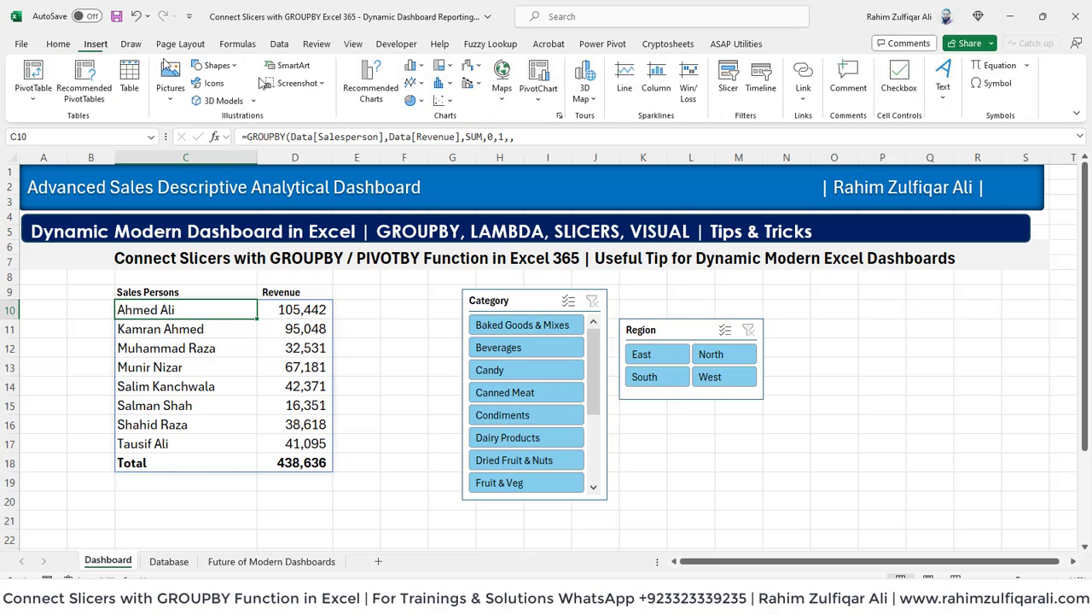
{"action": "left_click", "coordinate": [413, 72]}
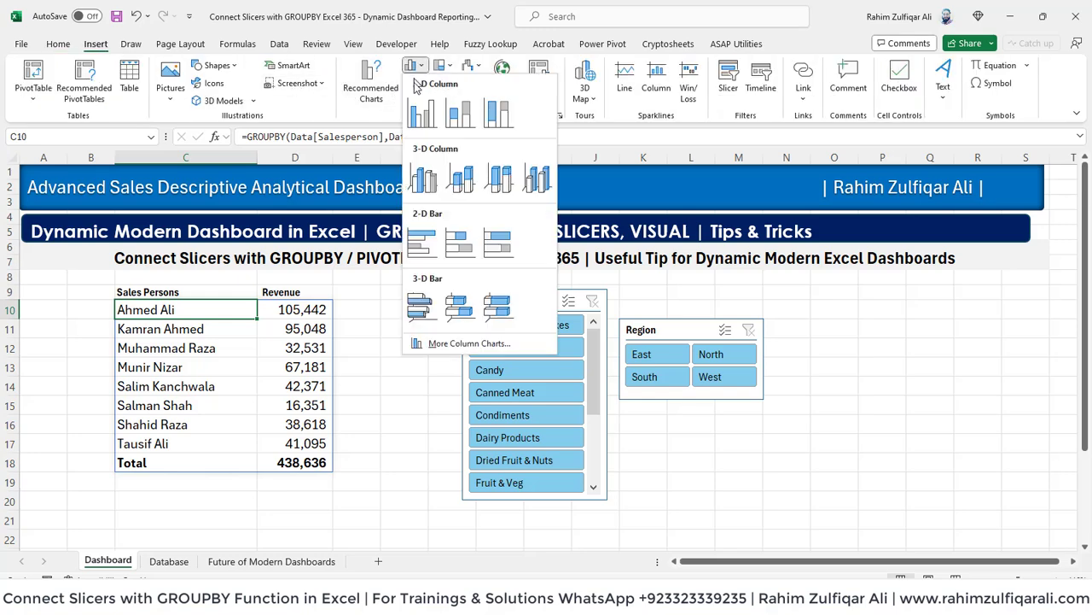
{"action": "left_click", "coordinate": [421, 111]}
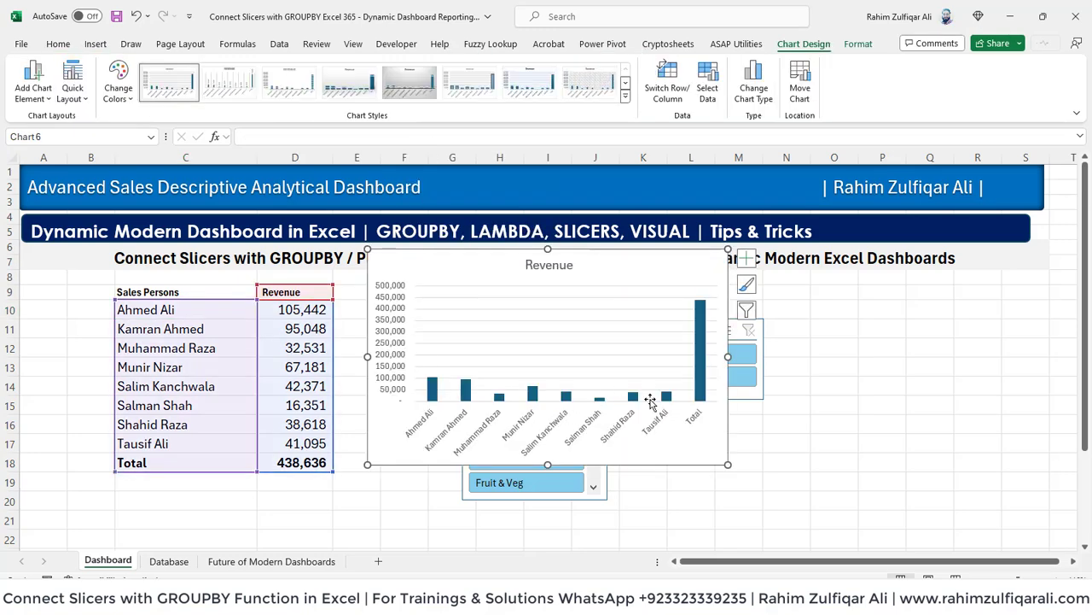
Set the total_depth argument of the GROUPBY formula in C10 to 0 so the summary has no Total row.
{"action": "left_click", "coordinate": [192, 335]}
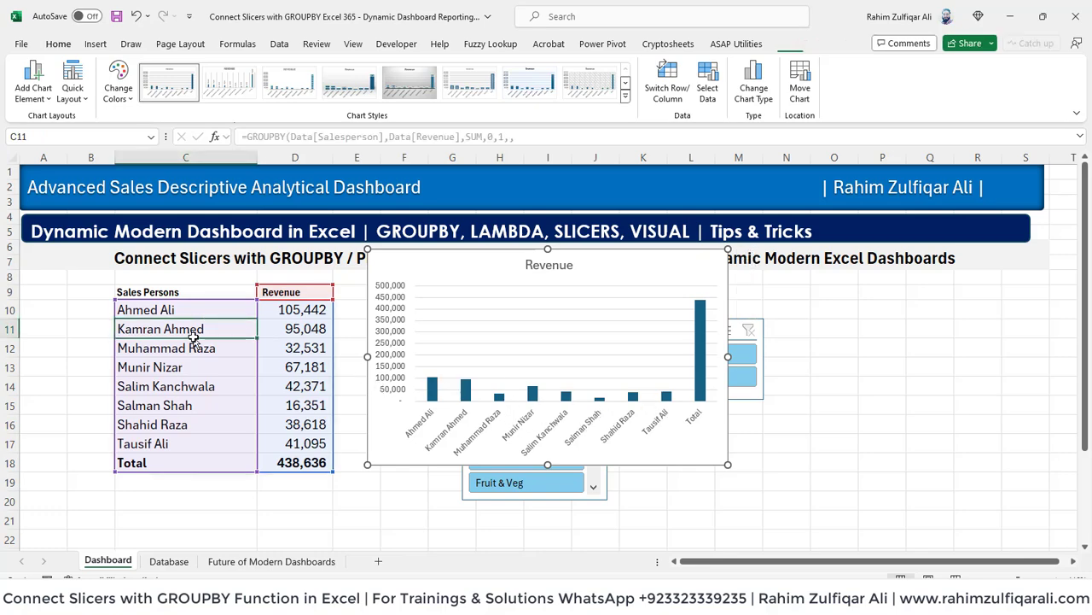
{"action": "left_click", "coordinate": [160, 309]}
{"action": "double_click", "coordinate": [160, 309]}
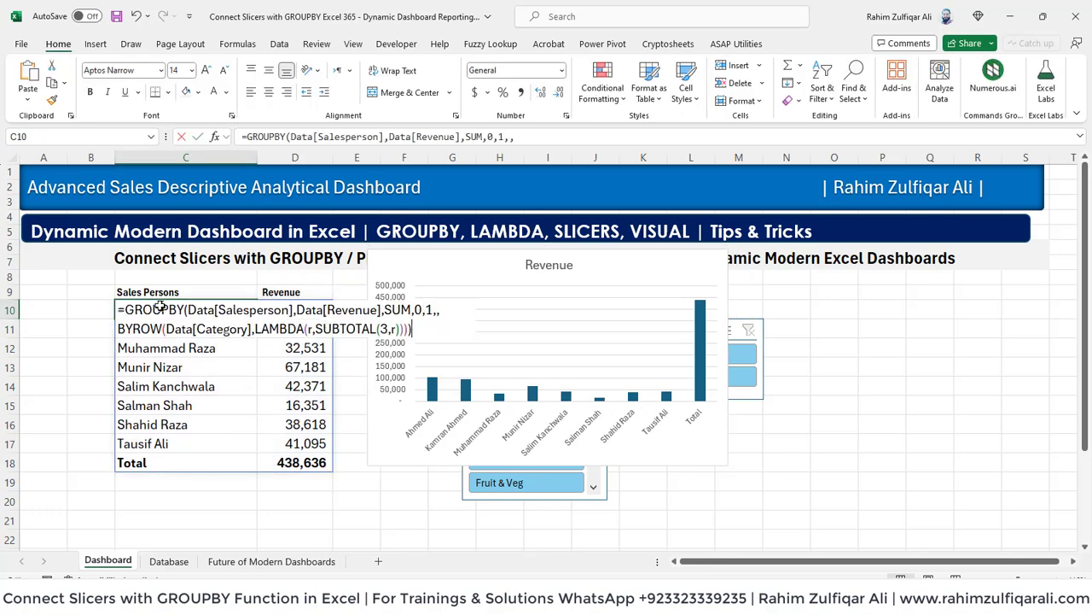
{"action": "key", "text": "Right"}
{"action": "key", "text": "Right"}
{"action": "key", "text": "Right"}
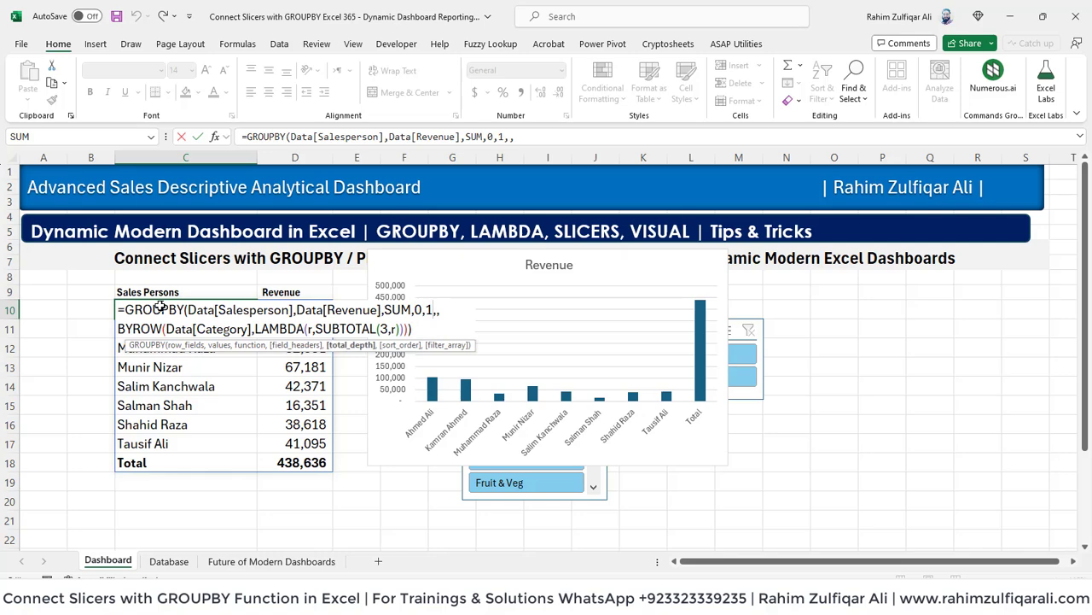
{"action": "key", "text": "Delete"}
{"action": "type", "text": "0"}
{"action": "key", "text": "Return"}
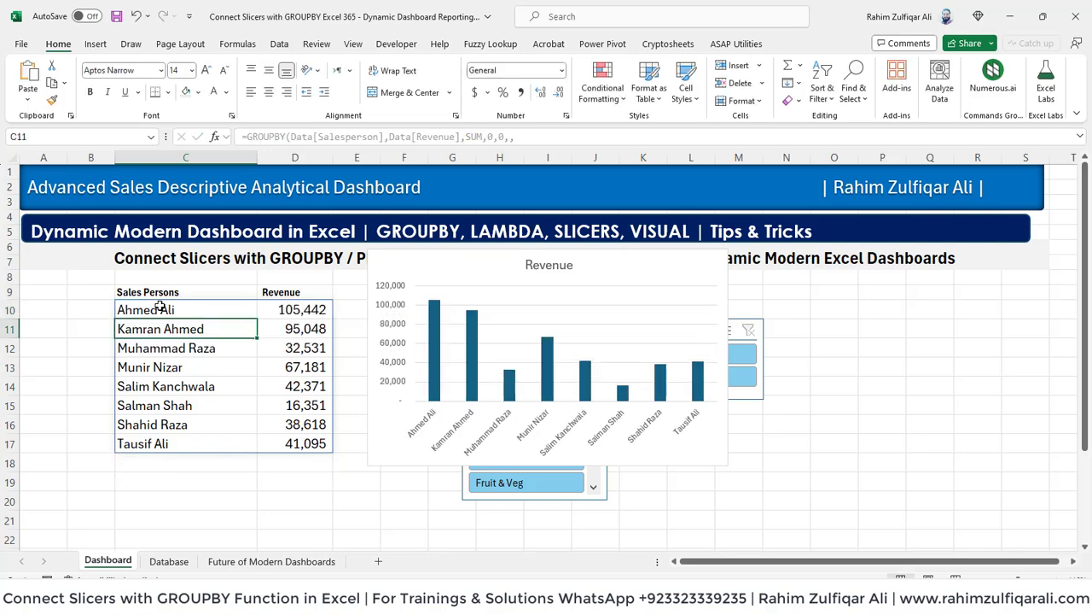
Arrange the Dashboard with the Category slicer beside the revenue summary, the Revenue chart over columns L to S, and the Region slicer between them.
{"action": "left_click", "coordinate": [492, 253]}
{"action": "left_click_drag", "start_coordinate": [495, 251], "coordinate": [807, 287]}
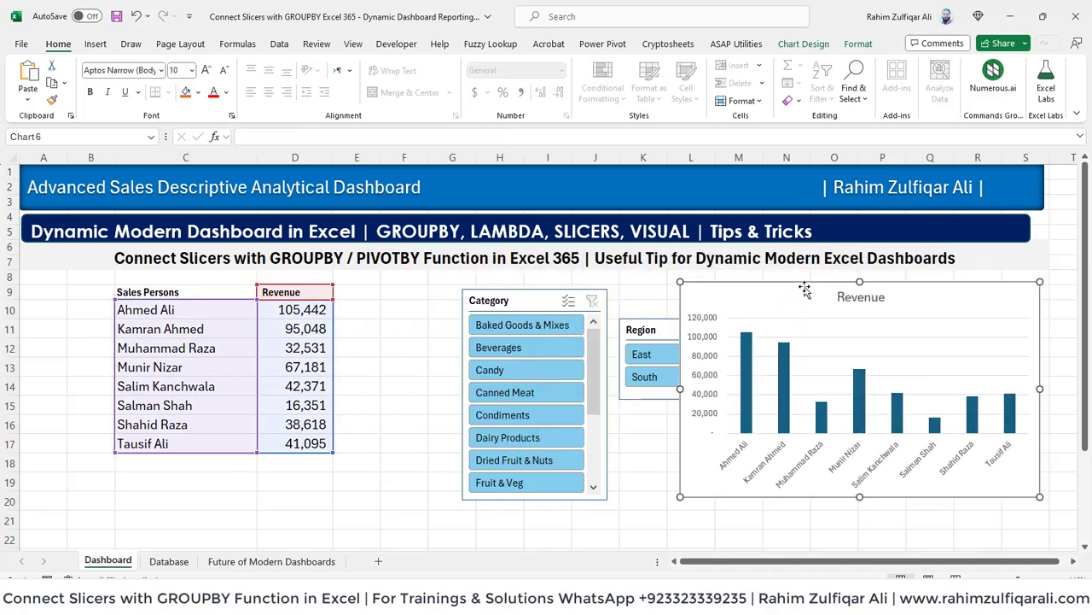
{"action": "left_click", "coordinate": [525, 292]}
{"action": "left_click_drag", "start_coordinate": [524, 291], "coordinate": [407, 288]}
{"action": "left_click", "coordinate": [653, 321]}
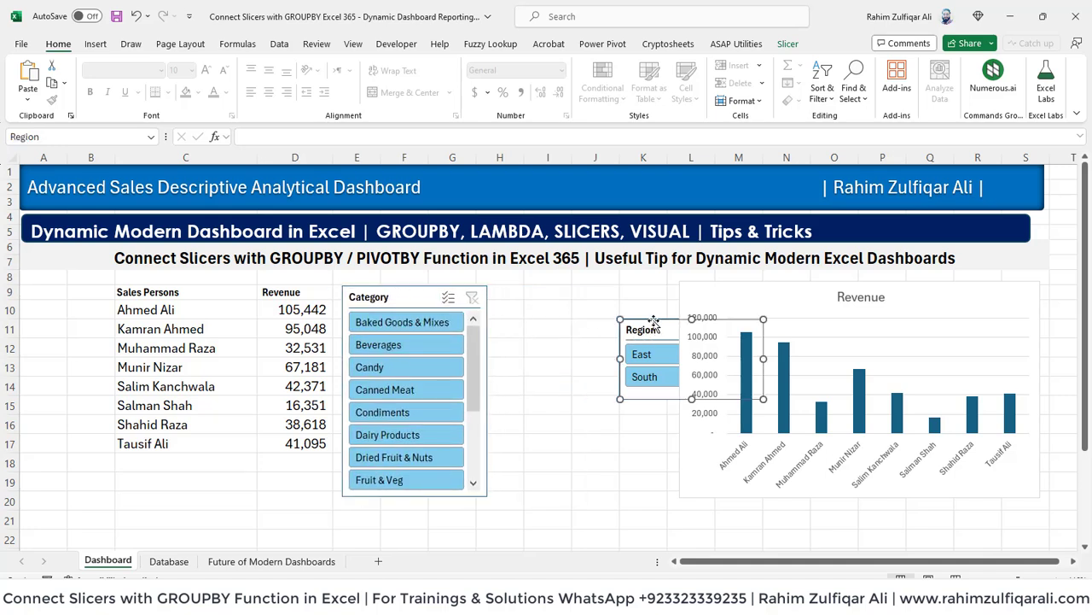
{"action": "left_click_drag", "start_coordinate": [653, 320], "coordinate": [549, 294]}
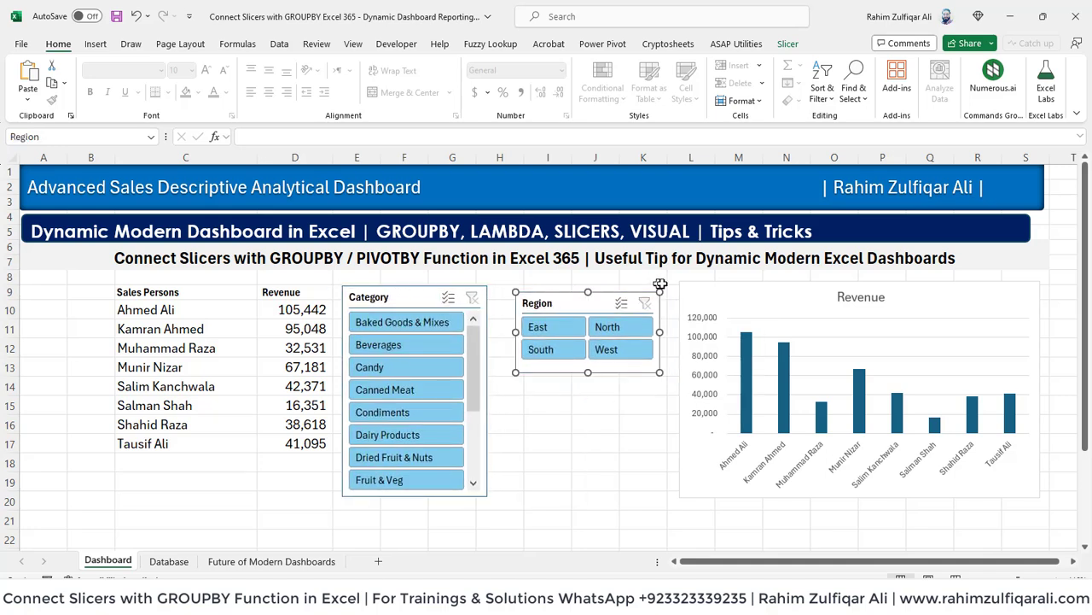
Test the Category slicer against the Revenue chart with Baked Goods & Mixes, Candy, Dairy Products, Canned Meat and Dried Fruit & Nuts.
{"action": "left_click", "coordinate": [704, 285]}
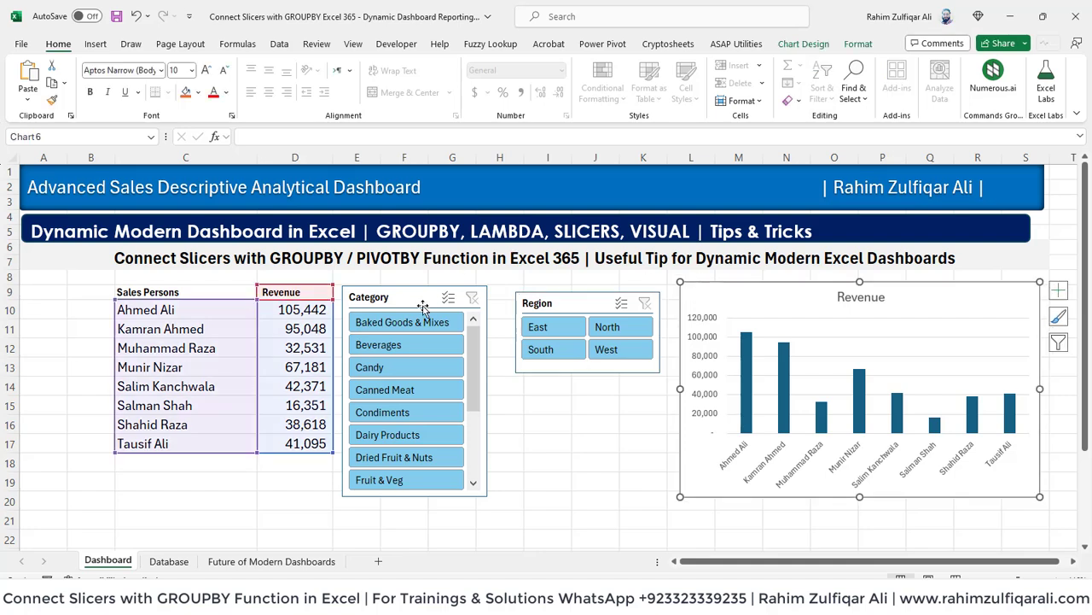
{"action": "left_click", "coordinate": [408, 330]}
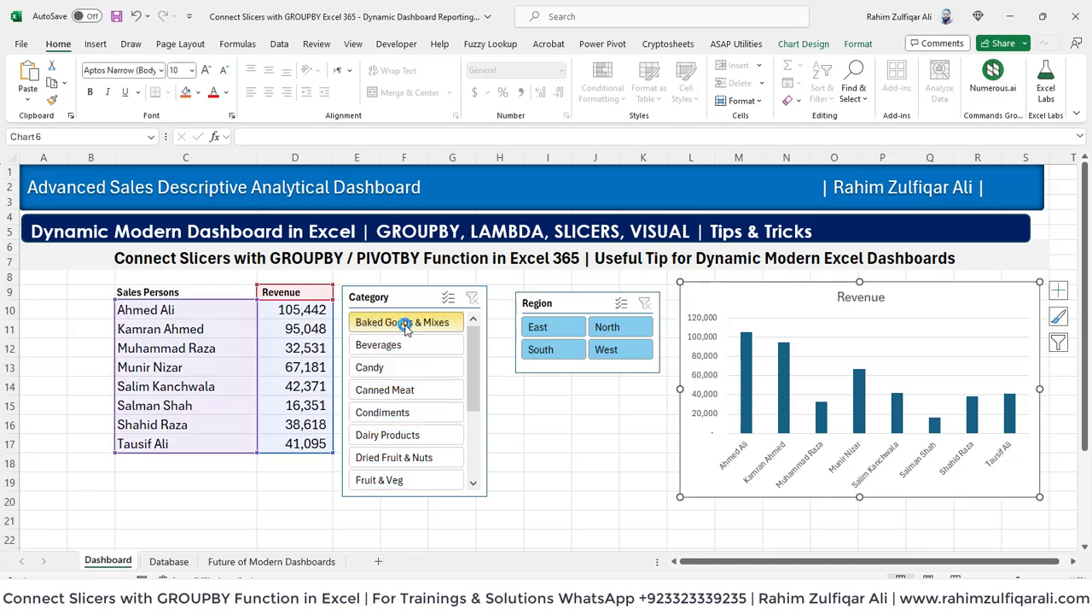
{"action": "left_click", "coordinate": [413, 367]}
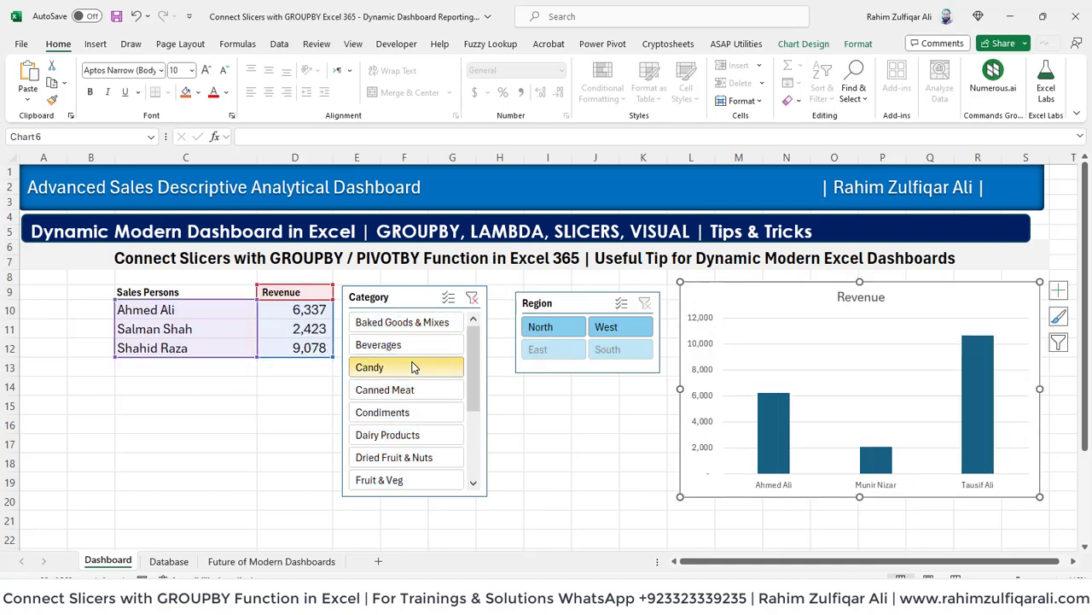
{"action": "left_click", "coordinate": [418, 437]}
{"action": "left_click", "coordinate": [418, 458]}
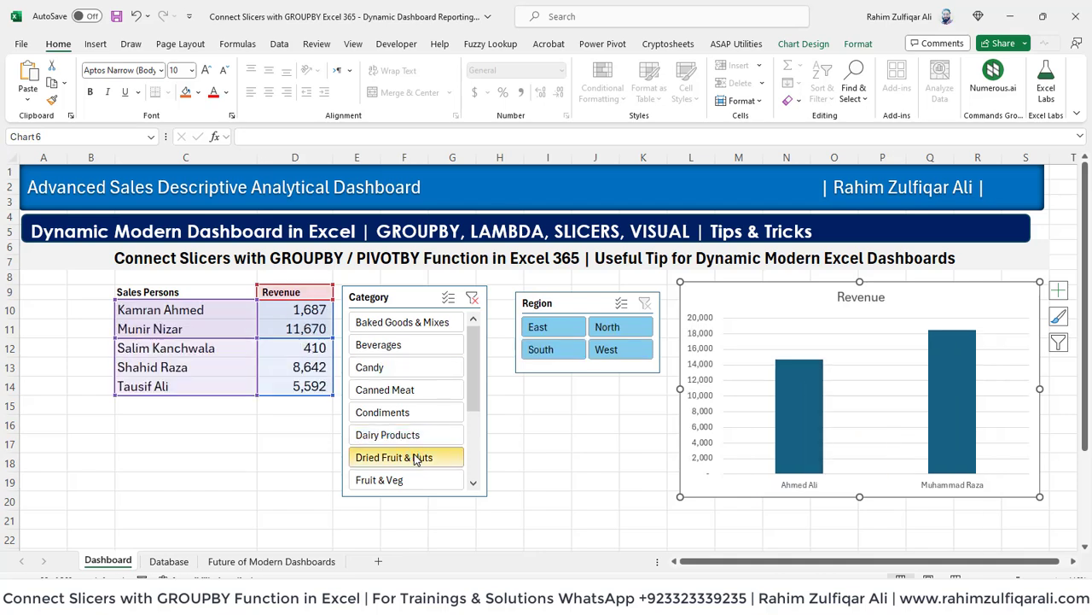
{"action": "left_click", "coordinate": [393, 386]}
{"action": "left_click", "coordinate": [404, 398]}
{"action": "left_click", "coordinate": [384, 455]}
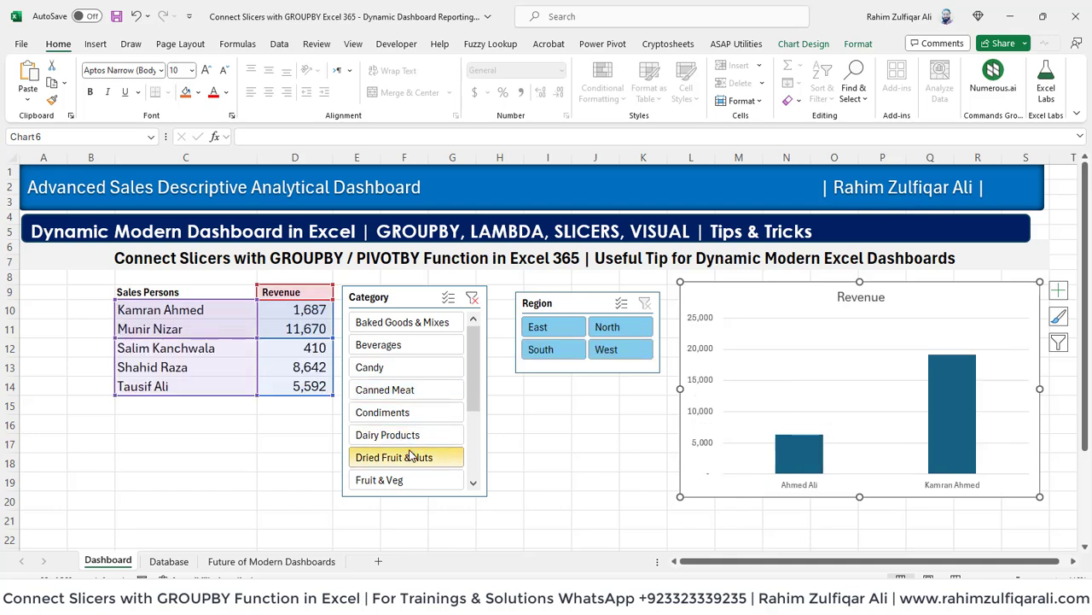
Compare the revenue summary with the chart while filtering Category by Baked Goods & Mixes, Candy, Condiments and Dried Fruit & Nuts in turn.
{"action": "left_click", "coordinate": [411, 325]}
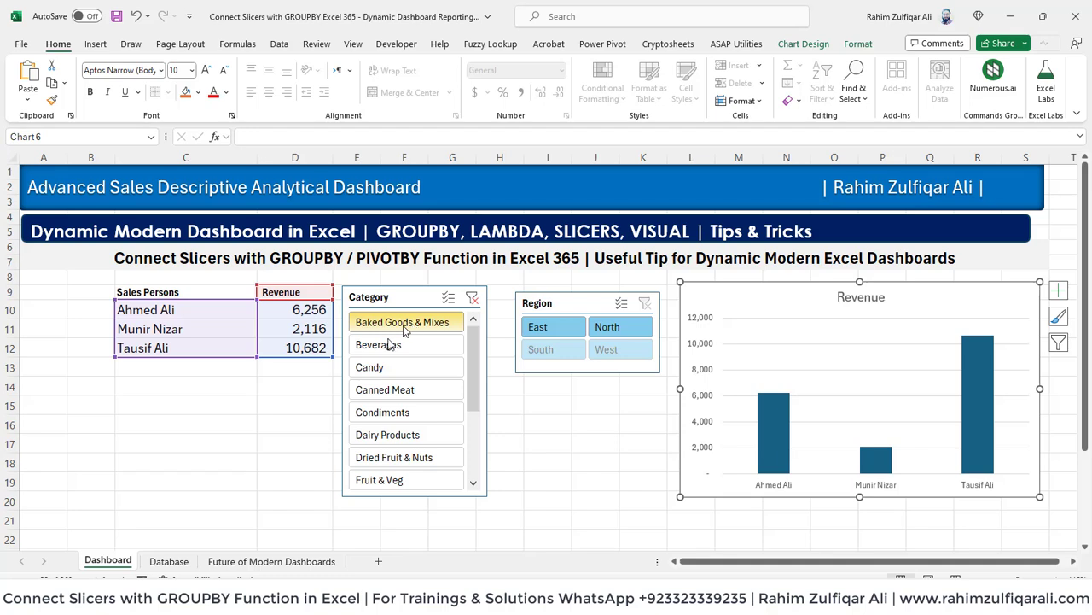
{"action": "left_click", "coordinate": [392, 375]}
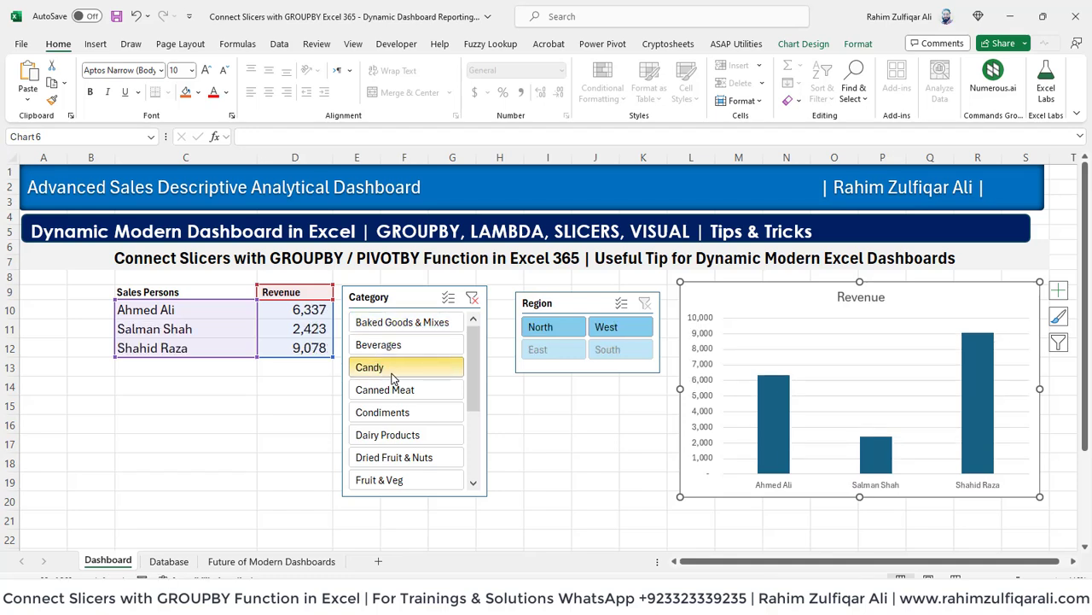
{"action": "left_click", "coordinate": [389, 415]}
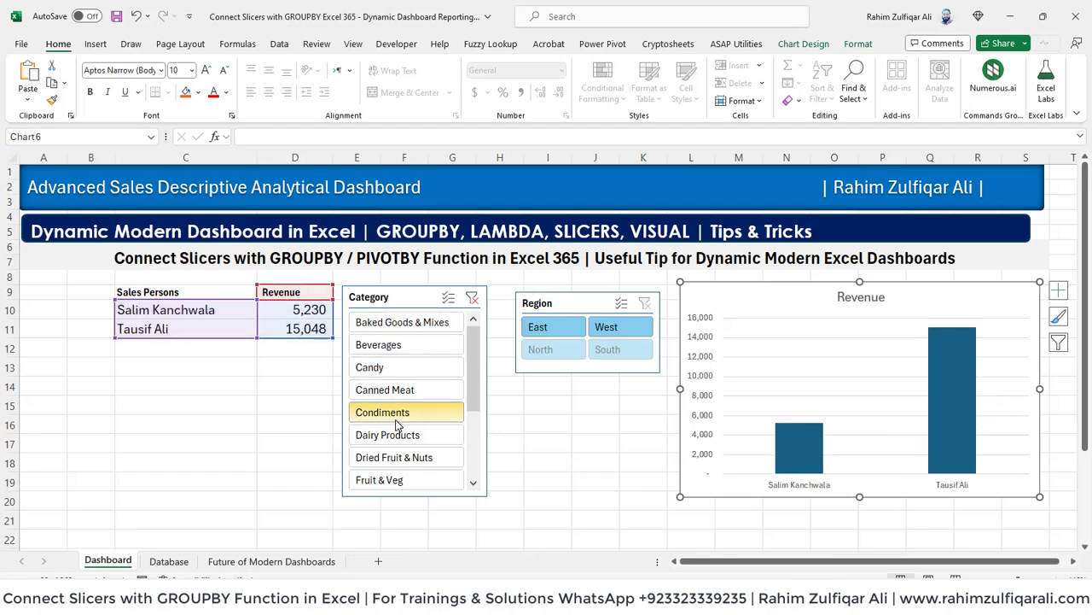
{"action": "left_click", "coordinate": [406, 456]}
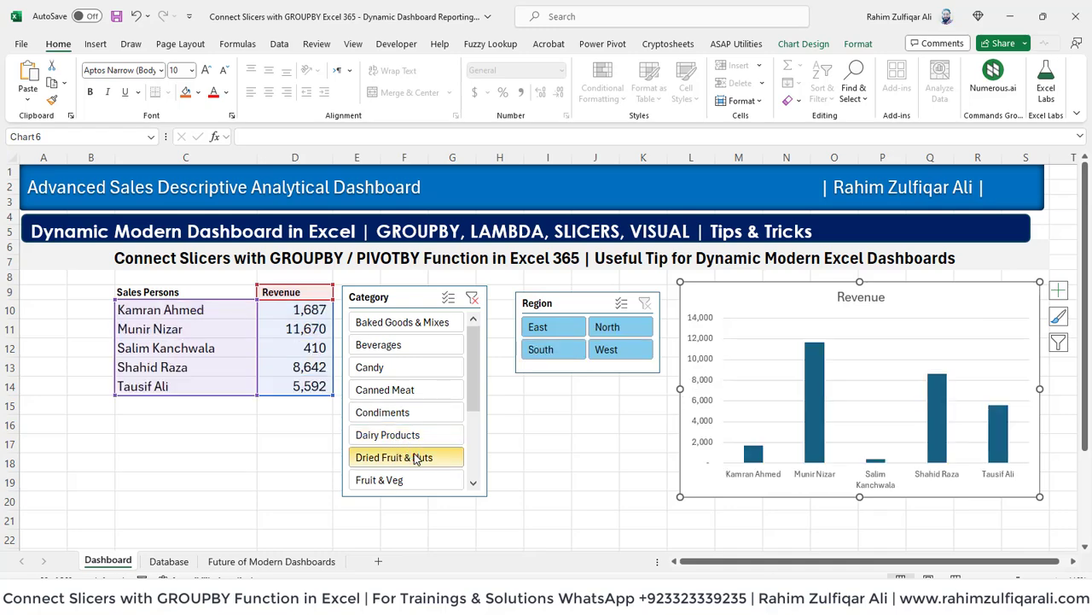
Open the GROUPBY formula in C10 and re-enter it unchanged.
{"action": "left_click", "coordinate": [198, 310]}
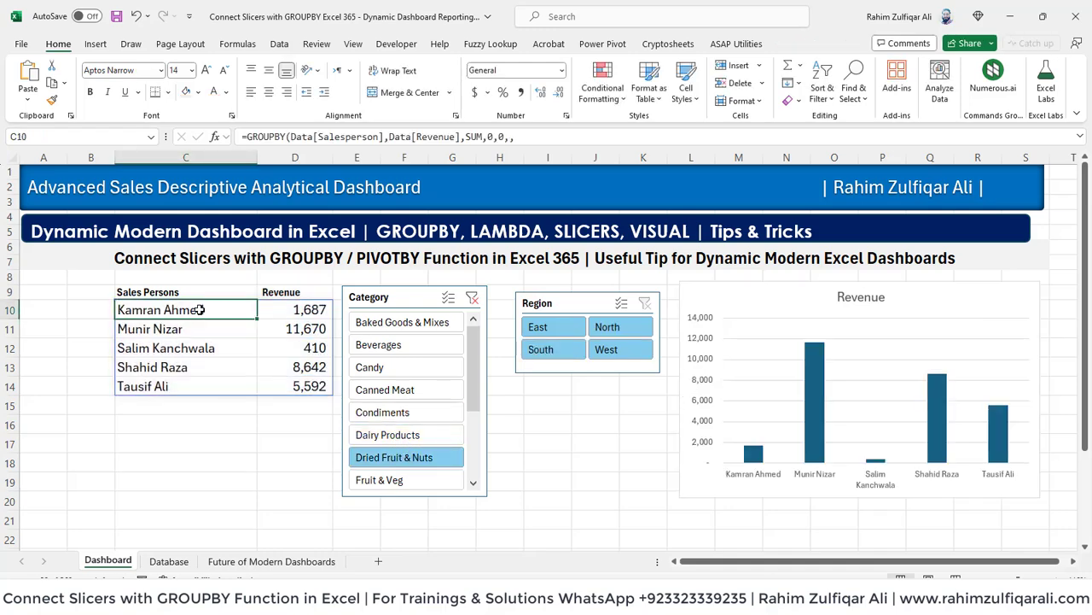
{"action": "key", "text": "F2"}
{"action": "key", "text": "Return"}
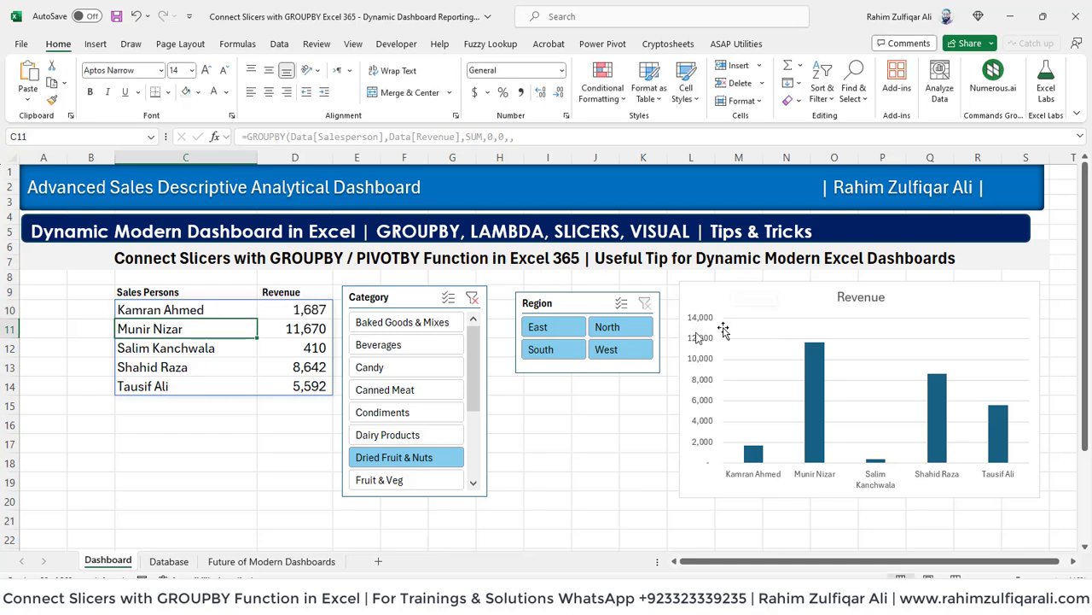
Filter the Category slicer by Beverages, Baked Goods & Mixes and finally Canned Meat.
{"action": "left_click", "coordinate": [398, 346]}
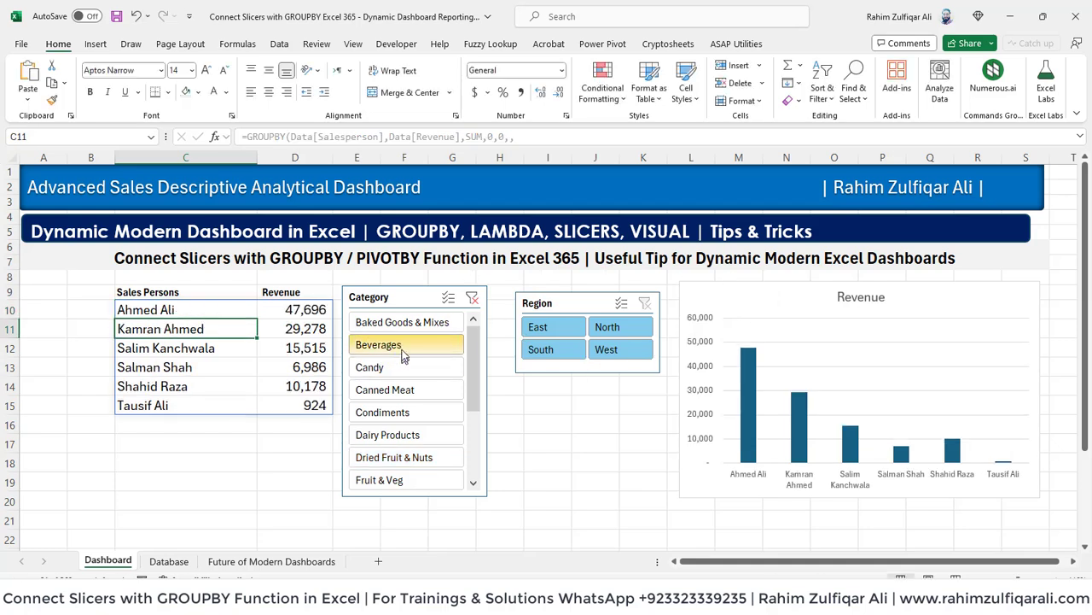
{"action": "left_click", "coordinate": [423, 328]}
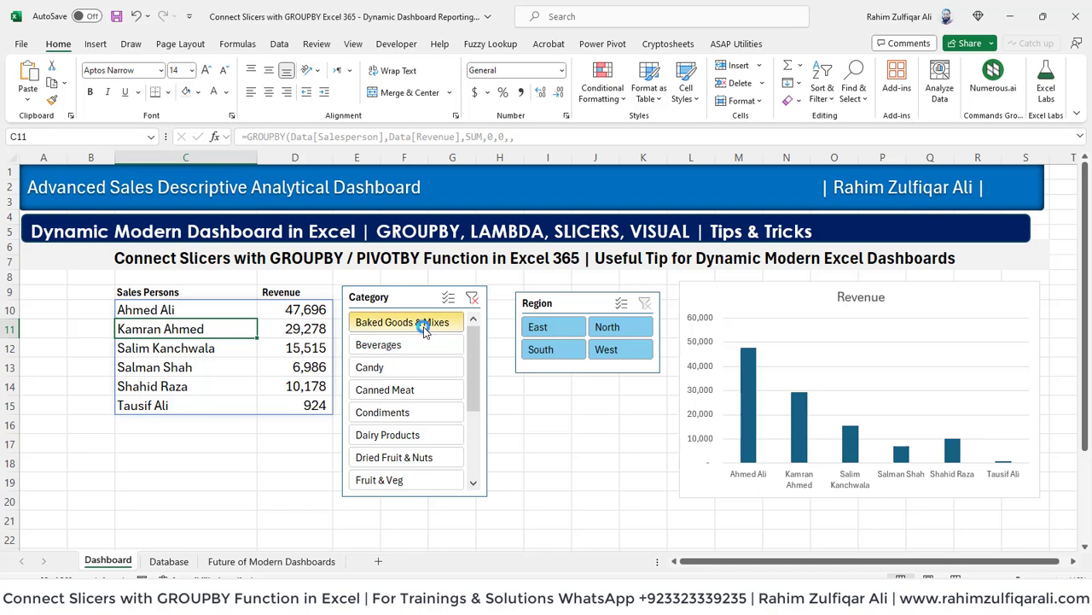
{"action": "left_click", "coordinate": [422, 392]}
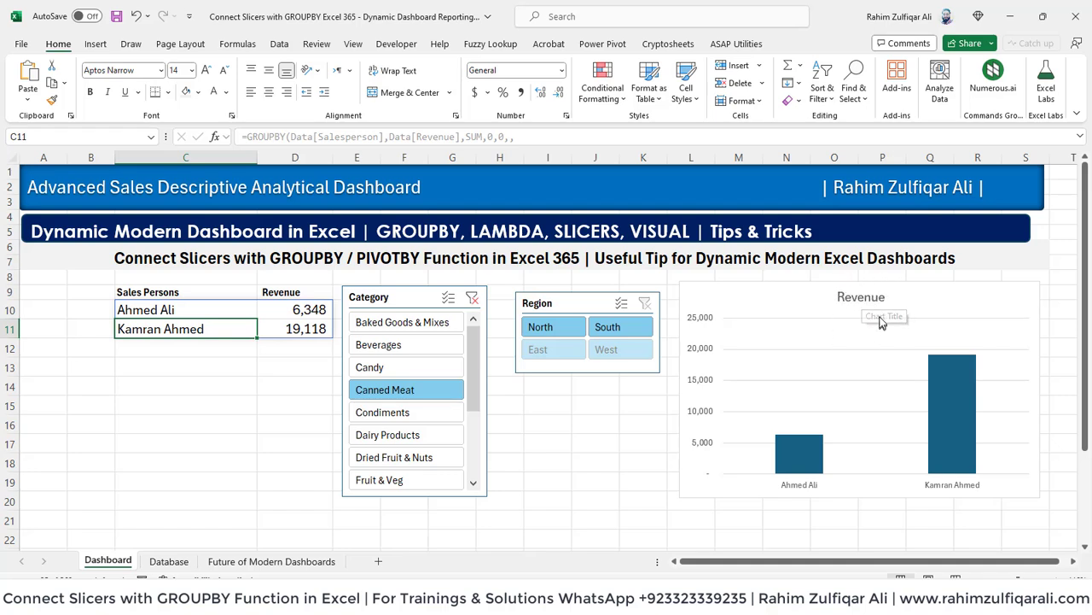
In I17, extend =UNIQUE(FILTER(Data[Category],SUBTOTAL(103, with OFFSET( and, on a new line, the Data table's Category column as its reference.
{"action": "left_click", "coordinate": [566, 444]}
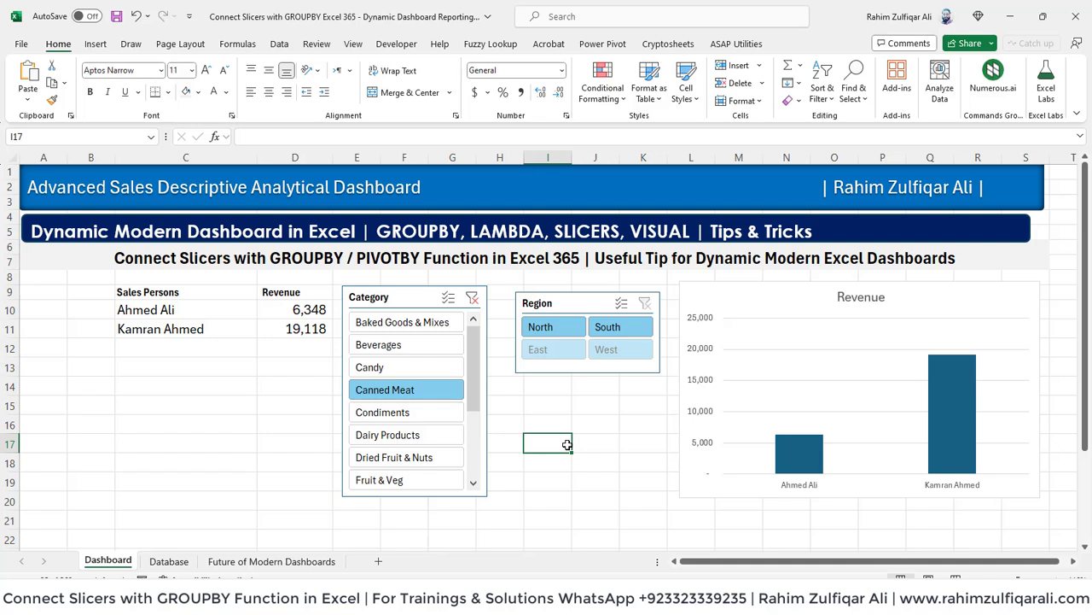
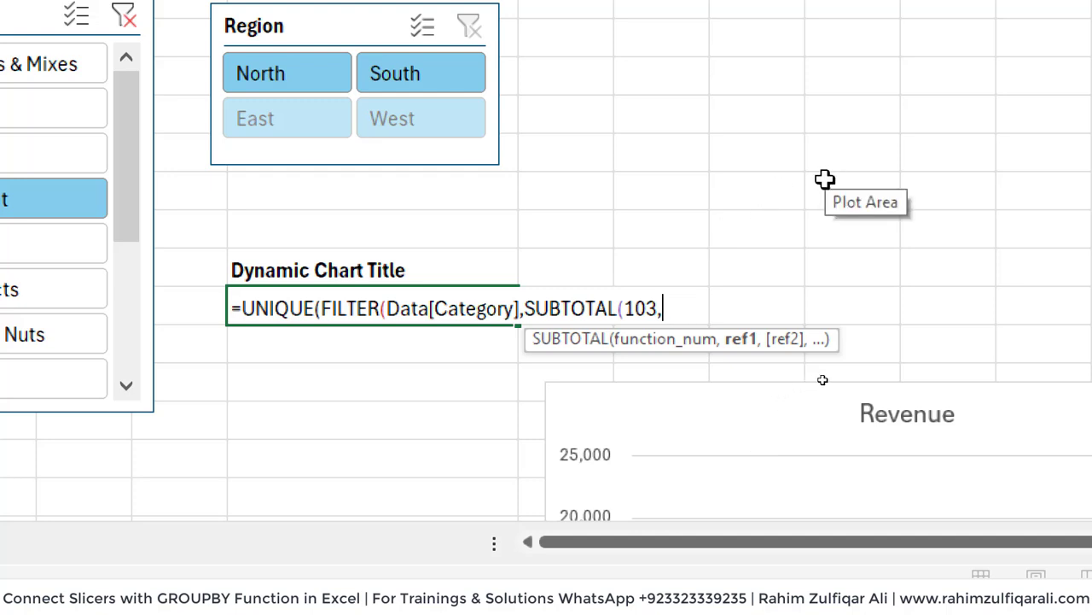
{"action": "type", "text": "OFF"}
{"action": "key", "text": "Tab"}
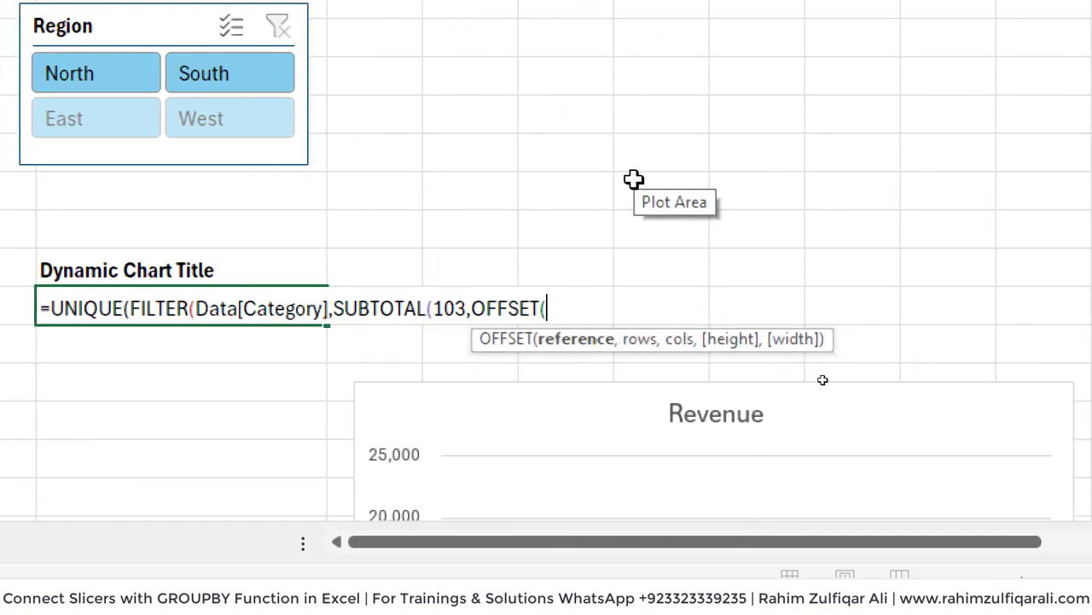
{"action": "key", "text": "alt+Return"}
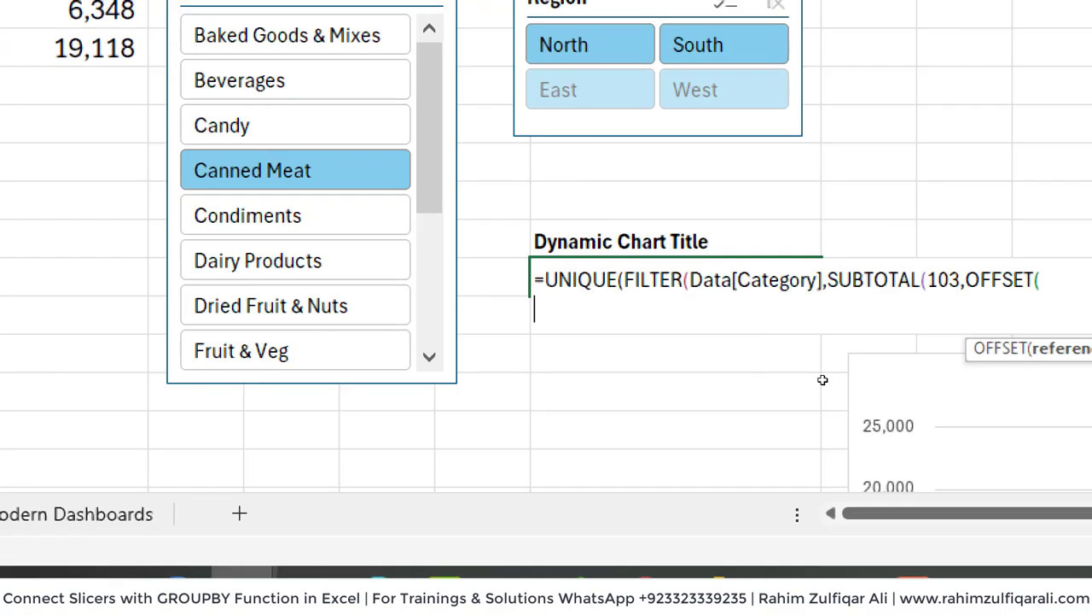
{"action": "type", "text": "DAT"}
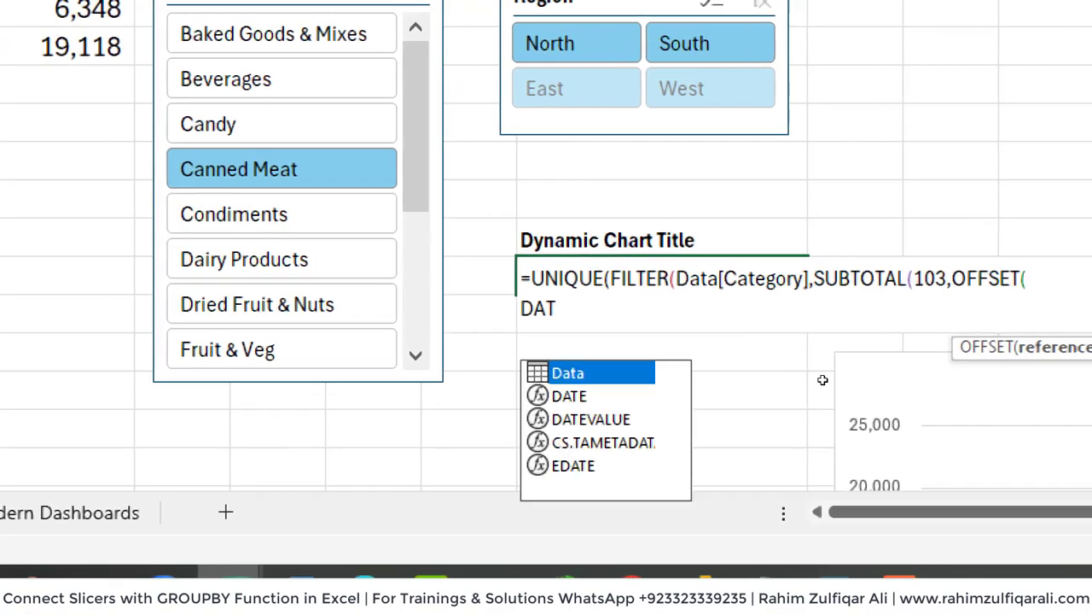
{"action": "type", "text": "A"}
{"action": "key", "text": "Tab"}
{"action": "type", "text": "["}
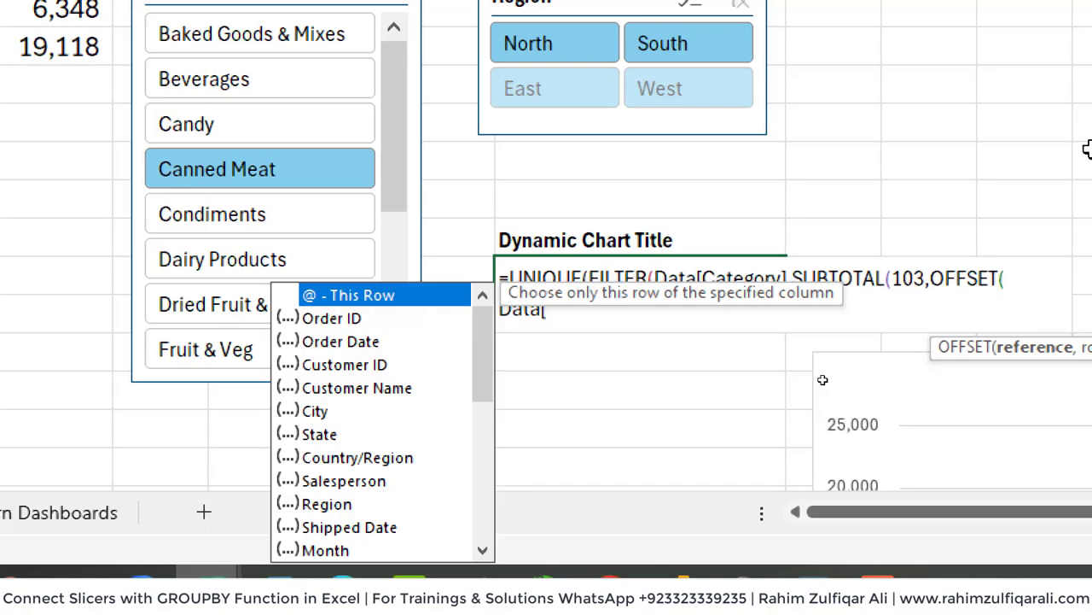
{"action": "type", "text": "CA"}
{"action": "key", "text": "Tab"}
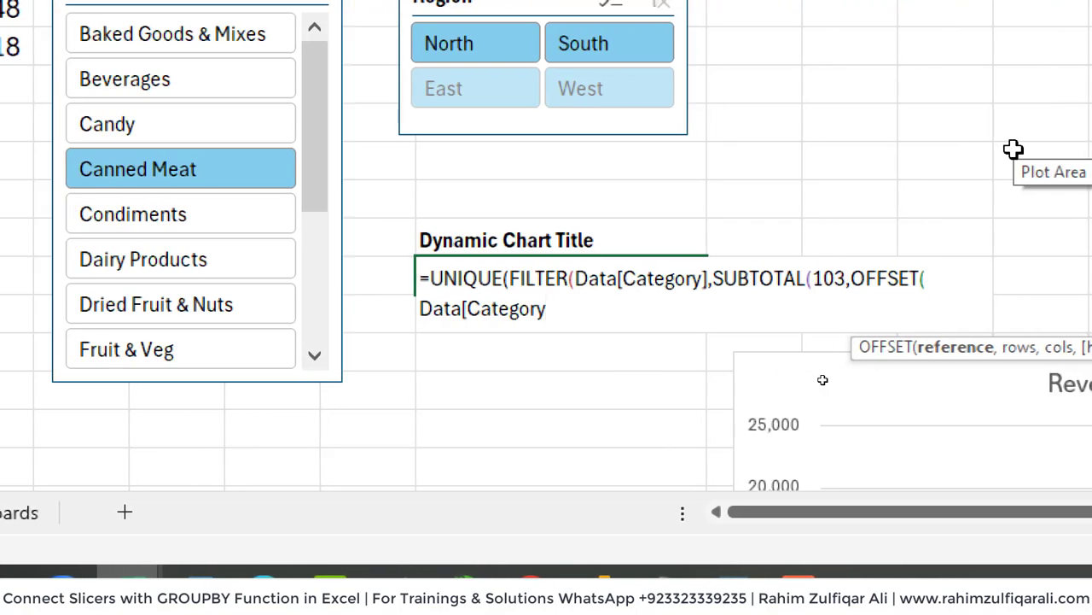
Begin the rows argument of OFFSET in the I17 formula with ROW(Data[Category].
{"action": "type", "text": "],ROW("}
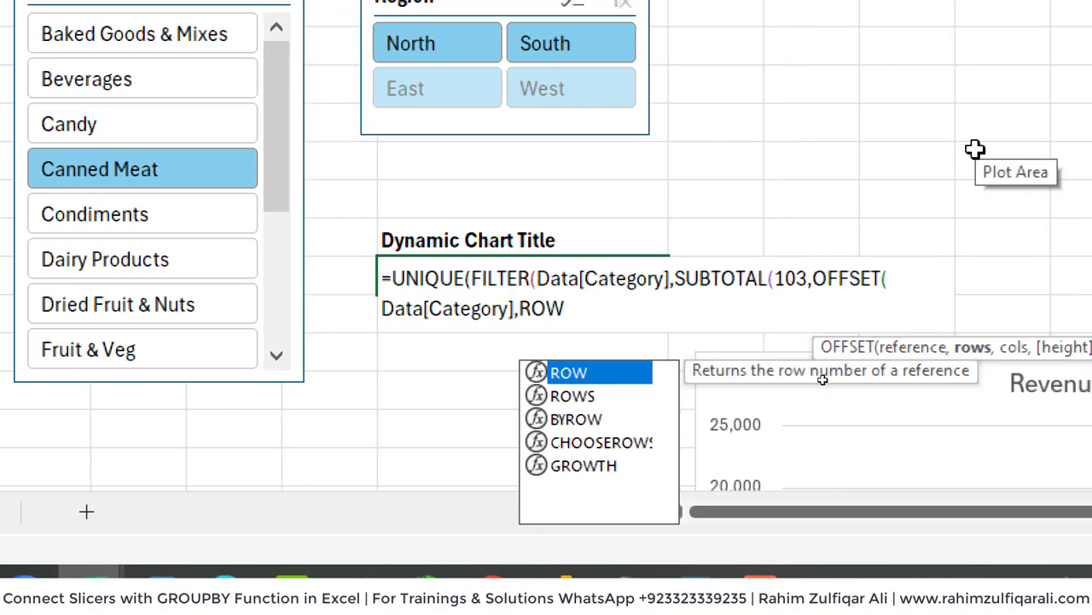
{"action": "type", "text": "DATA"}
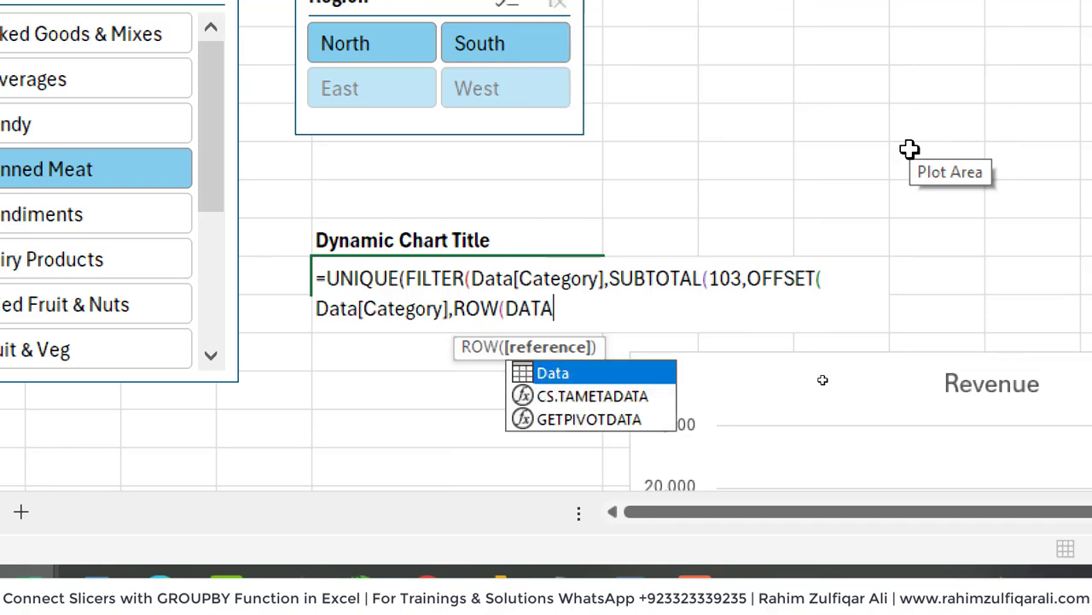
{"action": "key", "text": "Tab"}
{"action": "type", "text": "[CATE"}
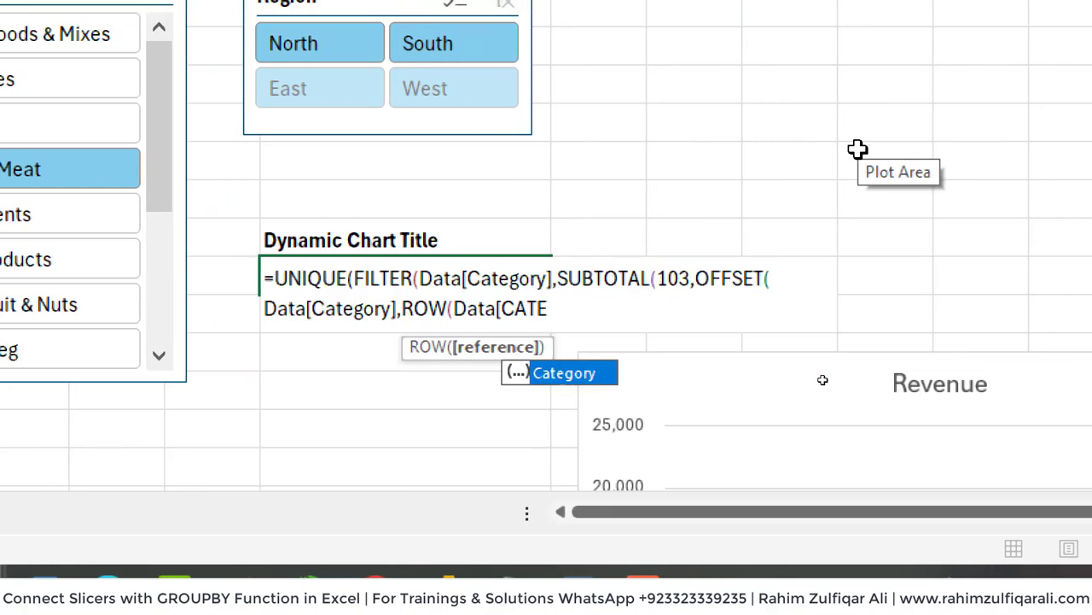
{"action": "key", "text": "Tab"}
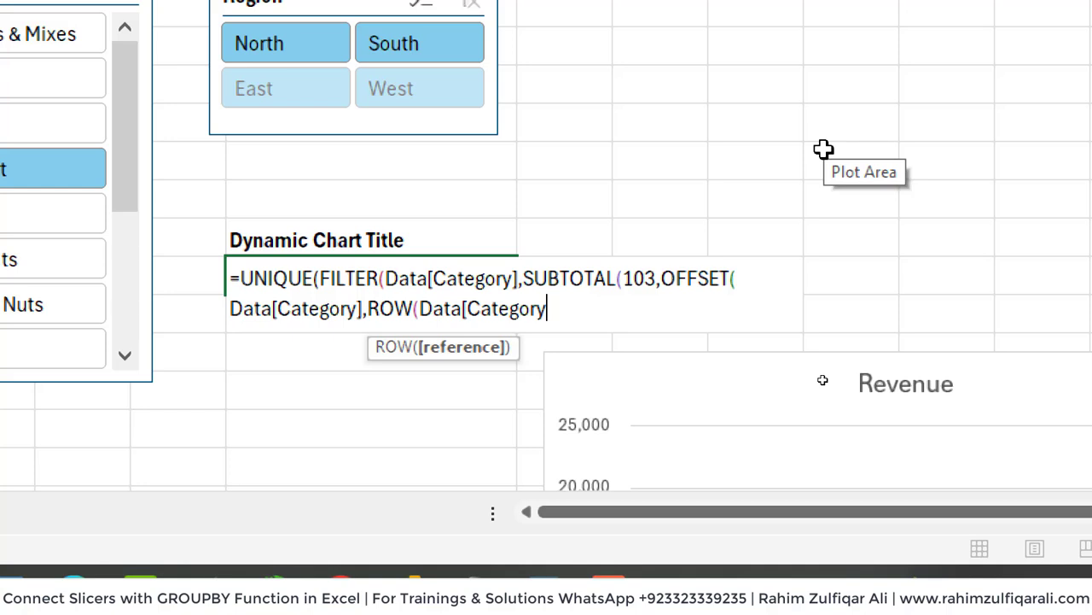
{"action": "type", "text": "]"}
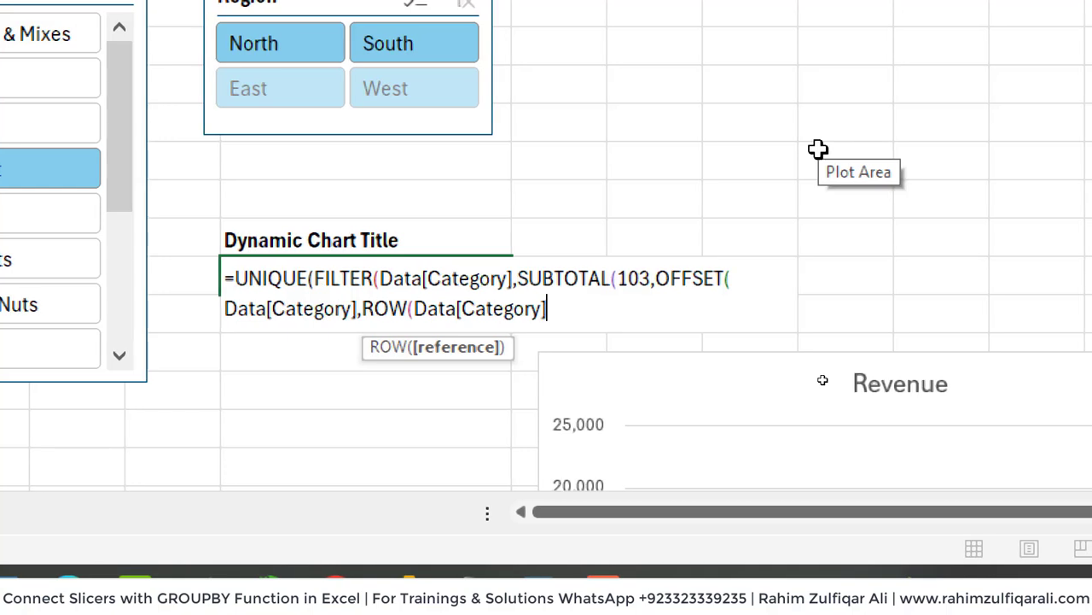
Close ROW and subtract MIN(ROW(Data[Category])) from it in the rows argument of OFFSET.
{"action": "type", "text": ")-MIN"}
{"action": "key", "text": "Tab"}
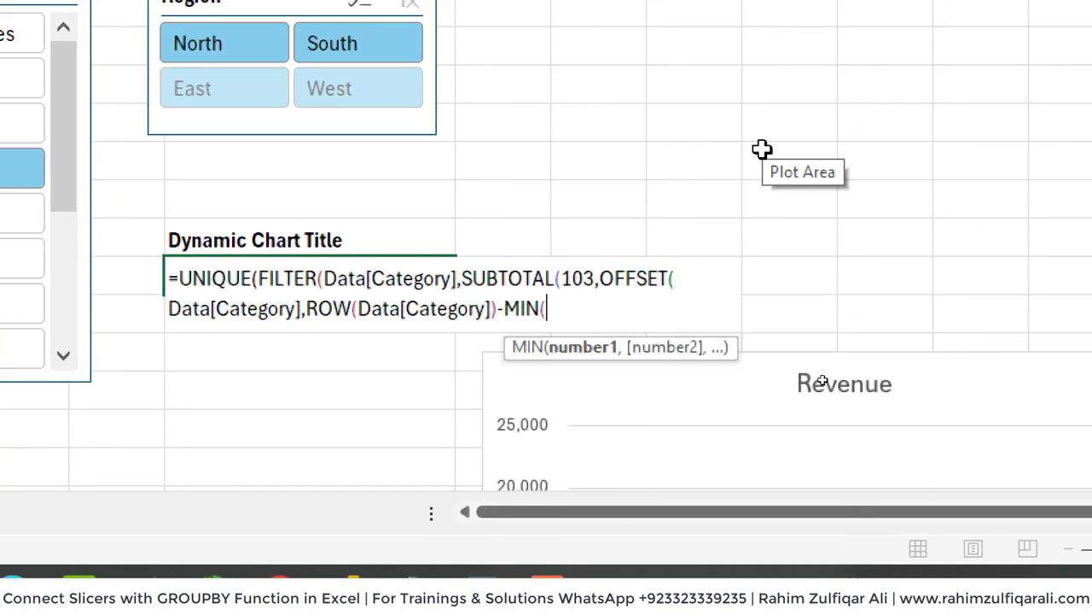
{"action": "type", "text": "ROW("}
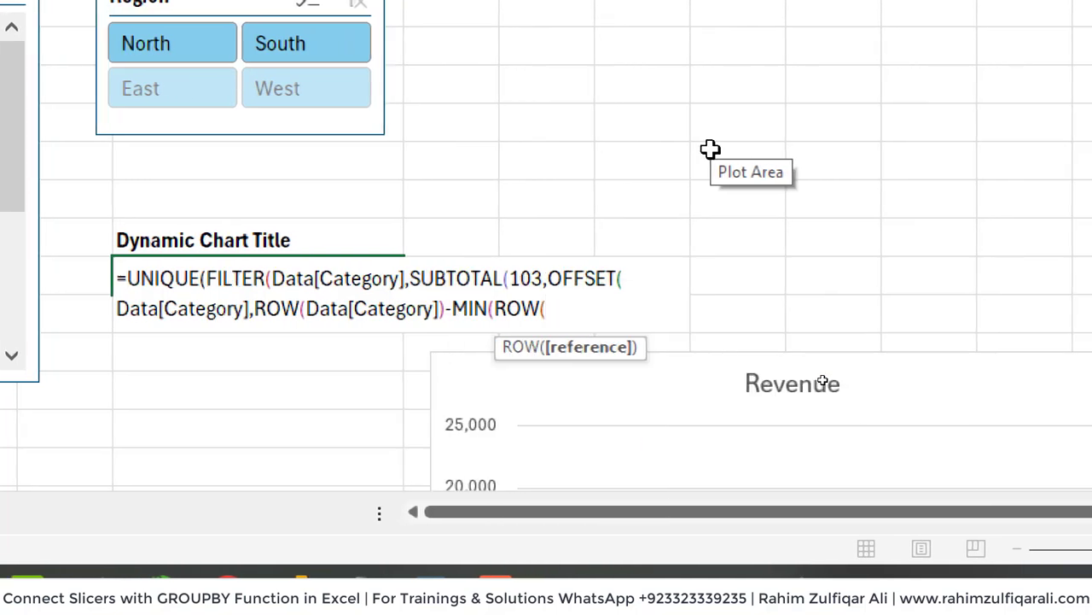
{"action": "type", "text": "DATA"}
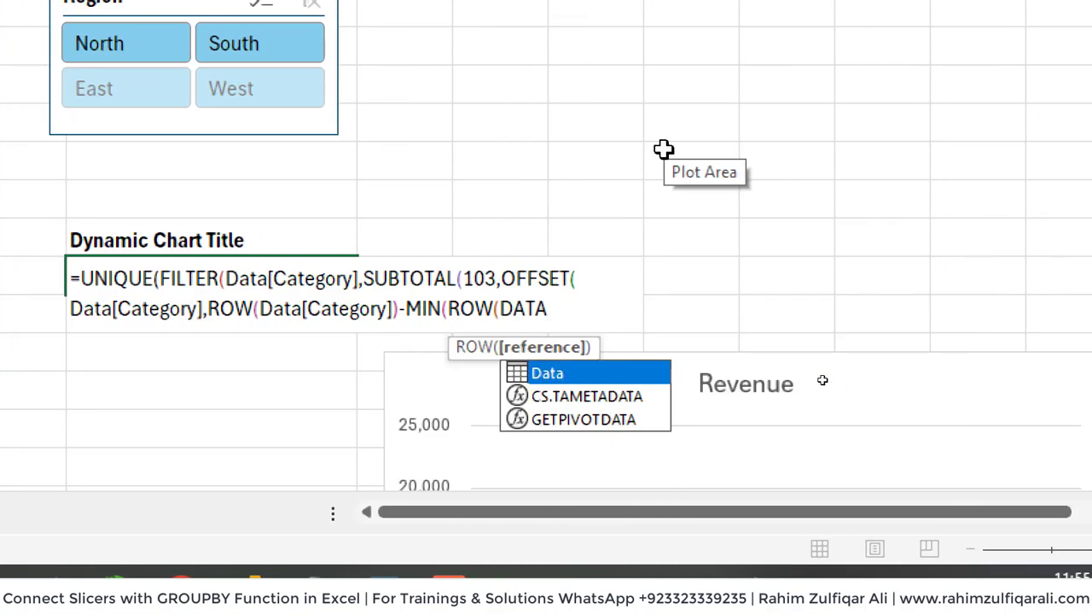
{"action": "key", "text": "Tab"}
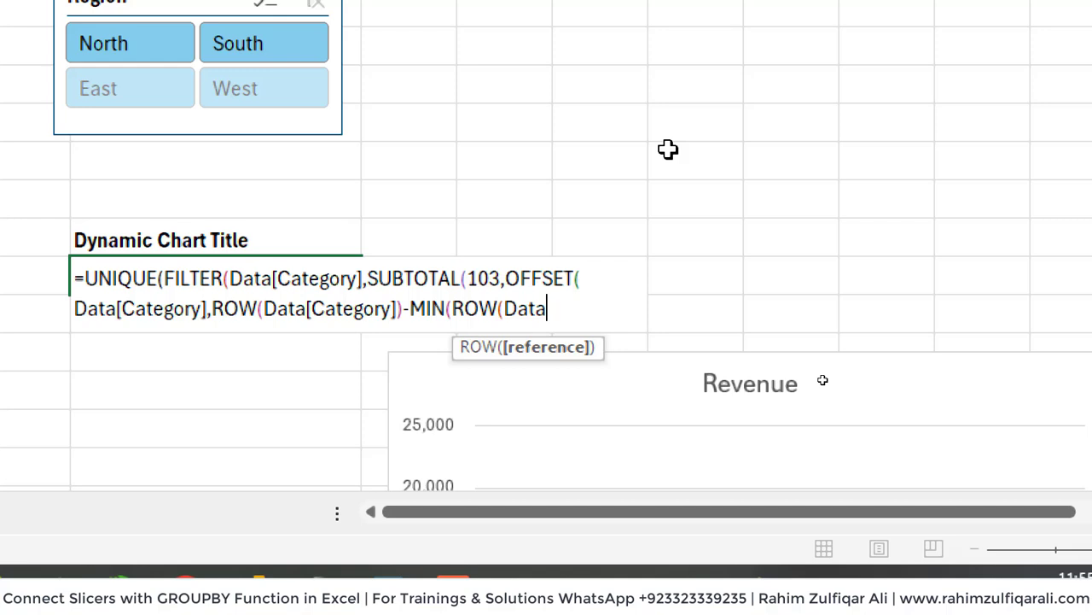
{"action": "type", "text": "[Category"}
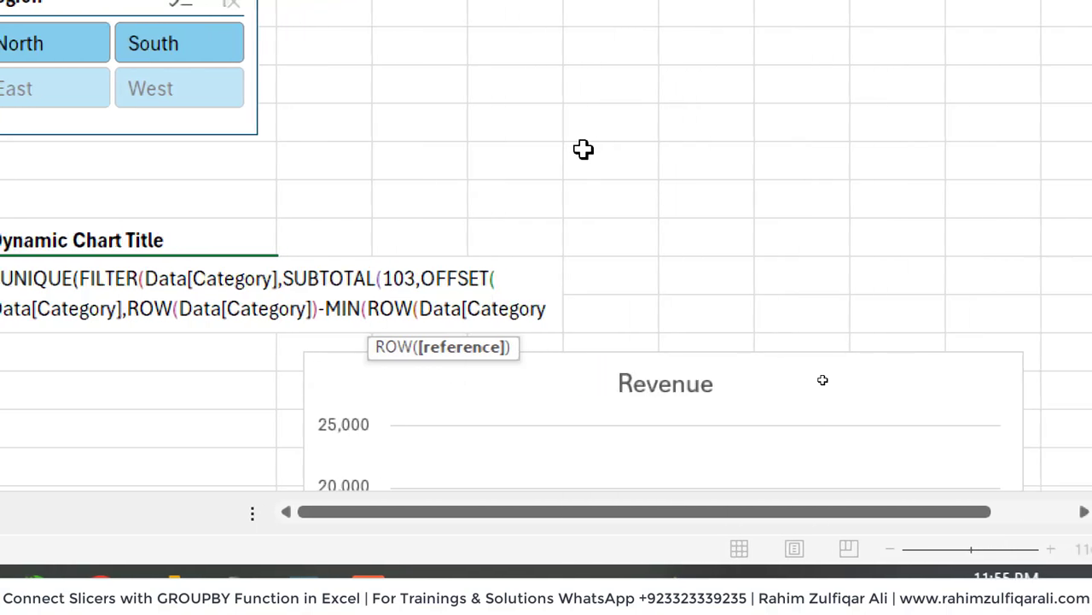
{"action": "type", "text": "]))"}
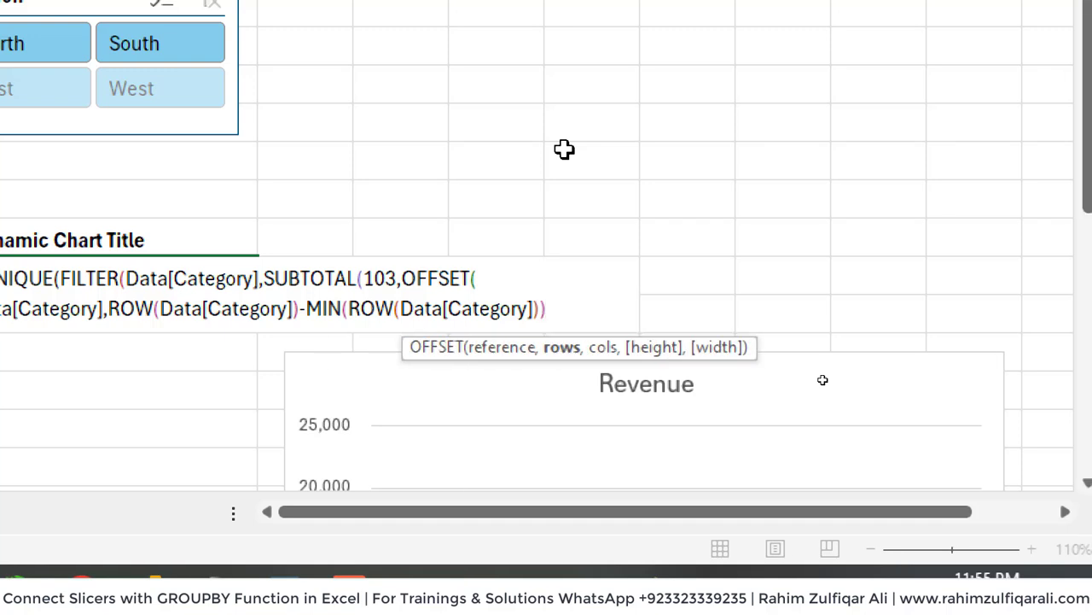
Leave the cols argument of OFFSET empty, set its height to 1, and enter the I17 formula, accepting the proposed parenthesis correction.
{"action": "type", "text": ",,1)))))"}
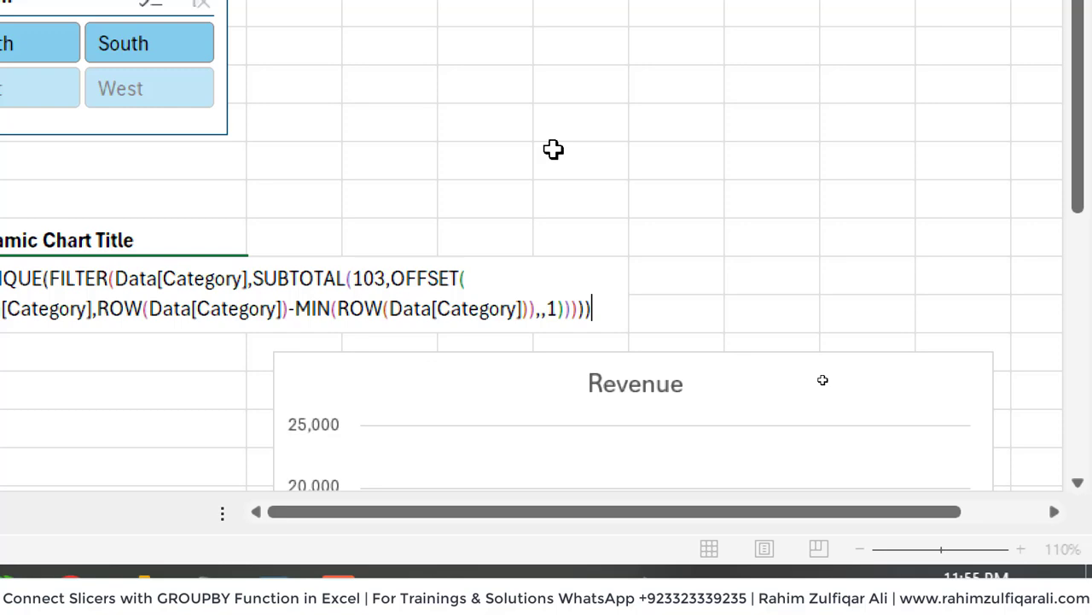
{"action": "key", "text": "Return"}
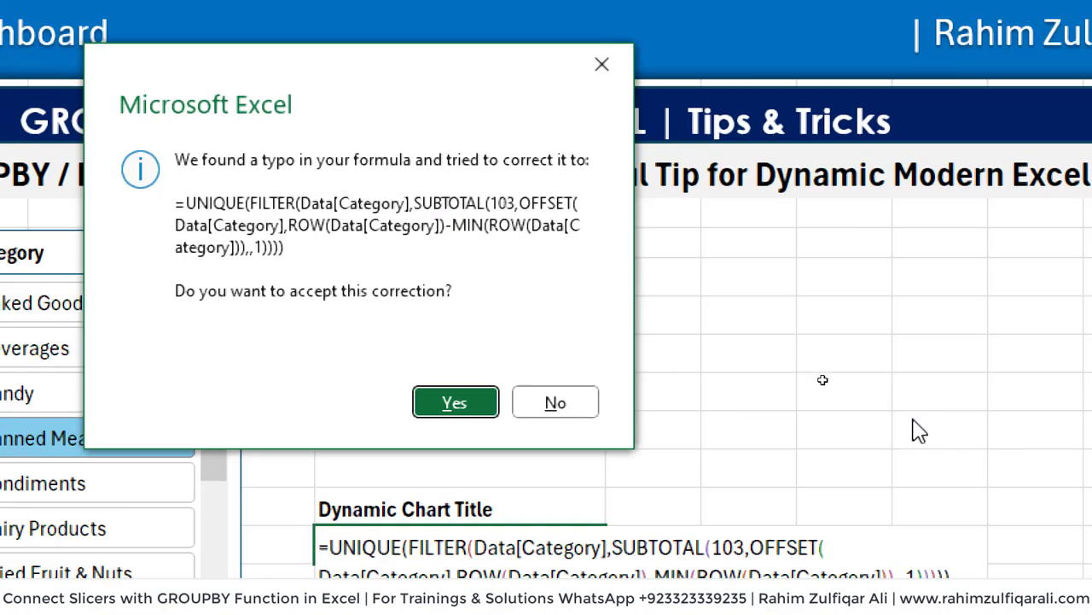
{"action": "key", "text": "Return"}
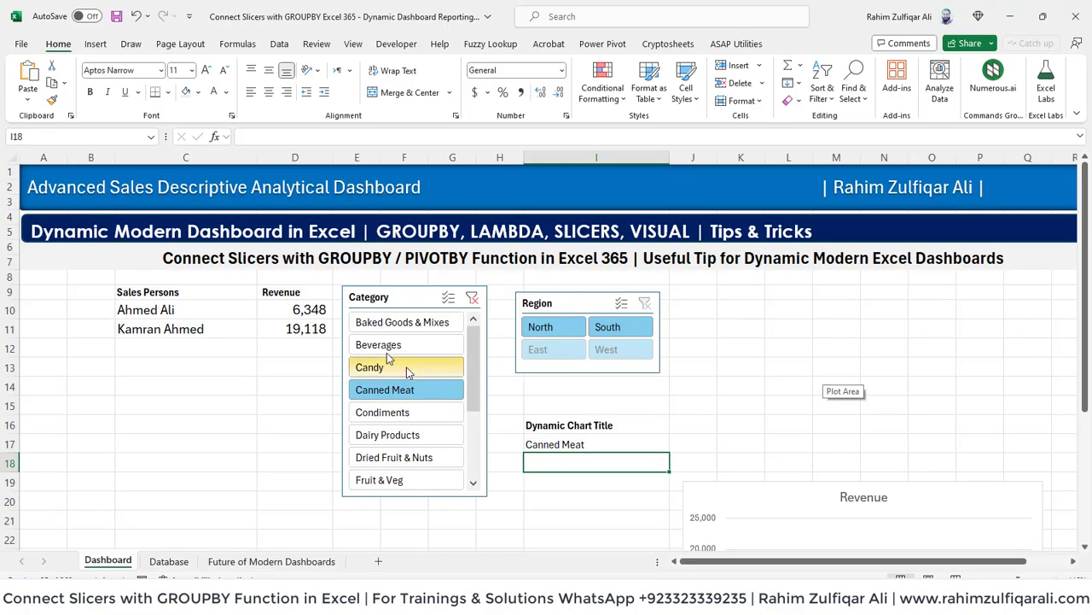
Test the I17 title by filtering Category to Baked Goods & Mixes, and to Beverages, Dairy Products and Dried Fruit & Nuts combined.
{"action": "left_click", "coordinate": [404, 324]}
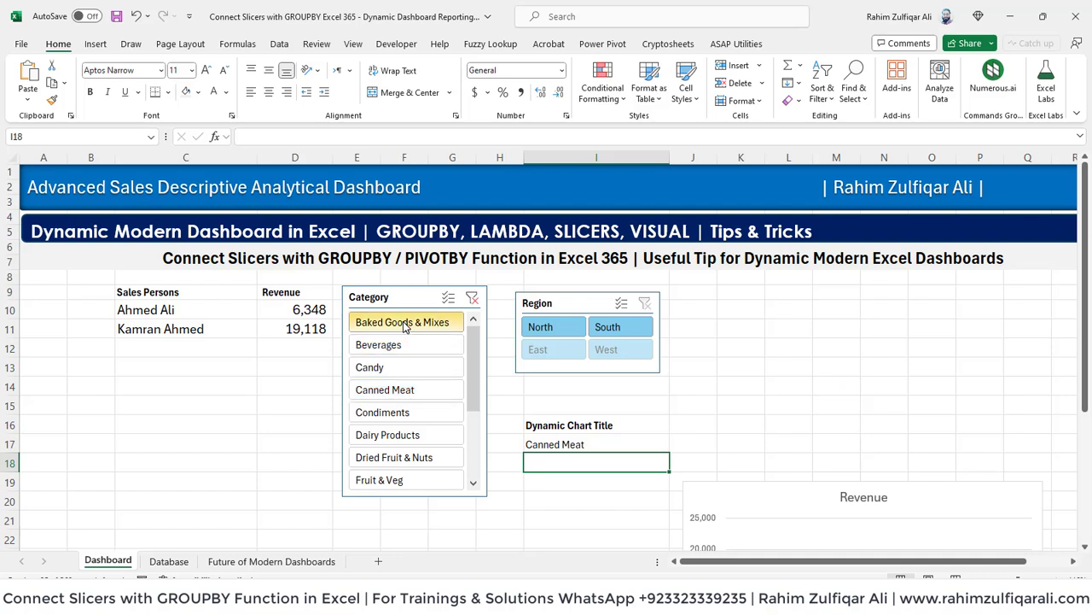
{"action": "left_click", "coordinate": [552, 445]}
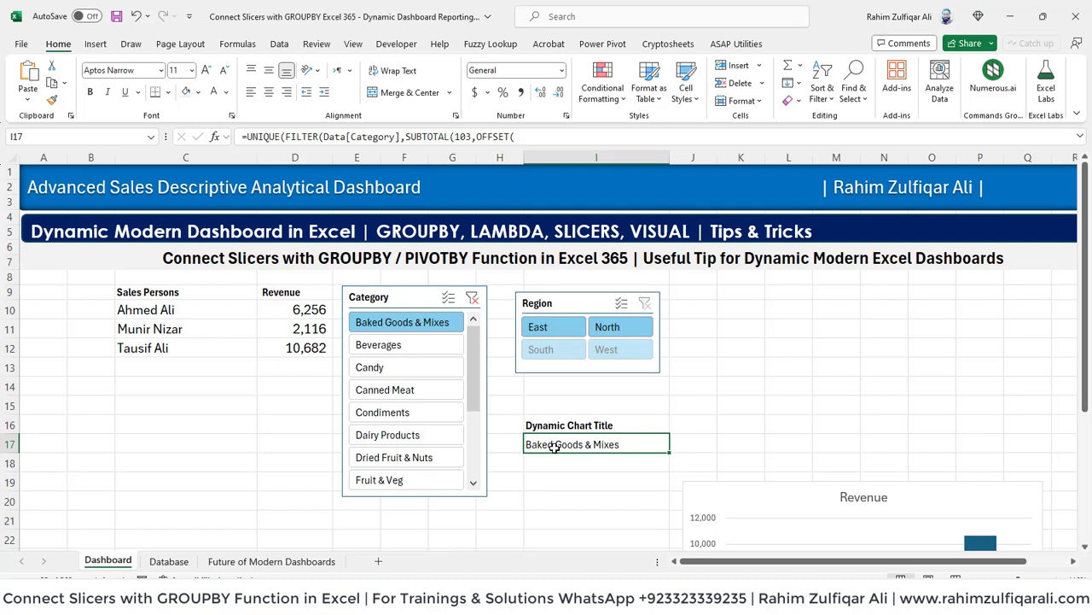
{"action": "left_click", "coordinate": [394, 352]}
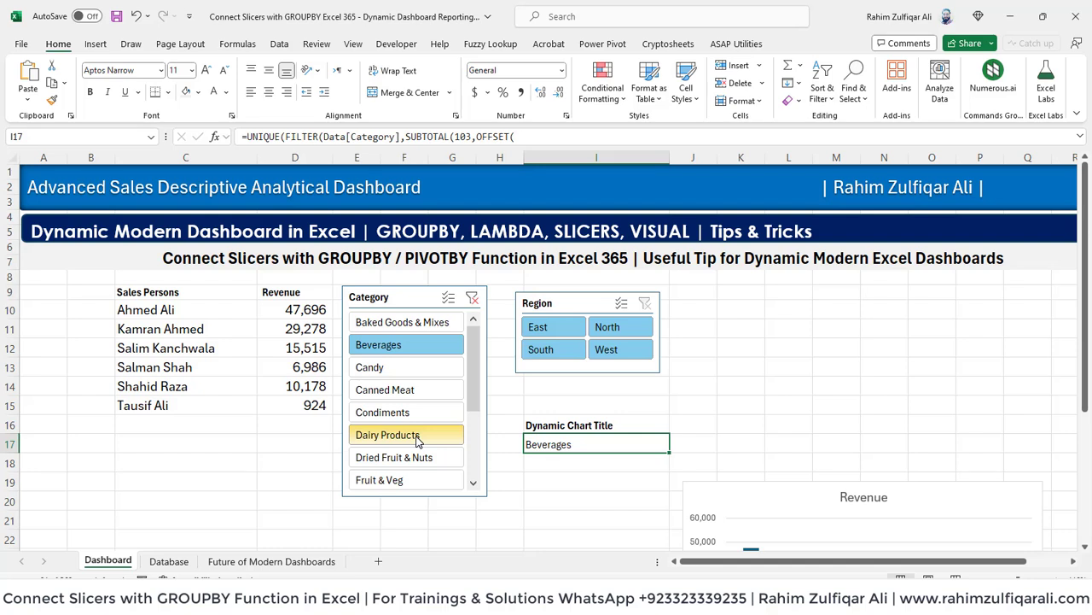
{"action": "left_click", "coordinate": [418, 439], "text": "ctrl"}
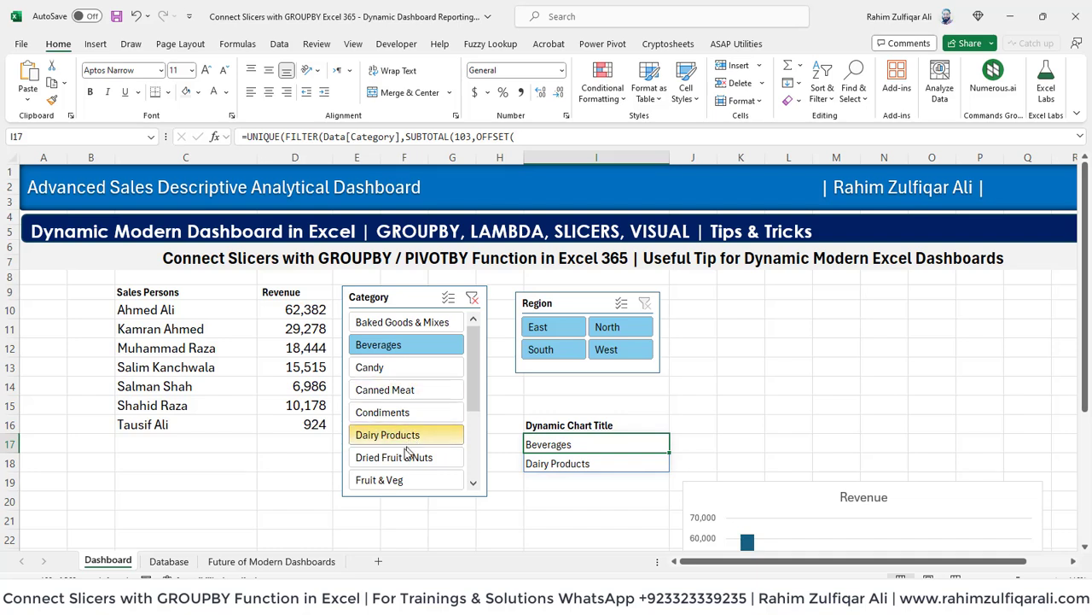
{"action": "left_click", "coordinate": [395, 459], "text": "ctrl"}
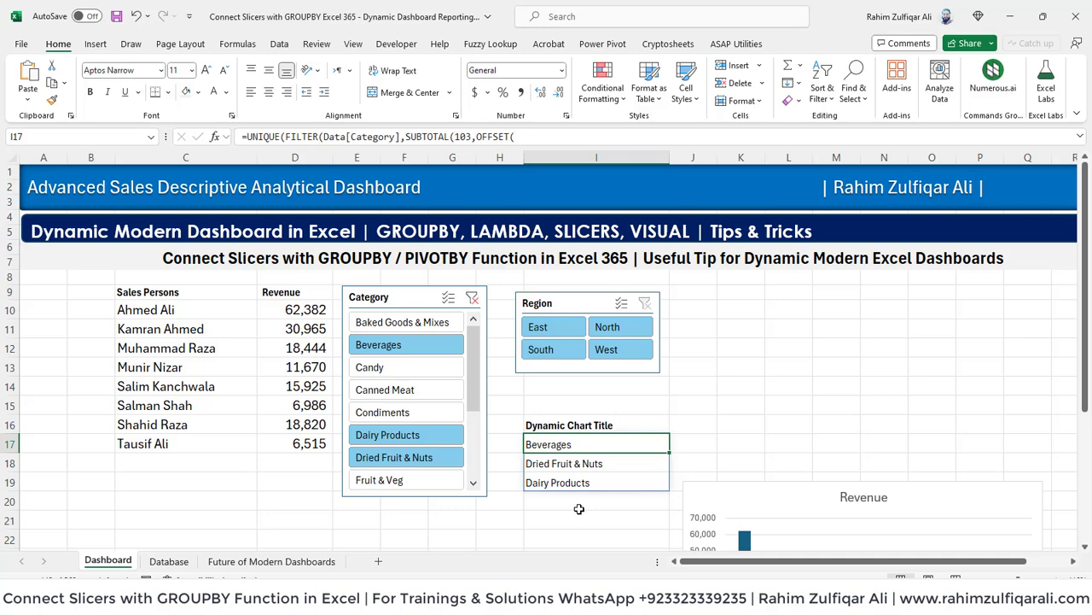
Wrap the I17 formula in TEXTJOIN with ", " as the delimiter and TRUE for ignoring empty cells.
{"action": "key", "text": "F2"}
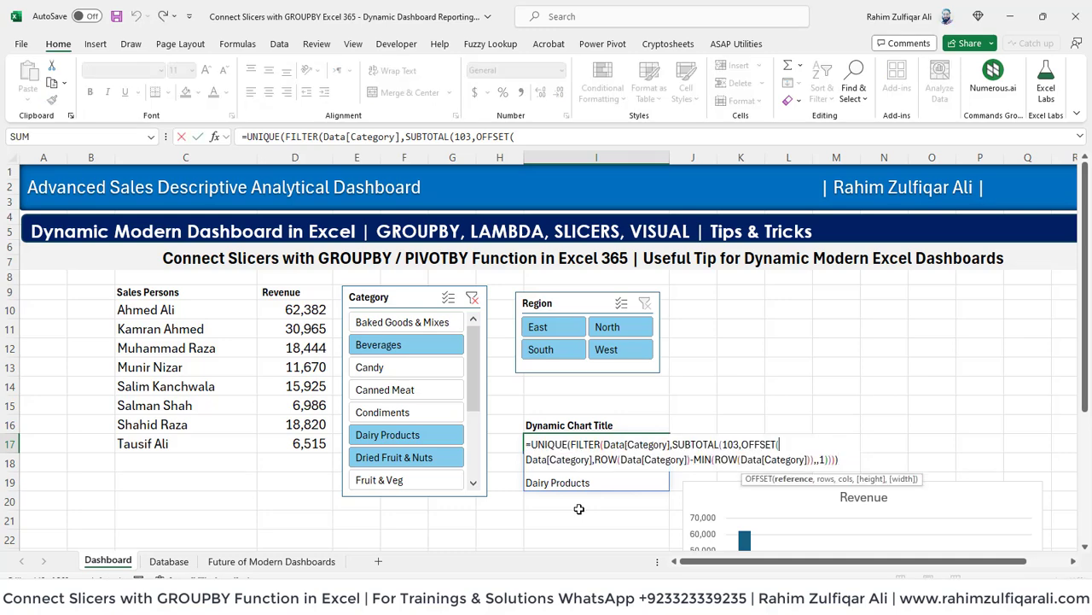
{"action": "key", "text": "Home"}
{"action": "key", "text": "Right"}
{"action": "type", "text": "TEX"}
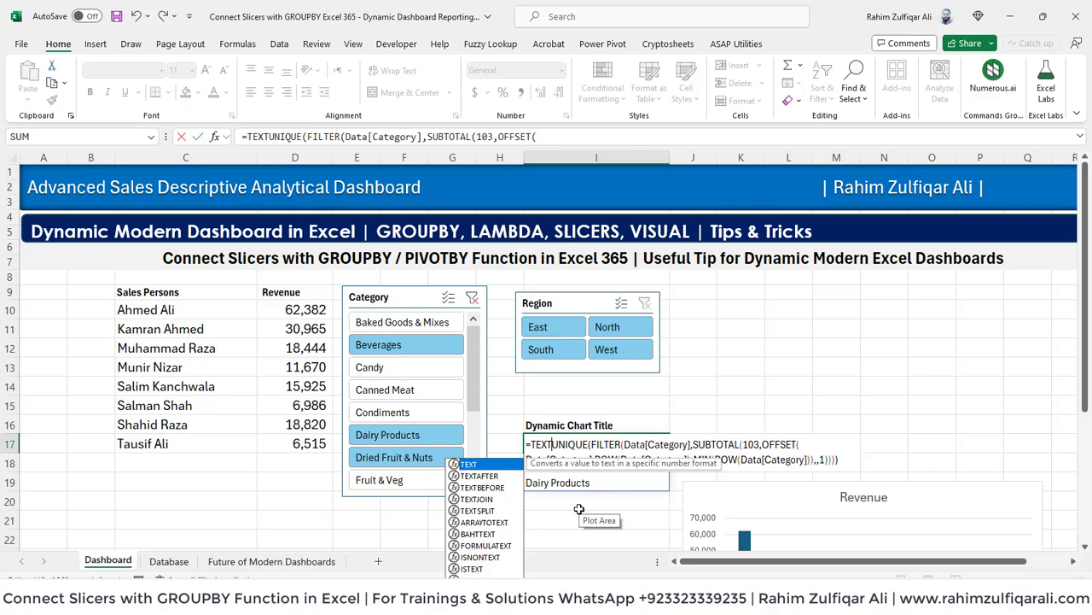
{"action": "key", "text": "BackSpace"}
{"action": "key", "text": "BackSpace"}
{"action": "key", "text": "BackSpace"}
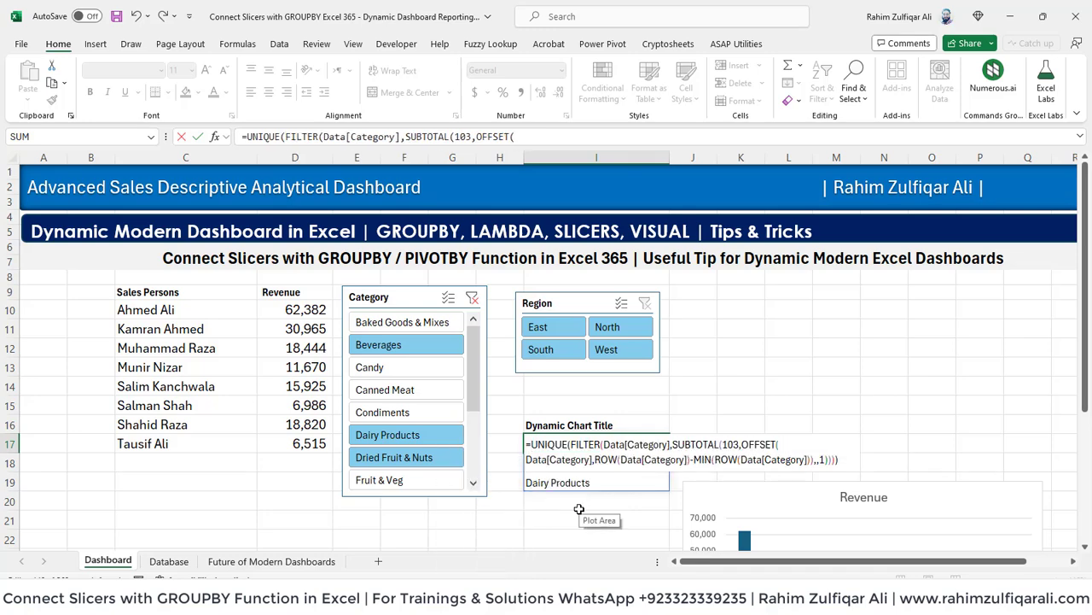
{"action": "type", "text": "TEXTJOIN(\", \",TRUE,"}
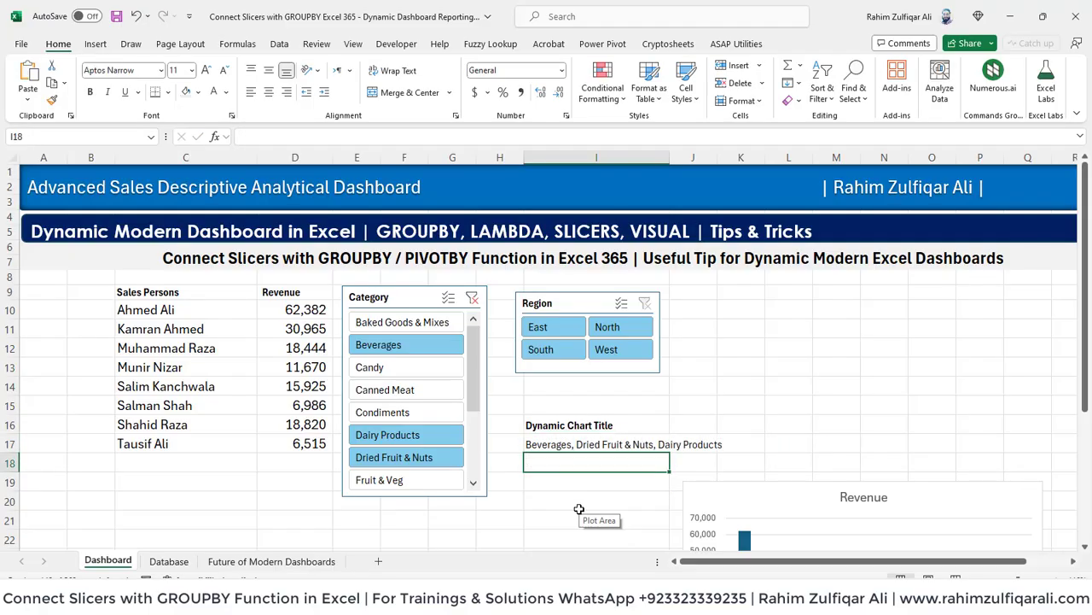
Move the revenue chart up beside the Region slicer and collapse the ribbon.
{"action": "left_click", "coordinate": [762, 483]}
{"action": "left_click_drag", "start_coordinate": [762, 484], "coordinate": [764, 298]}
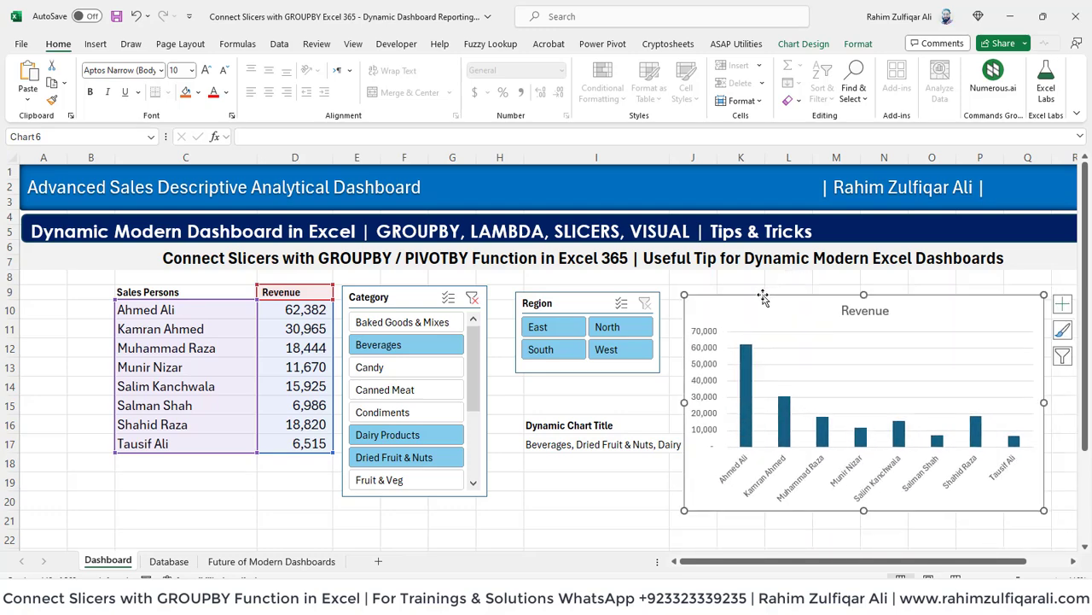
{"action": "double_click", "coordinate": [58, 43]}
Prefix the TEXTJOIN formula in I17 with the text "Revenue based on Category: " joined by an ampersand.
{"action": "double_click", "coordinate": [534, 375]}
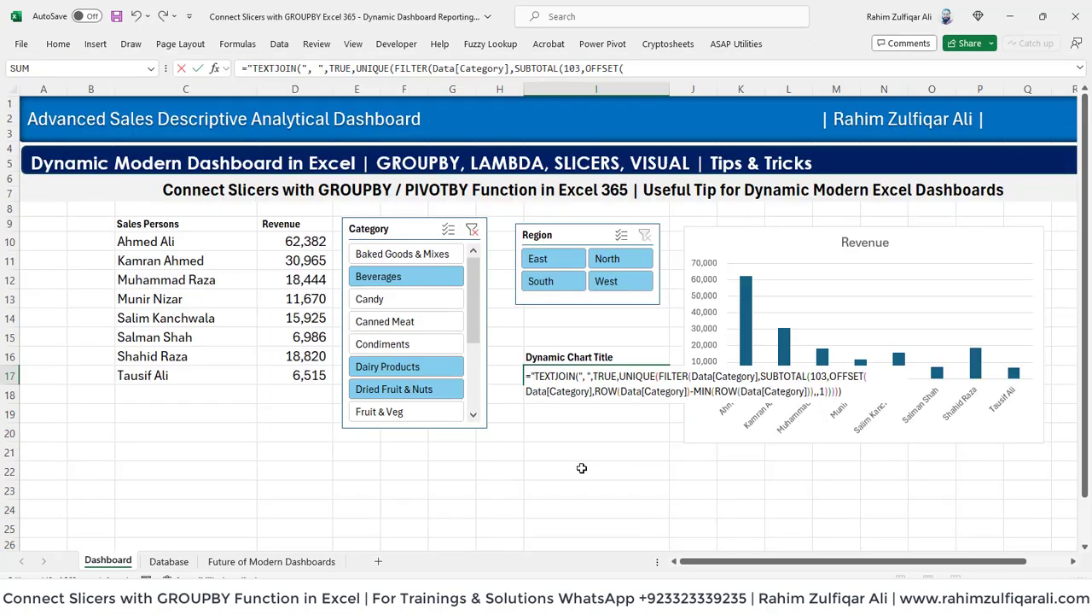
{"action": "type", "text": "Revenue"}
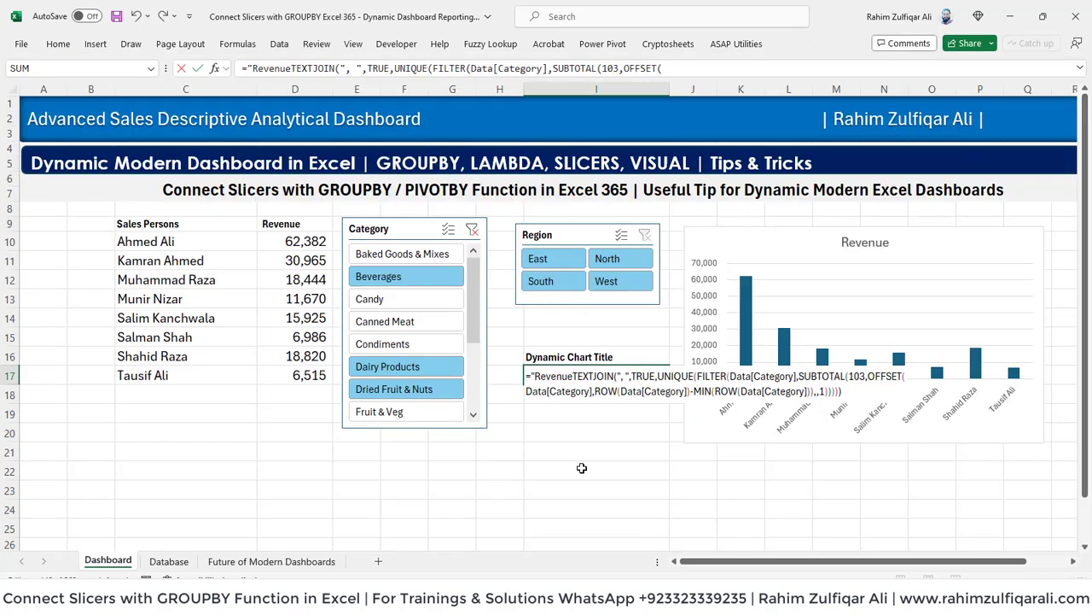
{"action": "type", "text": " based"}
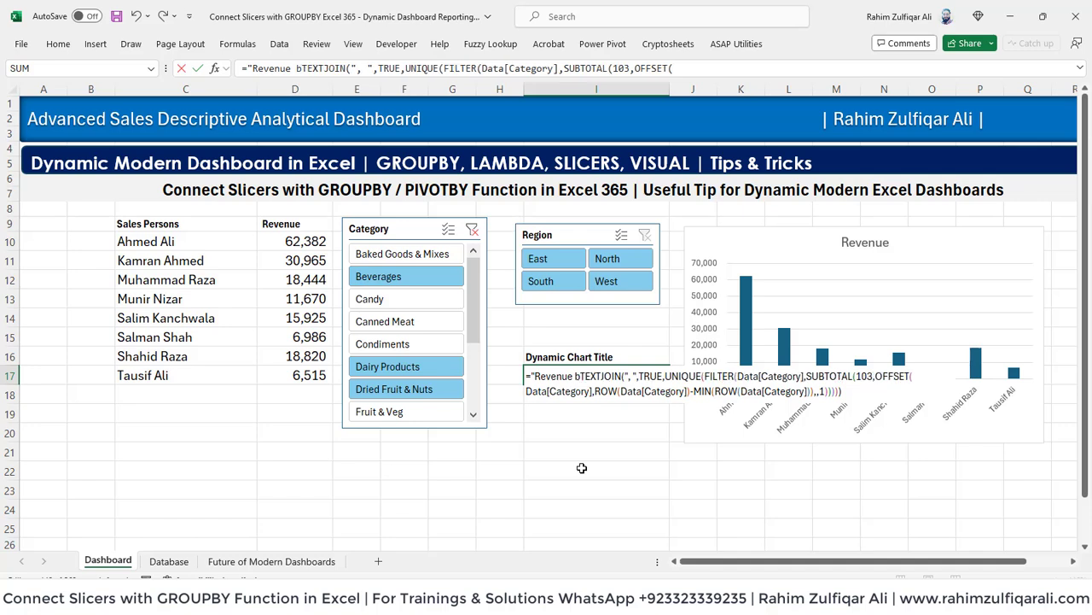
{"action": "type", "text": " on Cateo"}
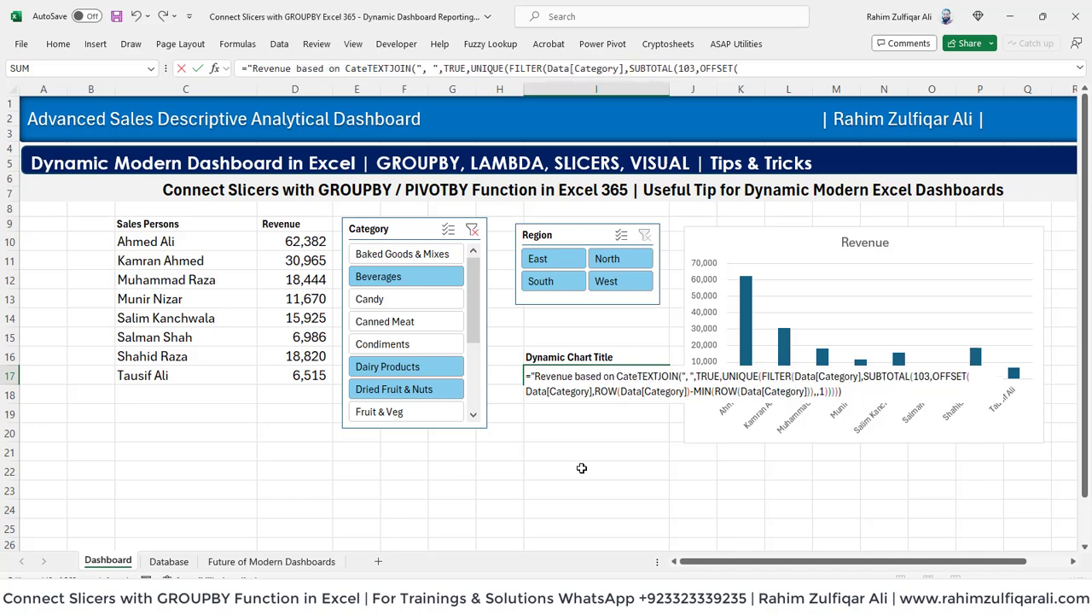
{"action": "key", "text": "BackSpace"}
{"action": "type", "text": "gory:"}
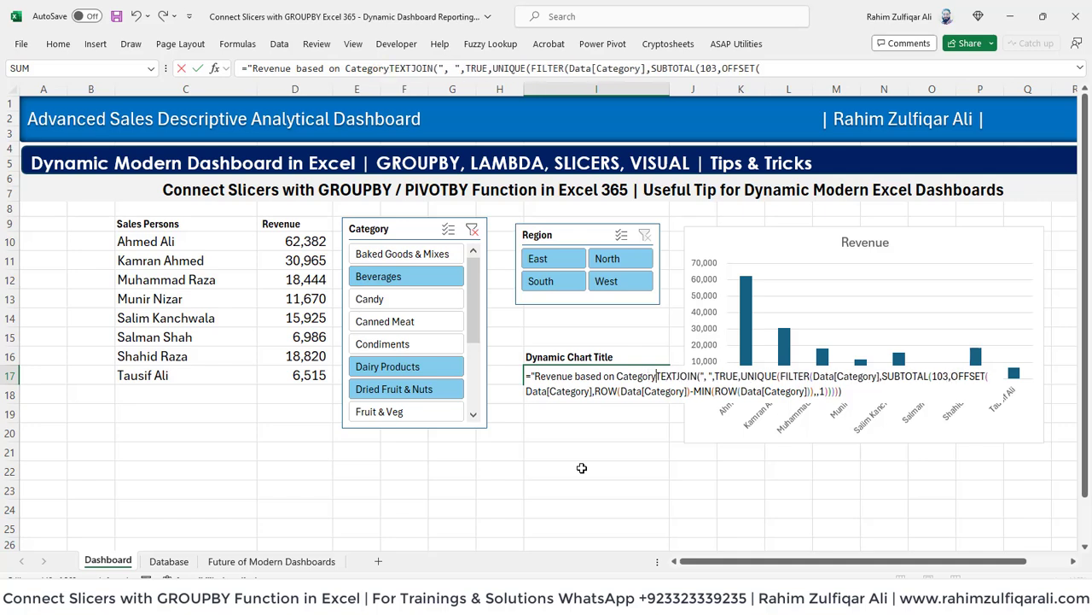
{"action": "type", "text": " \"&"}
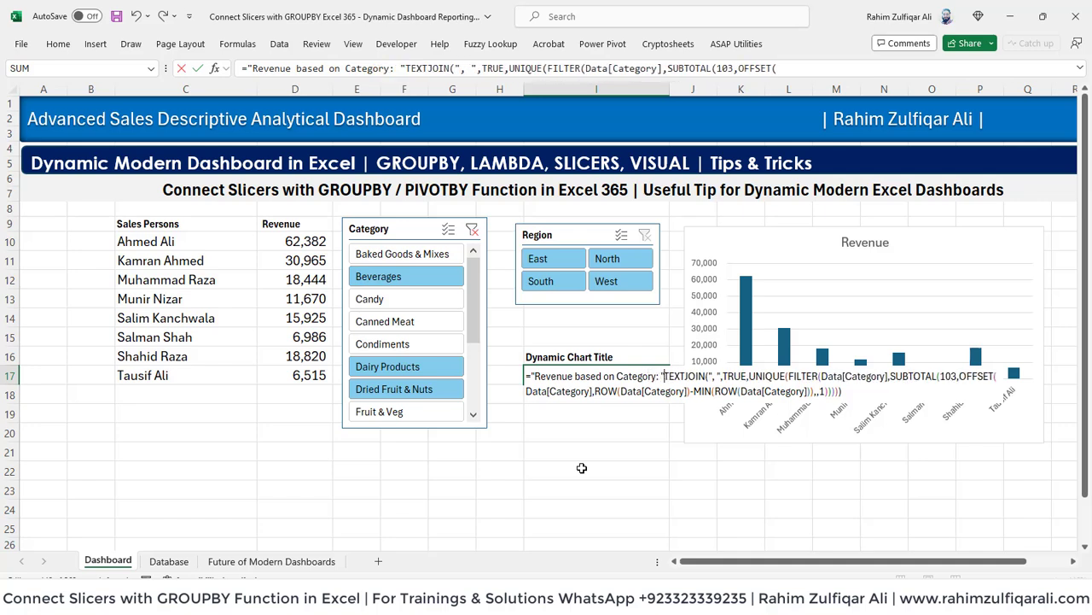
{"action": "key", "text": "Return"}
{"action": "key", "text": "Up"}
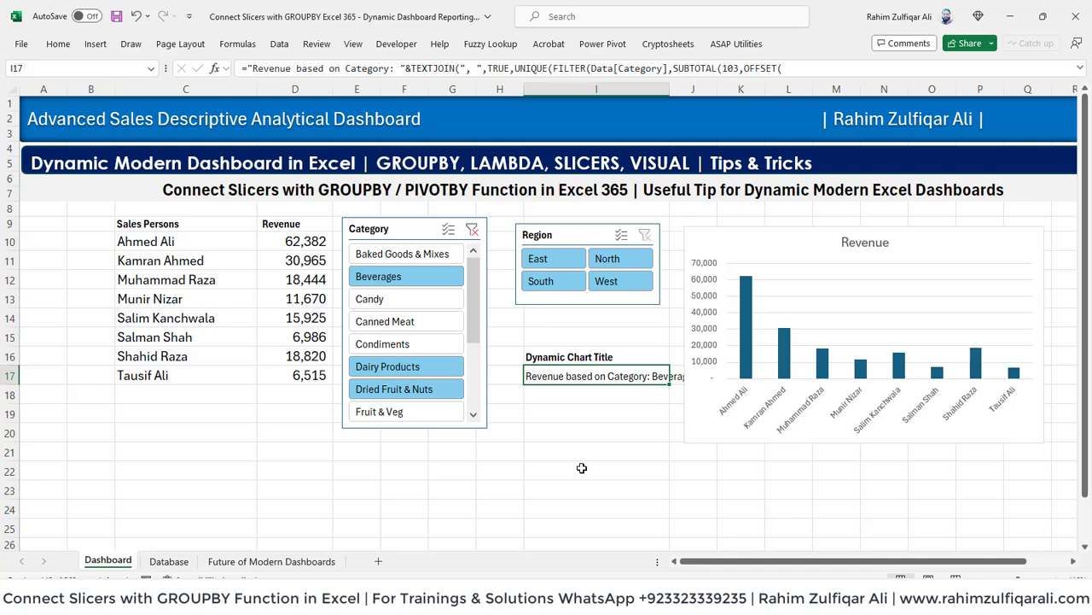
Link the column chart's title to cell I17 on the Dashboard sheet.
{"action": "left_click", "coordinate": [851, 242]}
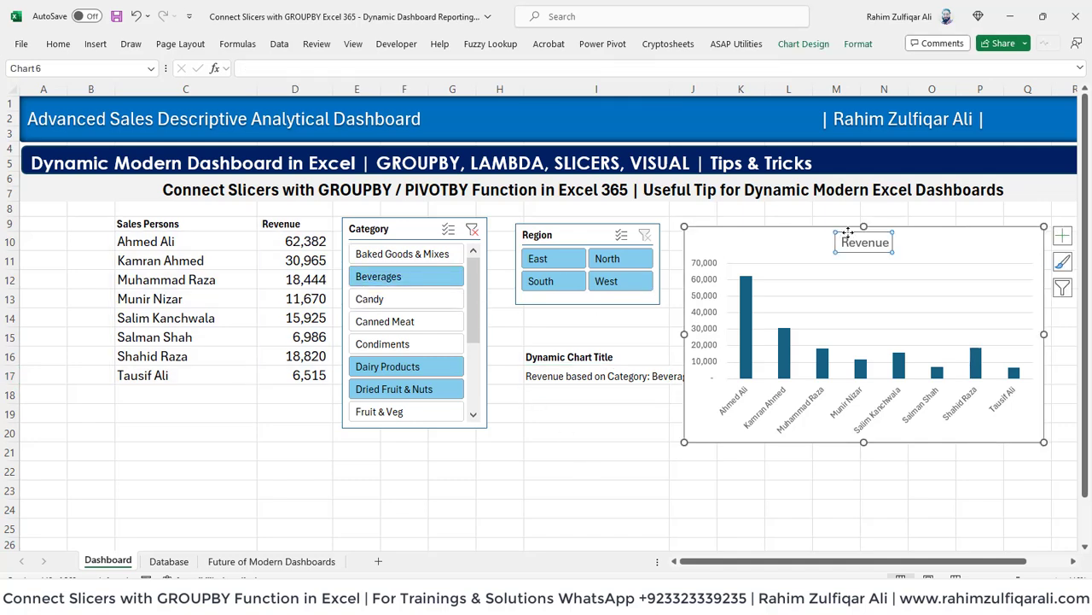
{"action": "left_click", "coordinate": [256, 68]}
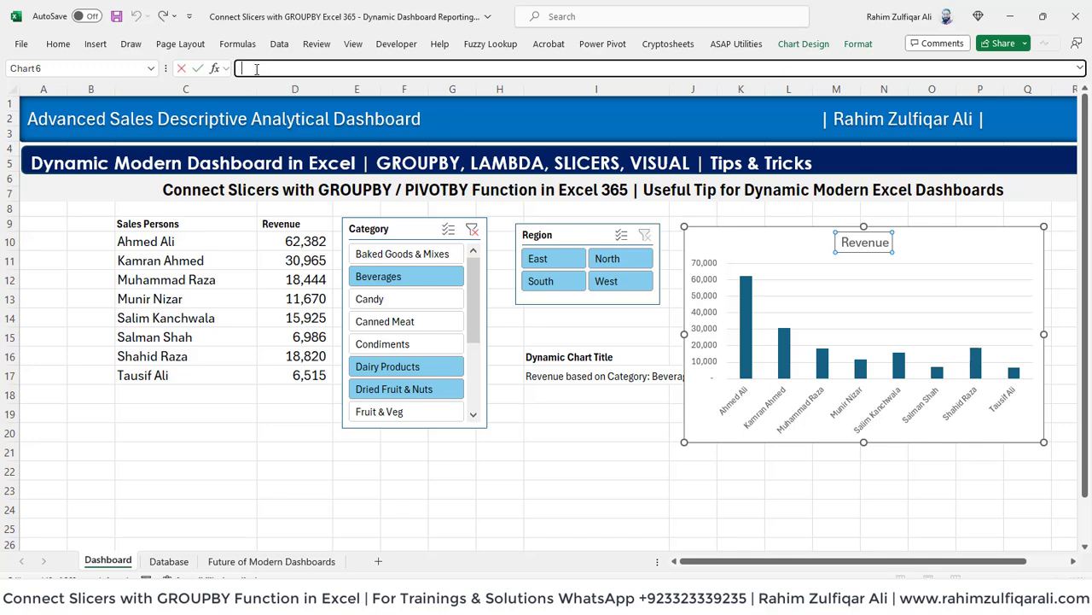
{"action": "type", "text": "="}
{"action": "left_click", "coordinate": [556, 374]}
{"action": "key", "text": "Return"}
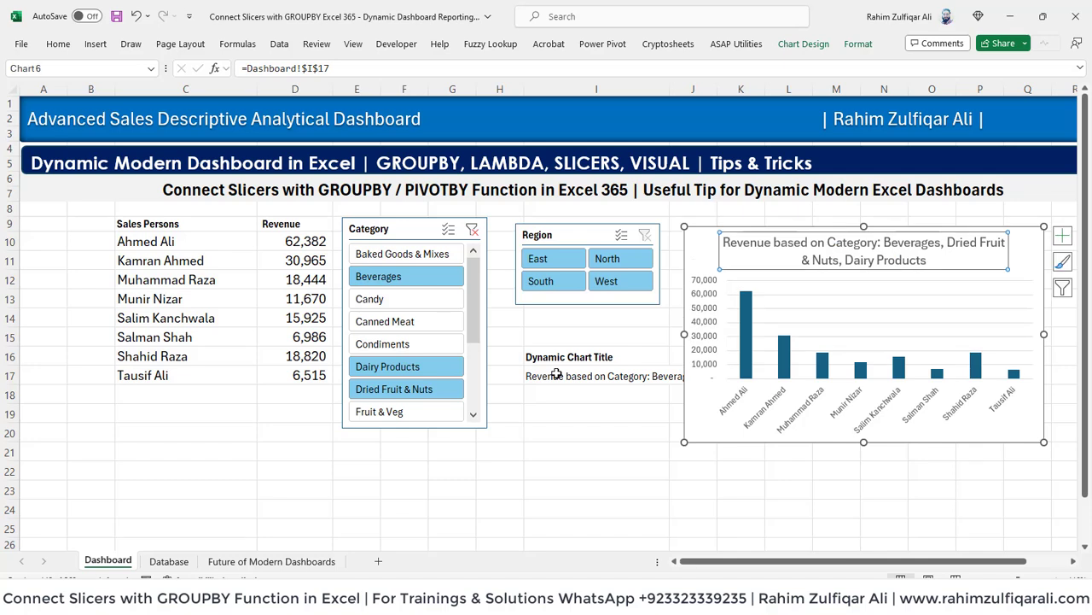
{"action": "left_click", "coordinate": [565, 438]}
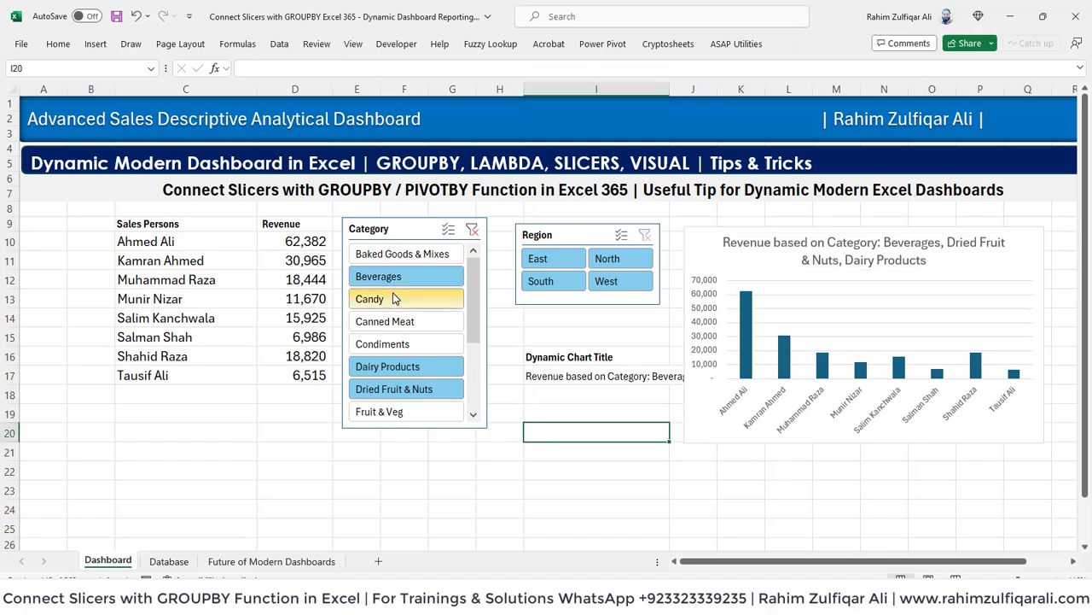
Check the linked chart title by filtering the Category slicer to Candy, Dairy Products, and Dried Fruit & Nuts in turn.
{"action": "left_click", "coordinate": [395, 301]}
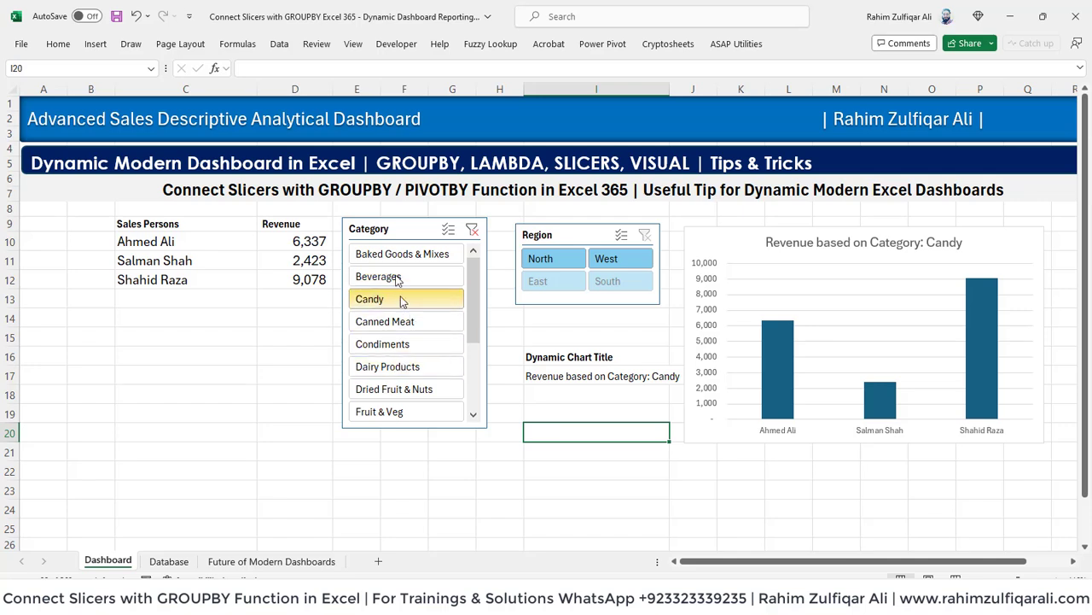
{"action": "left_click", "coordinate": [583, 377]}
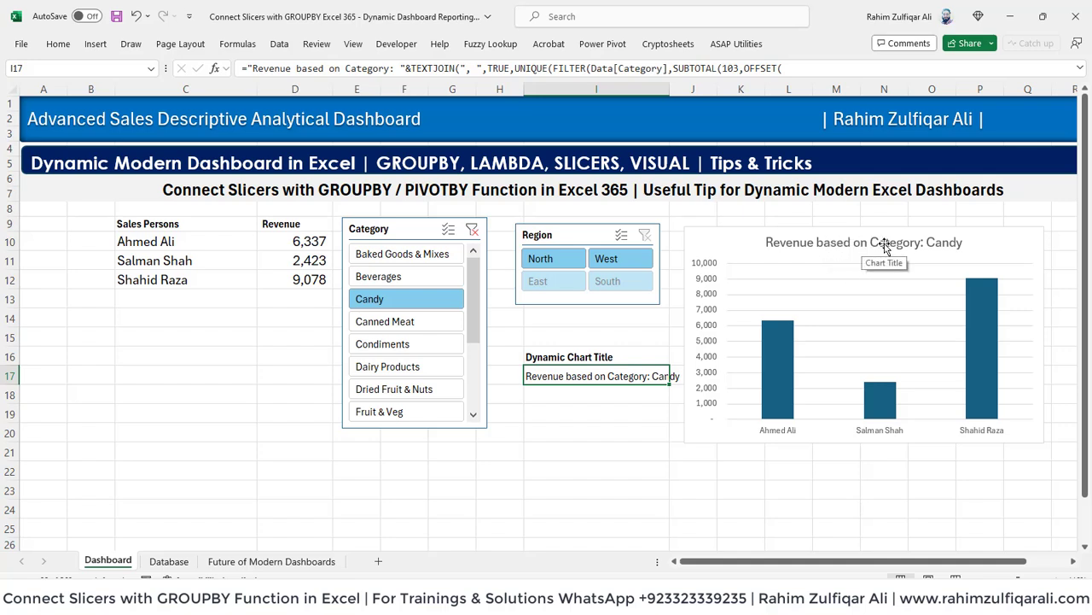
{"action": "left_click", "coordinate": [386, 369]}
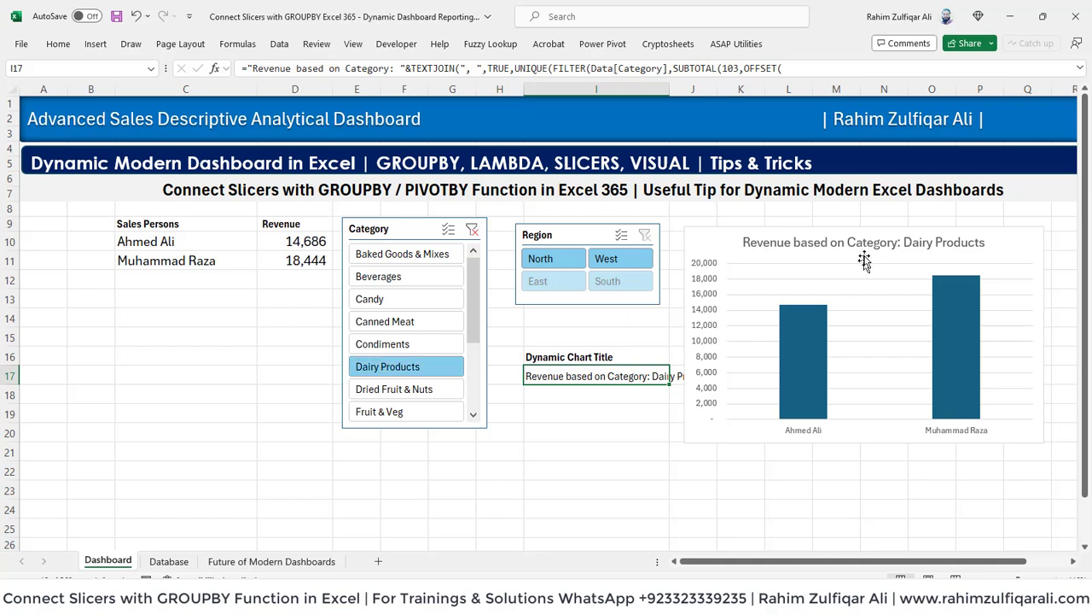
{"action": "left_click", "coordinate": [410, 388]}
Delete the horizontal gridlines and the vertical value axis from the revenue chart.
{"action": "left_click", "coordinate": [762, 350]}
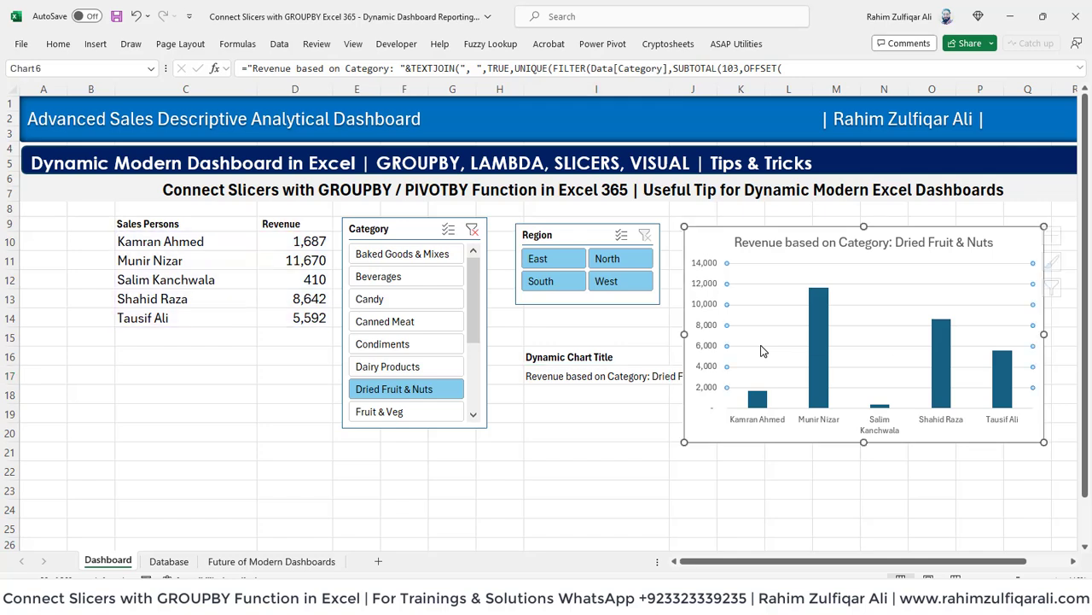
{"action": "left_click", "coordinate": [707, 337]}
{"action": "key", "text": "Delete"}
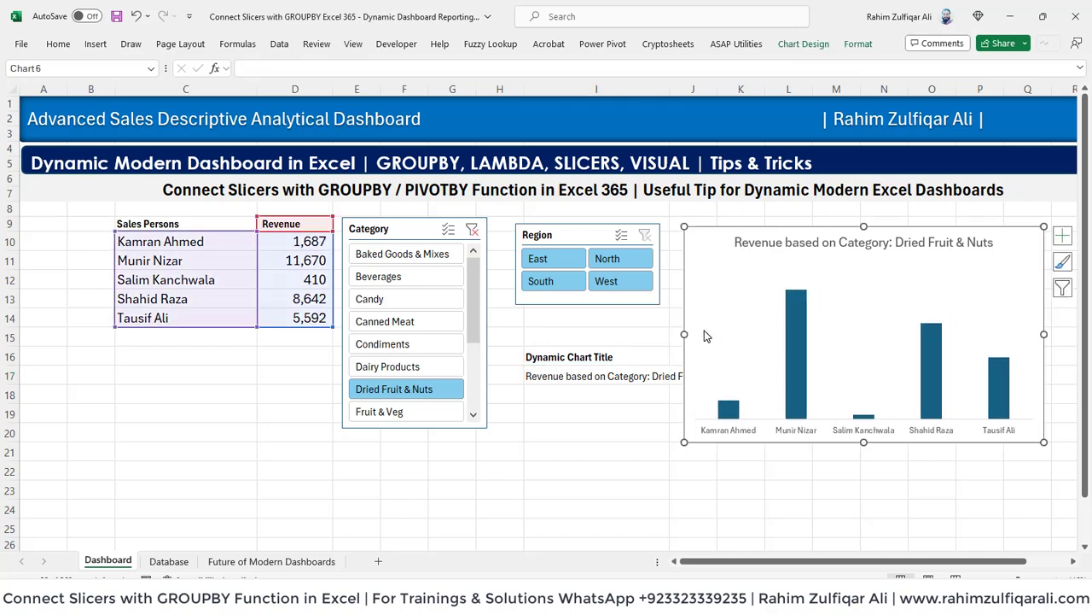
Add data labels to the Revenue series in the column chart.
{"action": "right_click", "coordinate": [793, 340]}
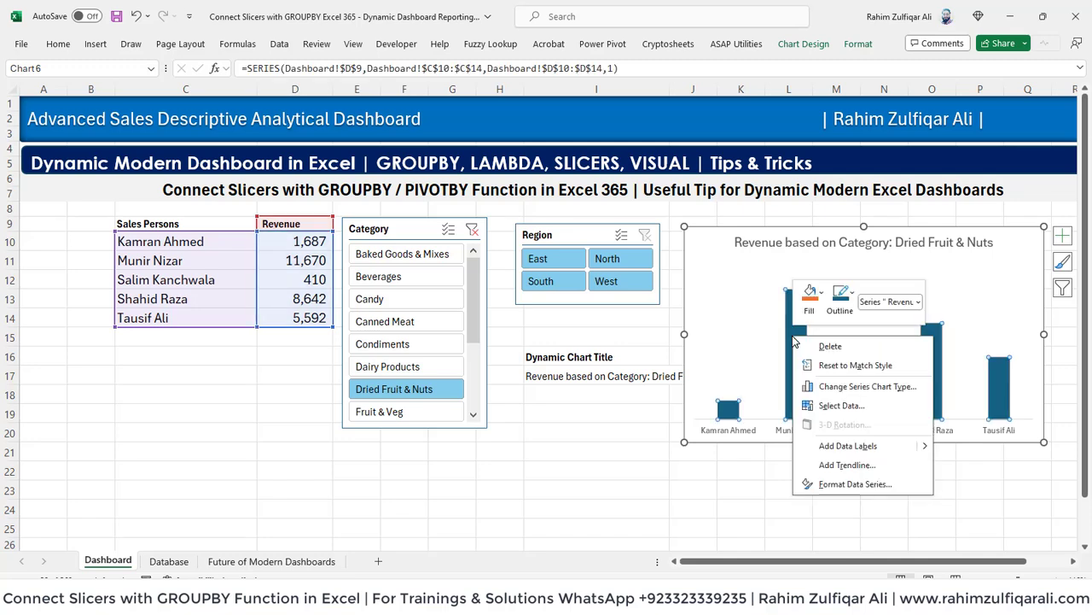
{"action": "left_click", "coordinate": [828, 448]}
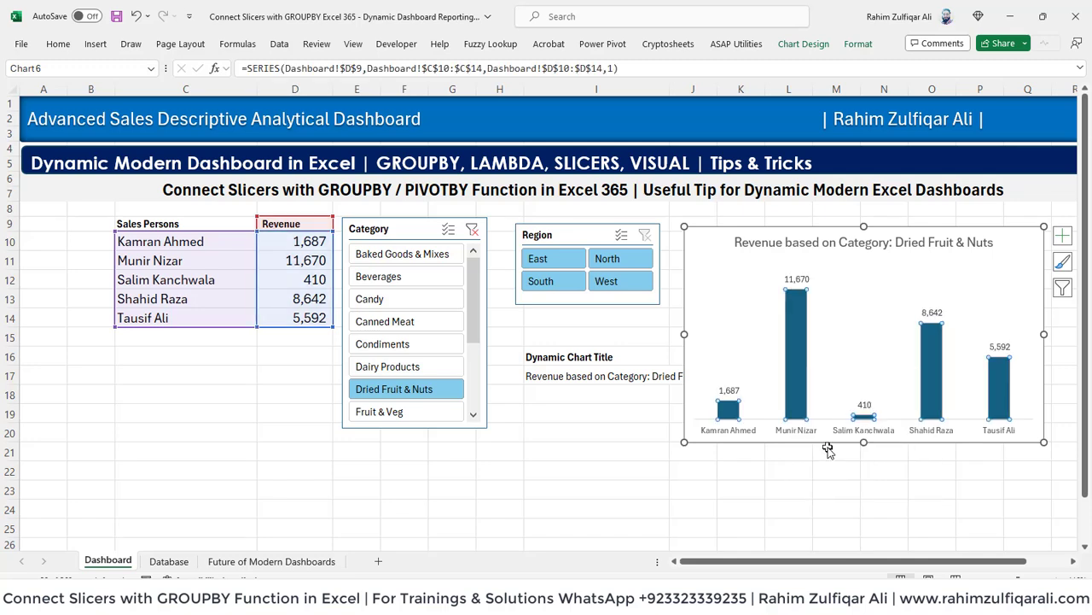
{"action": "left_click", "coordinate": [739, 488]}
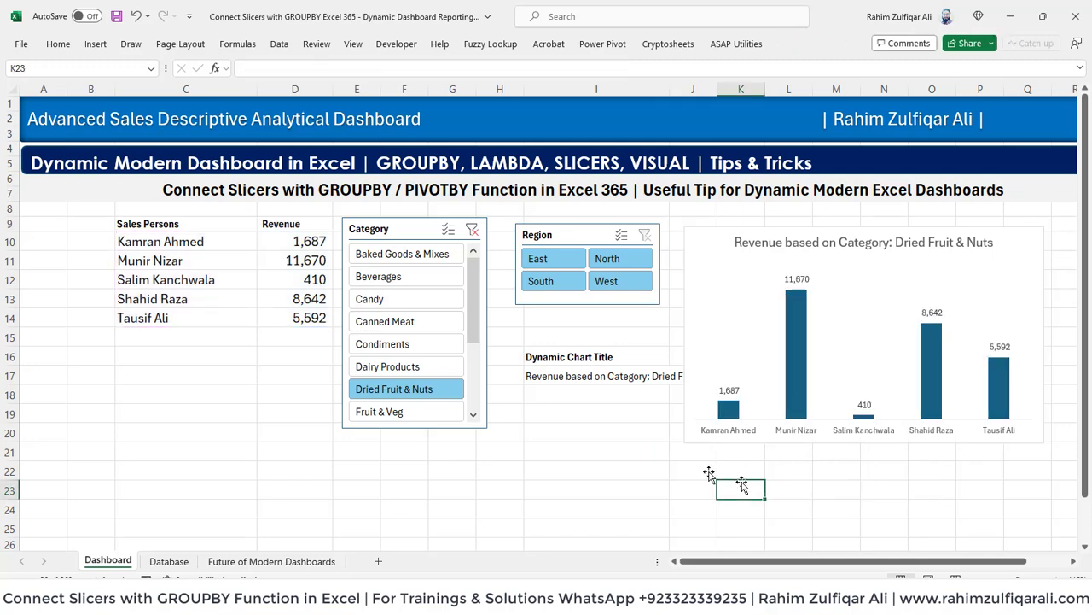
Check the chart's title and data labels by switching the Category slicer among Candy, Beverages, Baked Goods & Mixes and Dairy Products, ending on Dairy Products.
{"action": "left_click", "coordinate": [367, 298]}
{"action": "left_click", "coordinate": [399, 277]}
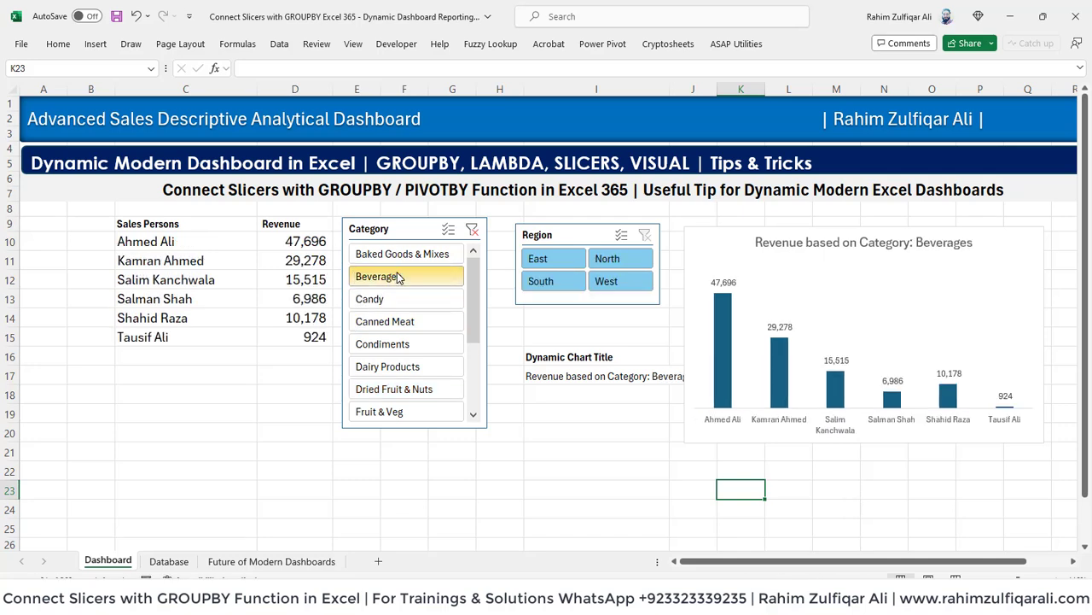
{"action": "left_click", "coordinate": [388, 366]}
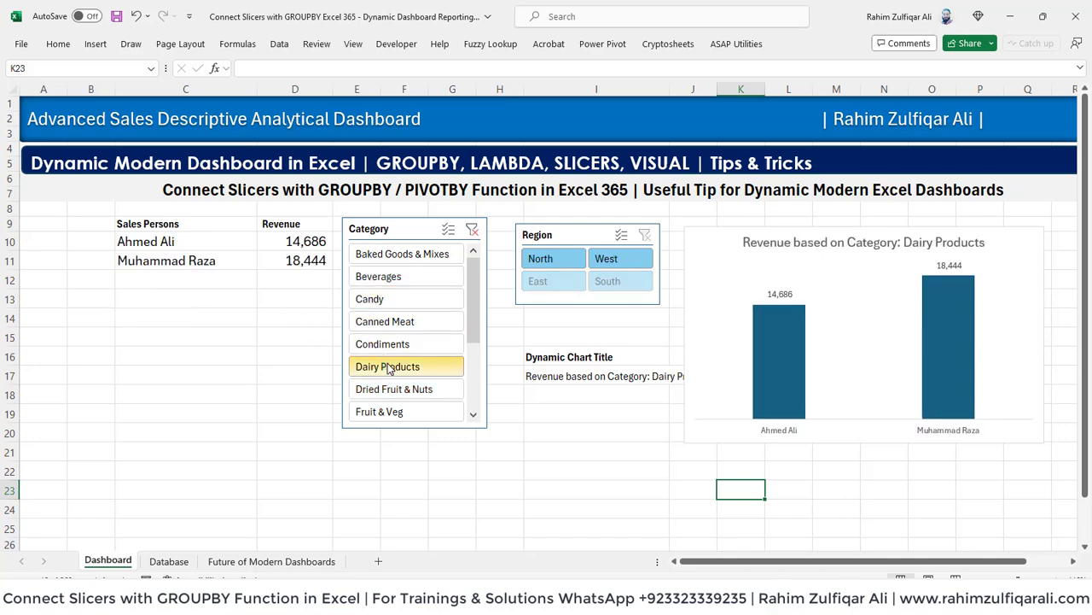
{"action": "left_click", "coordinate": [400, 298]}
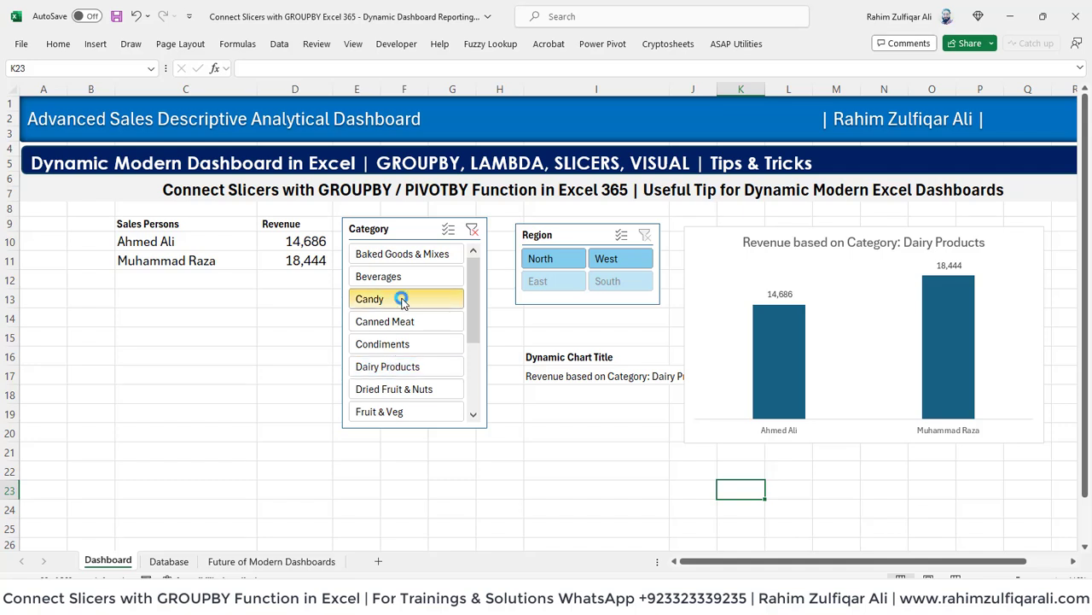
{"action": "left_click", "coordinate": [431, 255]}
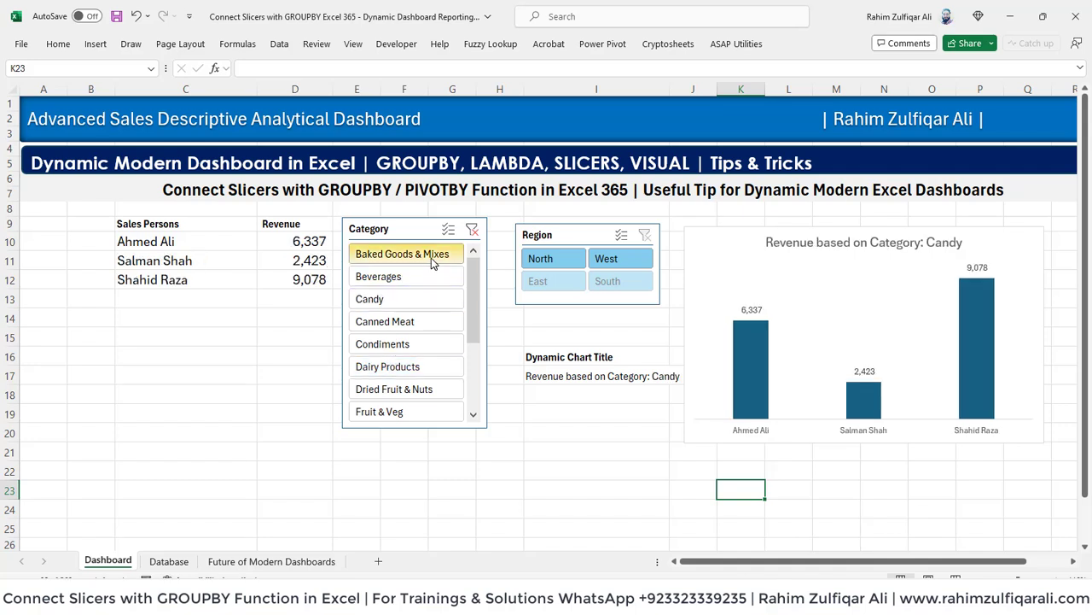
{"action": "left_click", "coordinate": [421, 296]}
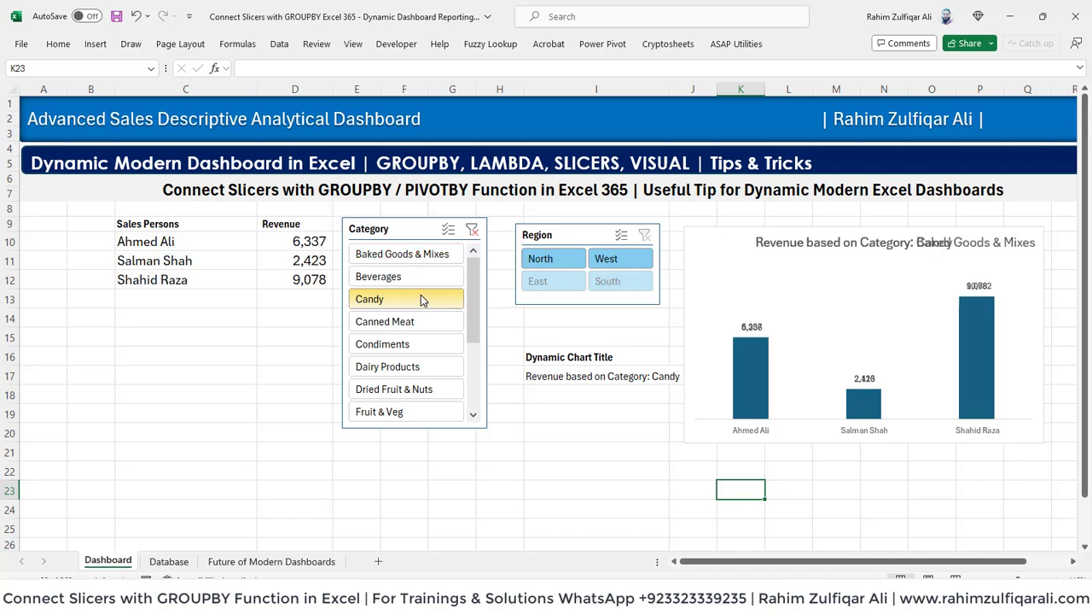
{"action": "left_click", "coordinate": [410, 364]}
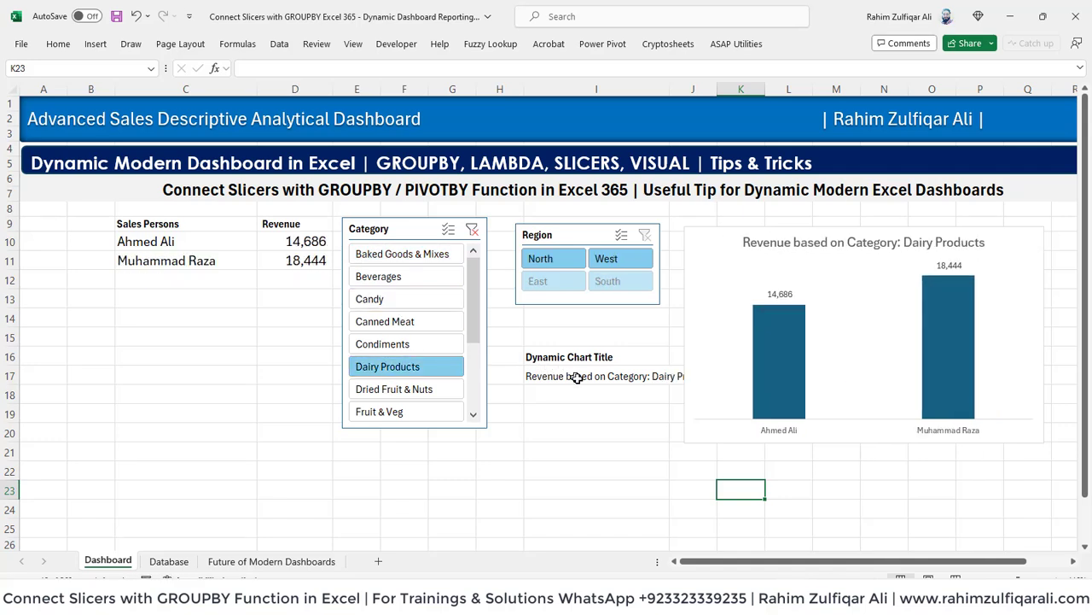
Inspect the TEXTJOIN formula behind the Dynamic Chart Title in I17 on the Dashboard without changing it.
{"action": "left_click", "coordinate": [578, 379]}
{"action": "key", "text": "F2"}
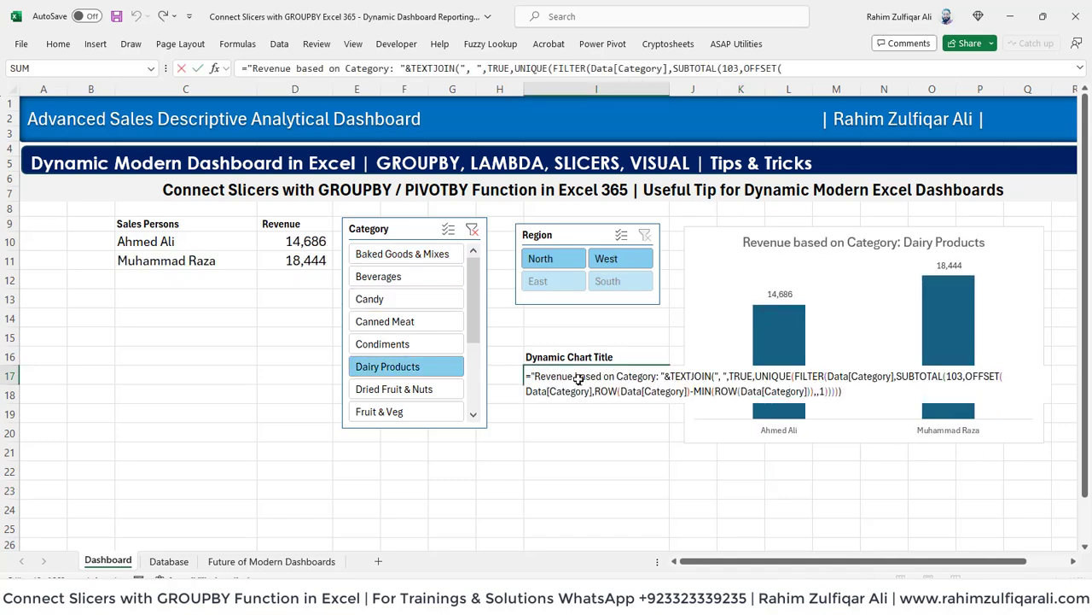
{"action": "key", "text": "Escape"}
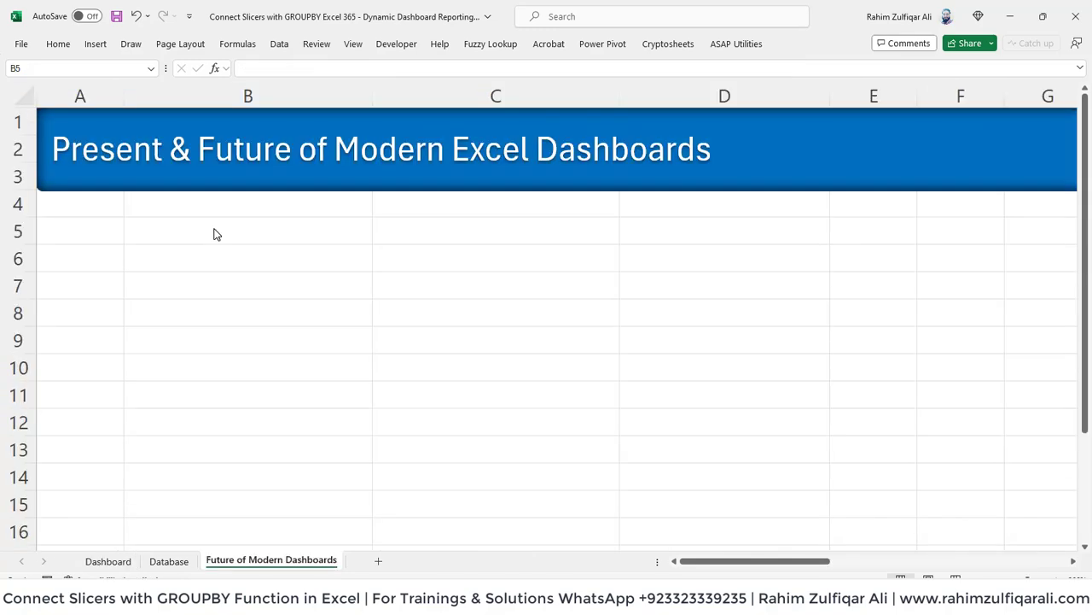
On the Future of Modern Dashboards sheet, enter "BI Tools" in B5 and "POWER BI" in B6.
{"action": "left_click", "coordinate": [213, 229]}
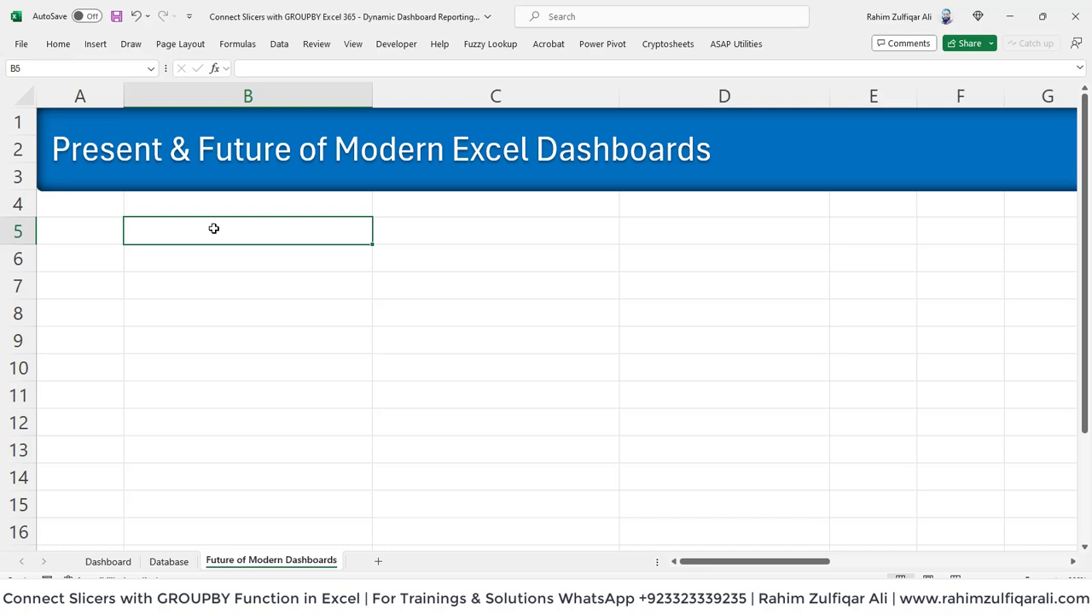
{"action": "type", "text": "BI Tools"}
{"action": "key", "text": "Return"}
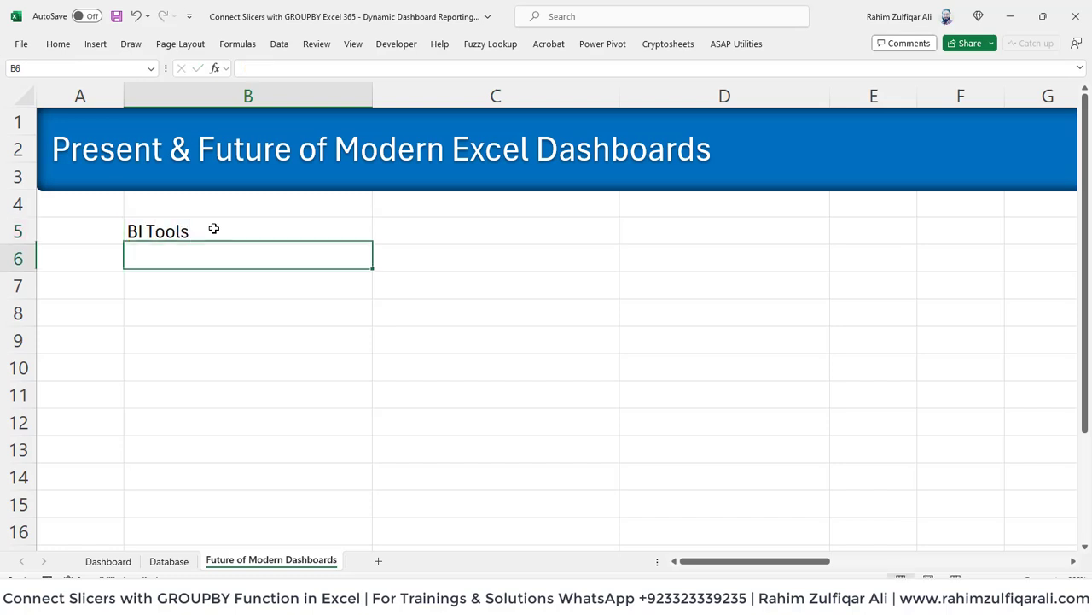
{"action": "type", "text": "POWER BI"}
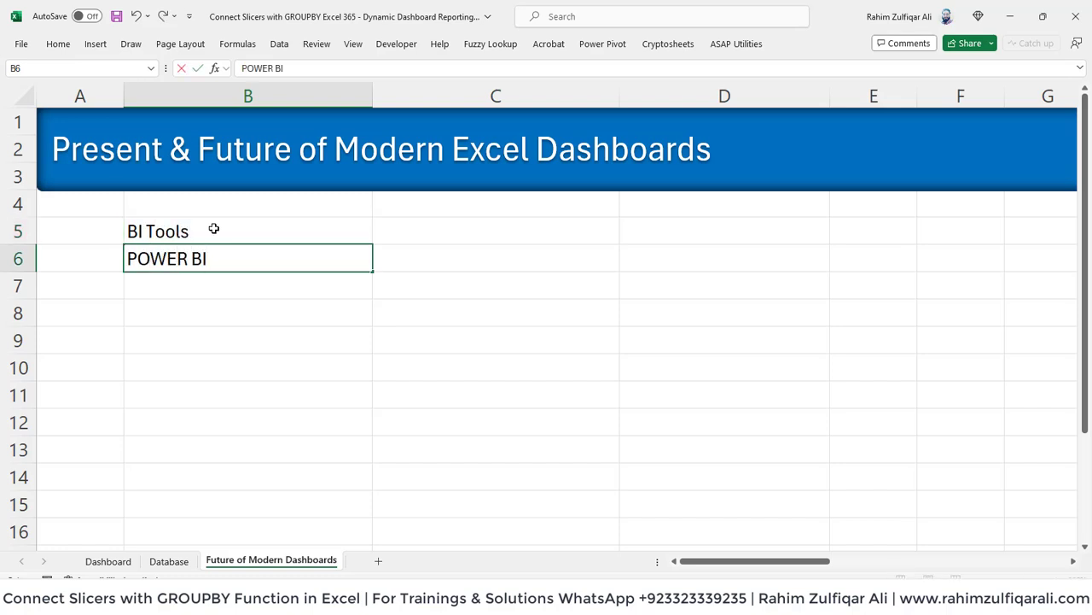
{"action": "key", "text": "Return"}
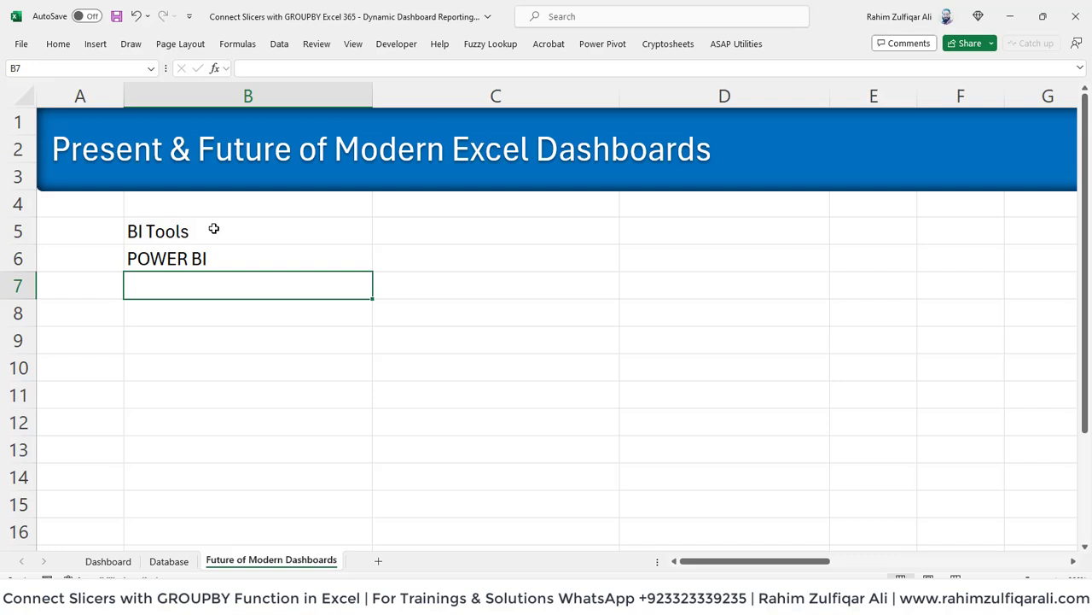
{"action": "key", "text": "Up"}
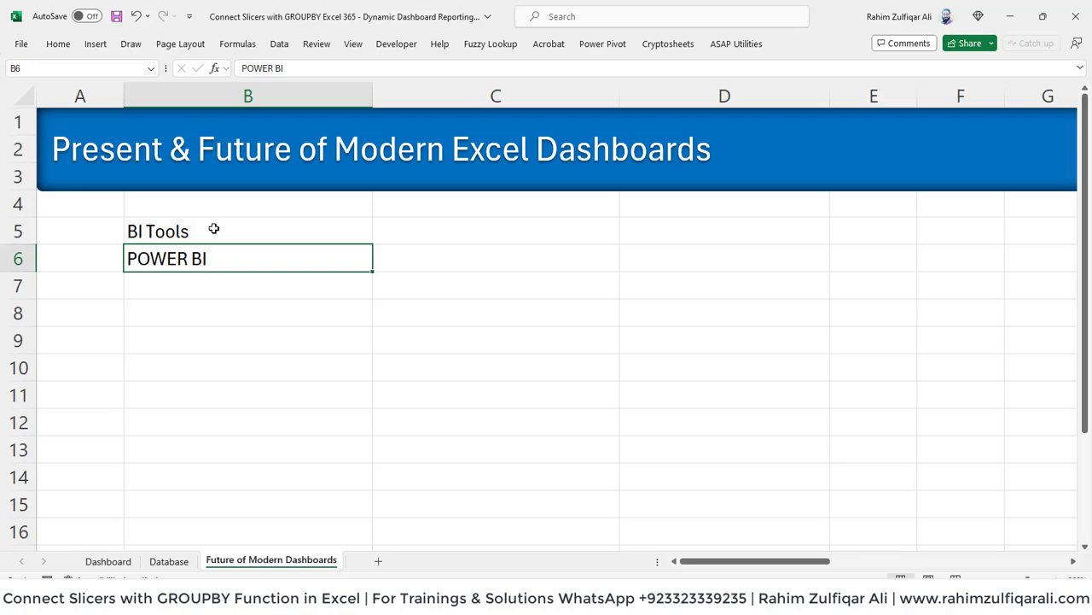
{"action": "left_click", "coordinate": [214, 229]}
{"action": "key", "text": "Right"}
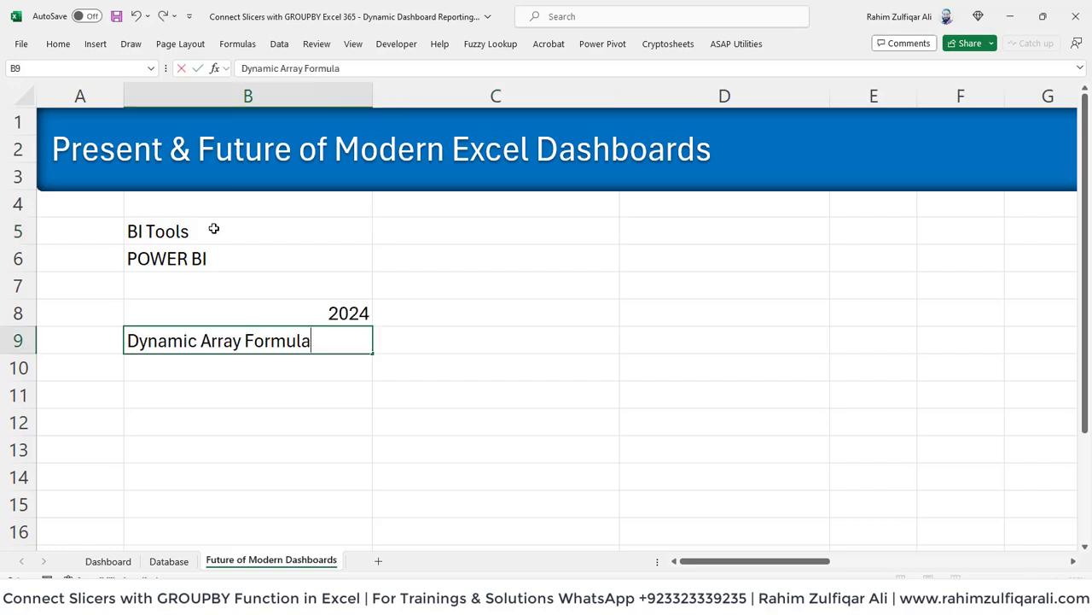
Complete the list under 2024 with "Dynamic Array Formulas" in B9, "PYTHON" in B10 and "Power Query" in B11.
{"action": "type", "text": "s"}
{"action": "key", "text": "Return"}
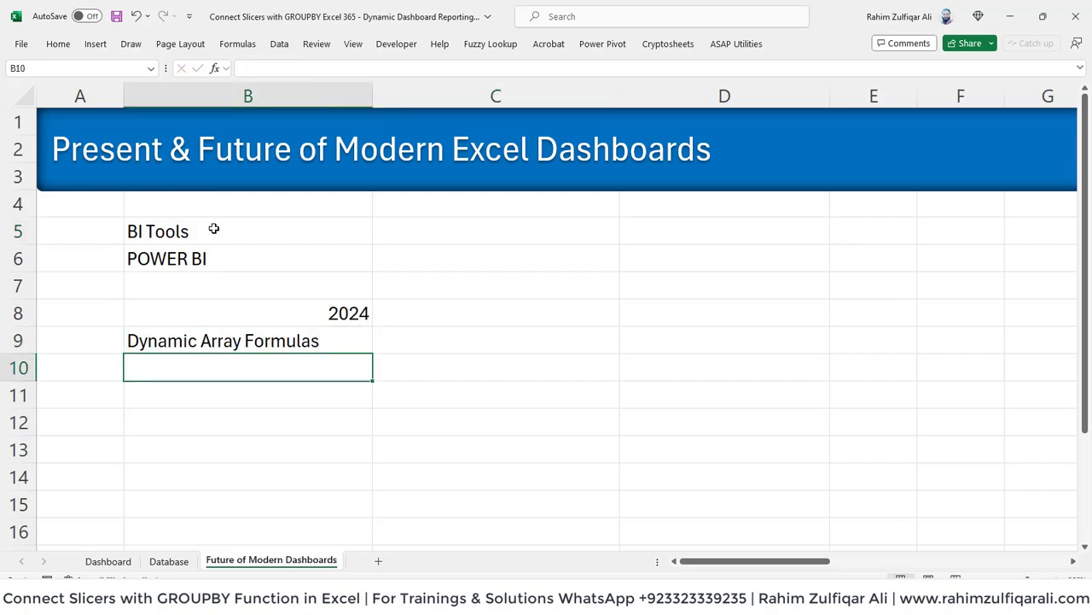
{"action": "type", "text": "PYTHON"}
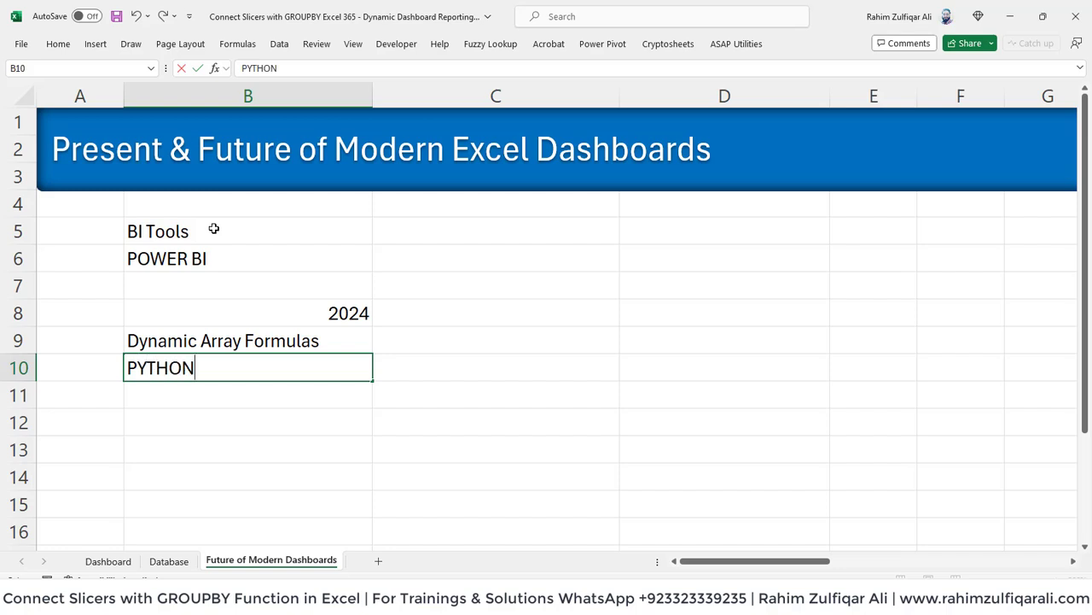
{"action": "key", "text": "Return"}
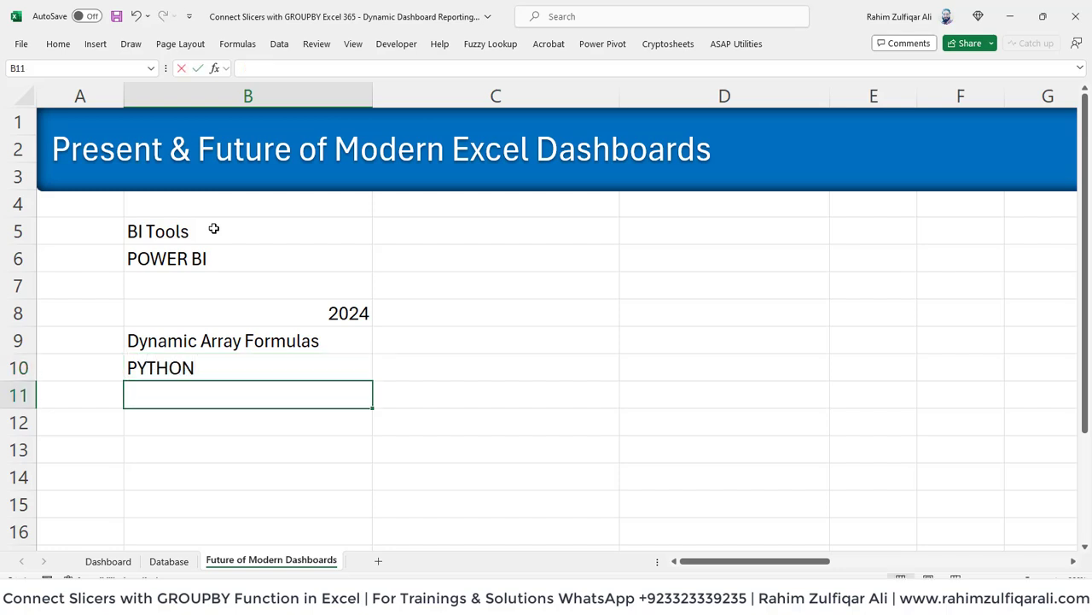
{"action": "type", "text": "Power Query"}
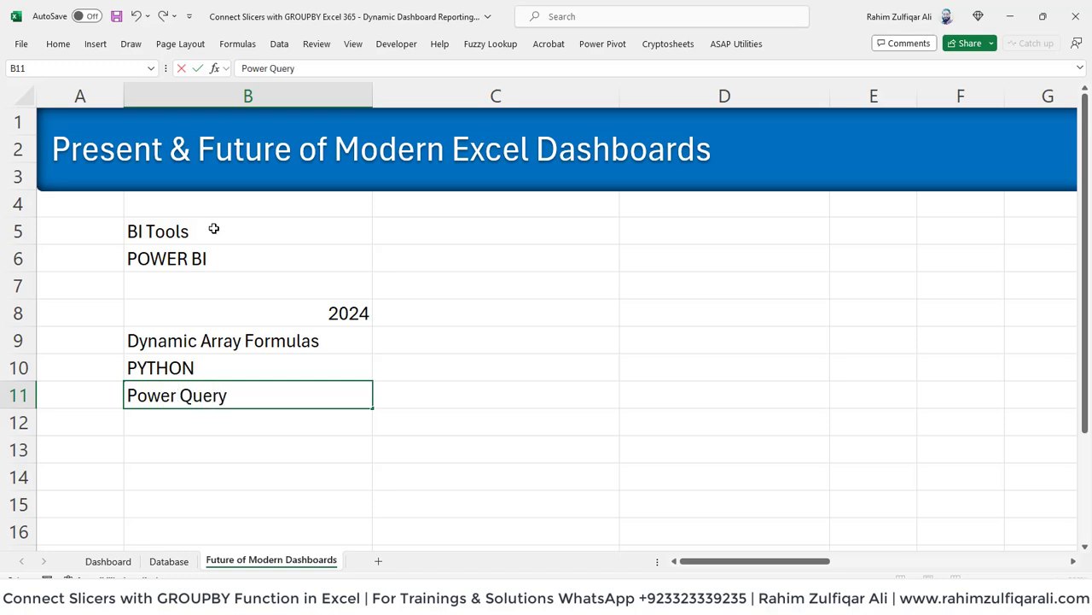
{"action": "key", "text": "Return"}
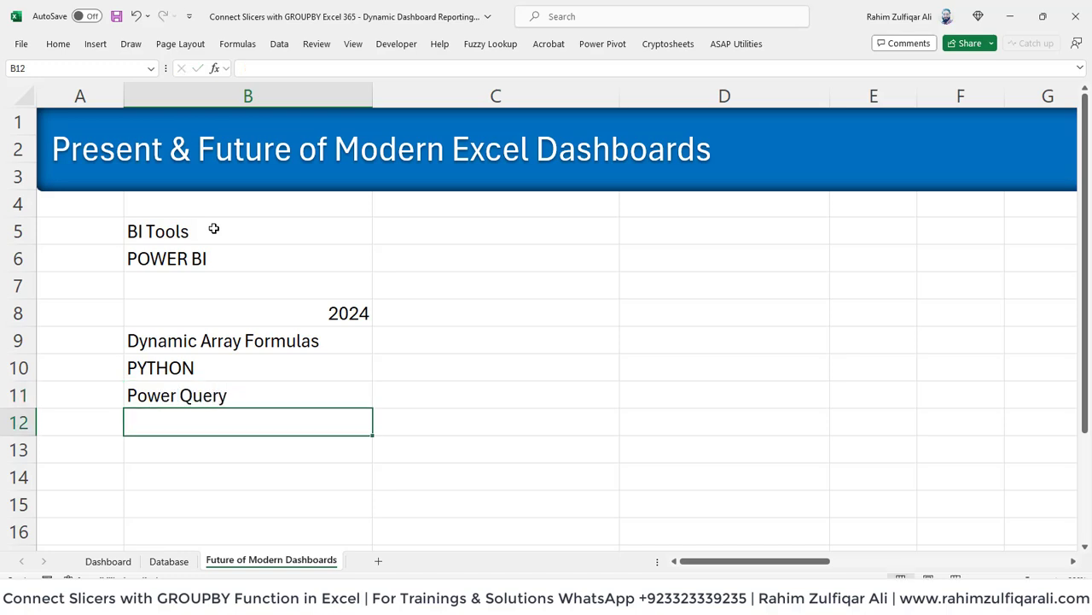
Enter the note "10 Million Rows Data" in C11 beside Power Query.
{"action": "key", "text": "Up"}
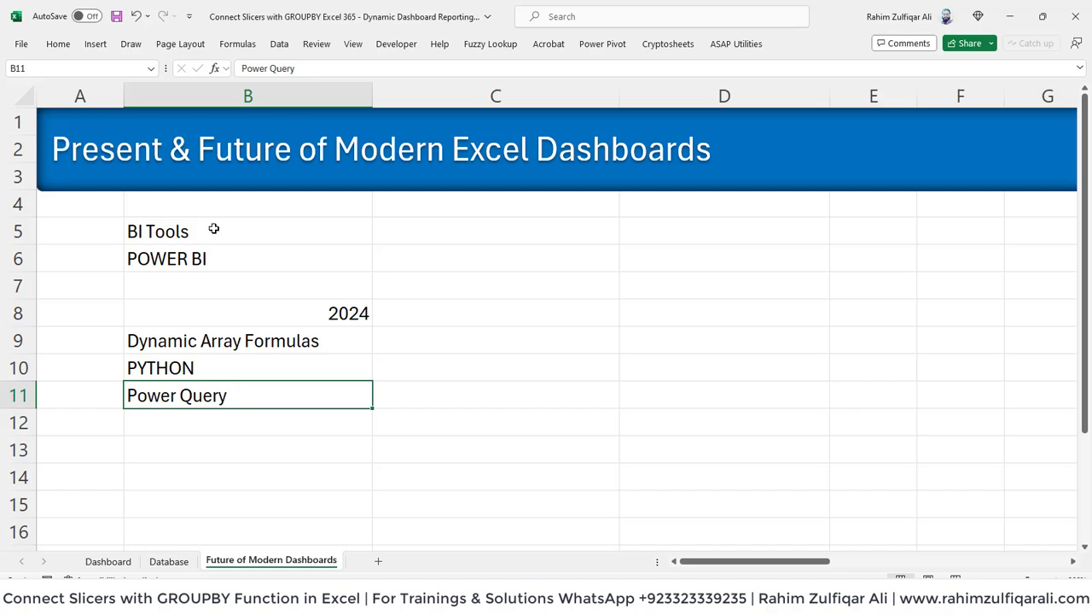
{"action": "key", "text": "Right"}
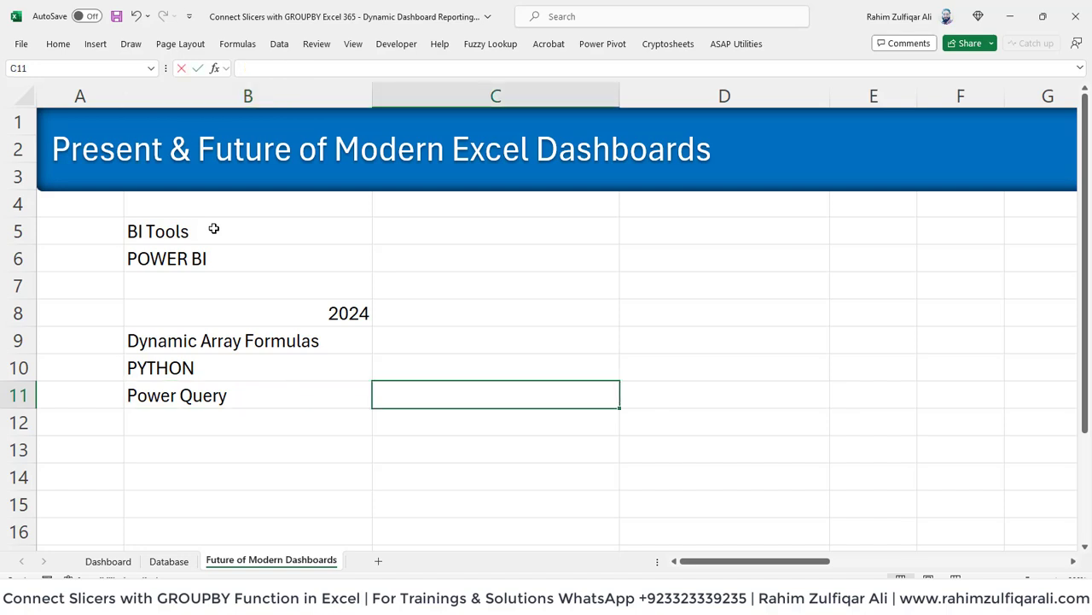
{"action": "type", "text": "10 Millio"}
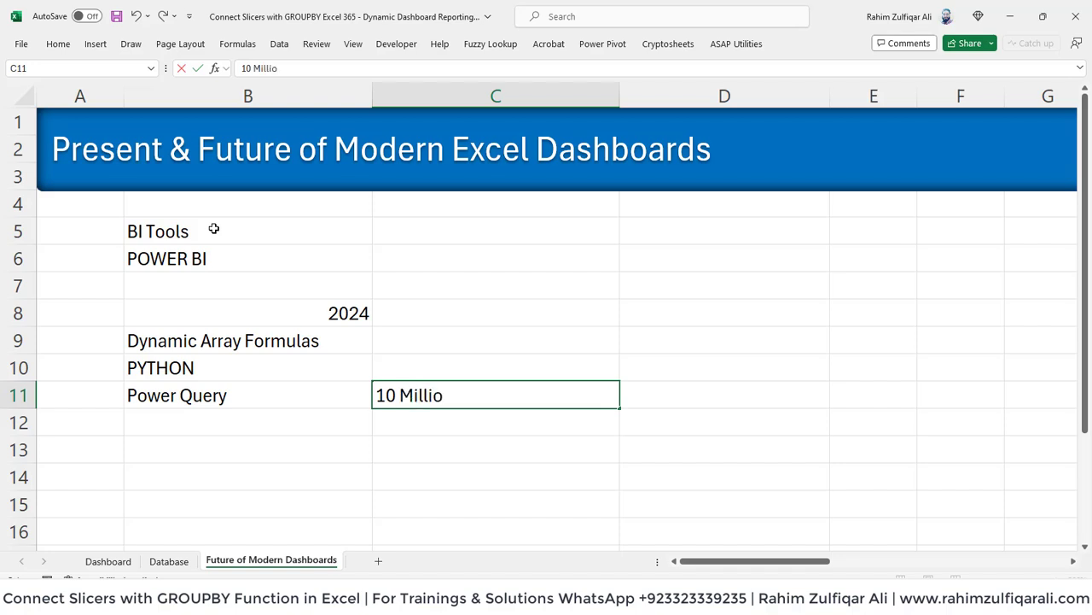
{"action": "type", "text": "n Rows Data"}
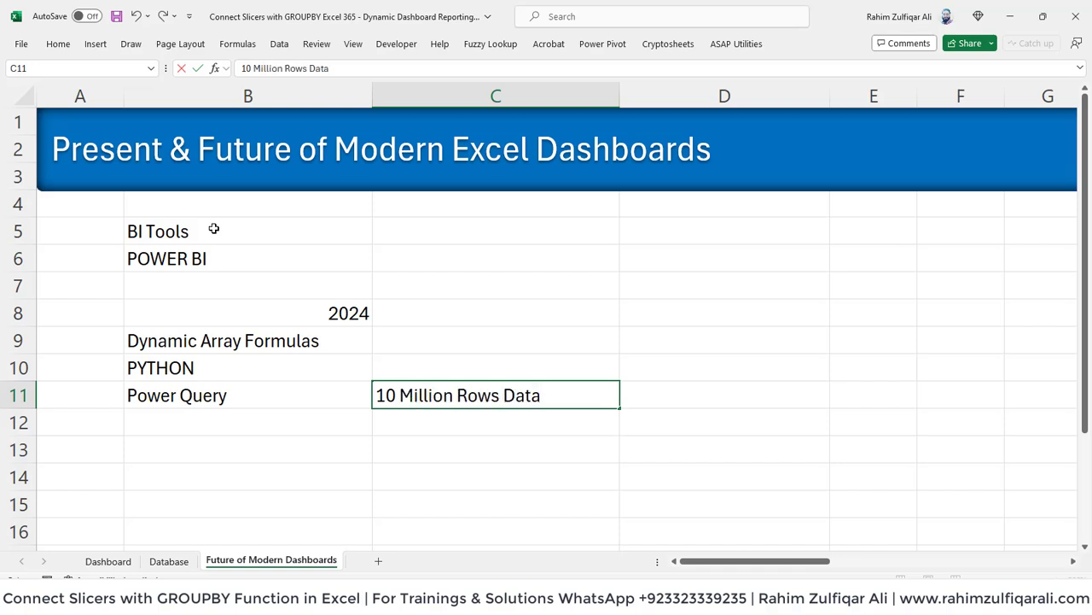
{"action": "key", "text": "Return"}
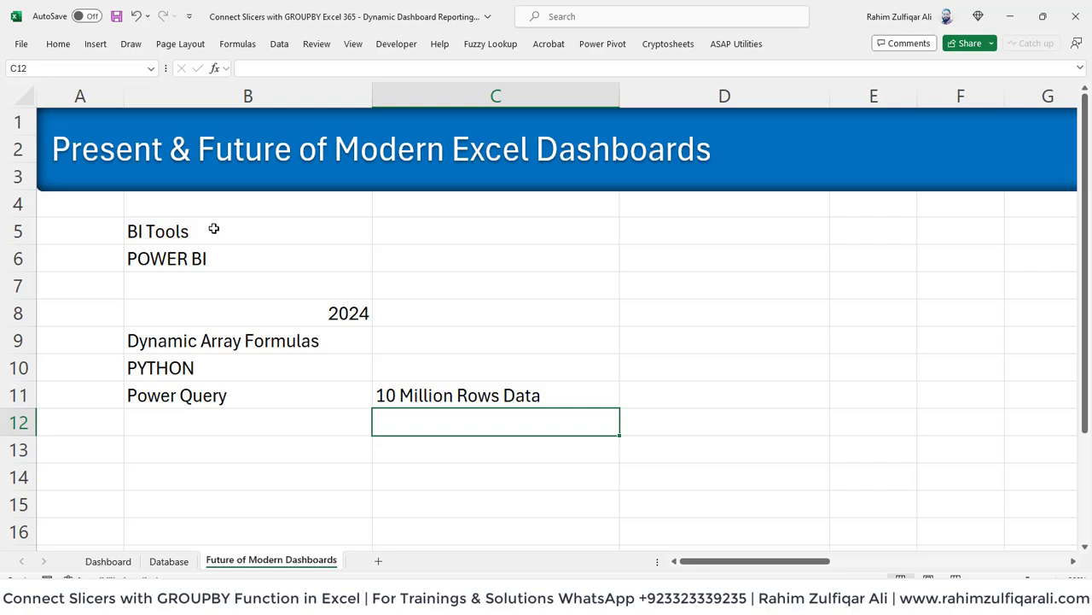
Add "DAX | Power Pivot" to the list in B12, below Power Query.
{"action": "key", "text": "Up"}
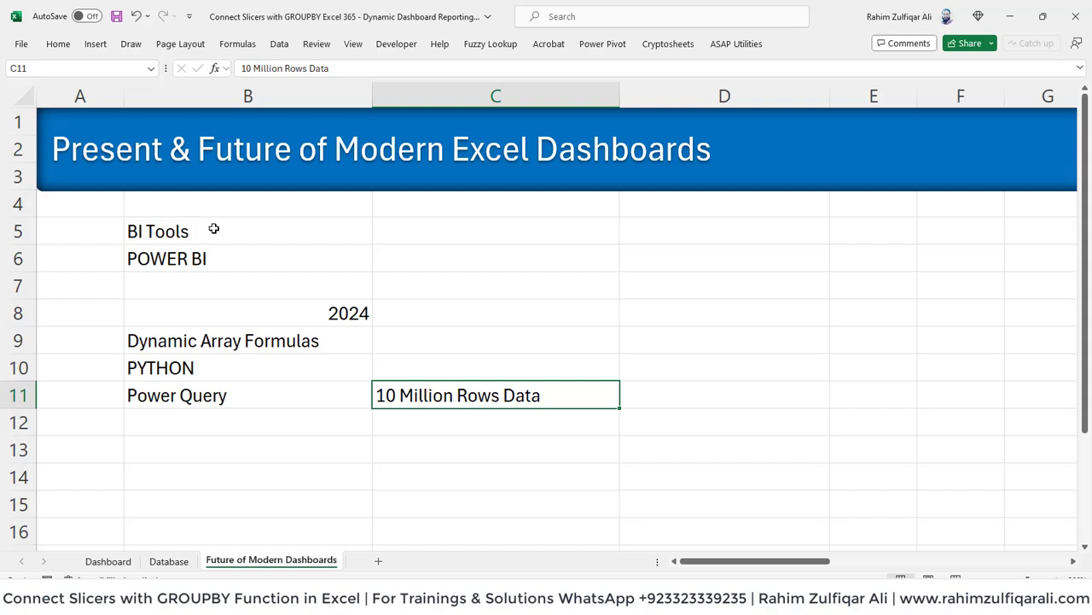
{"action": "key", "text": "Left"}
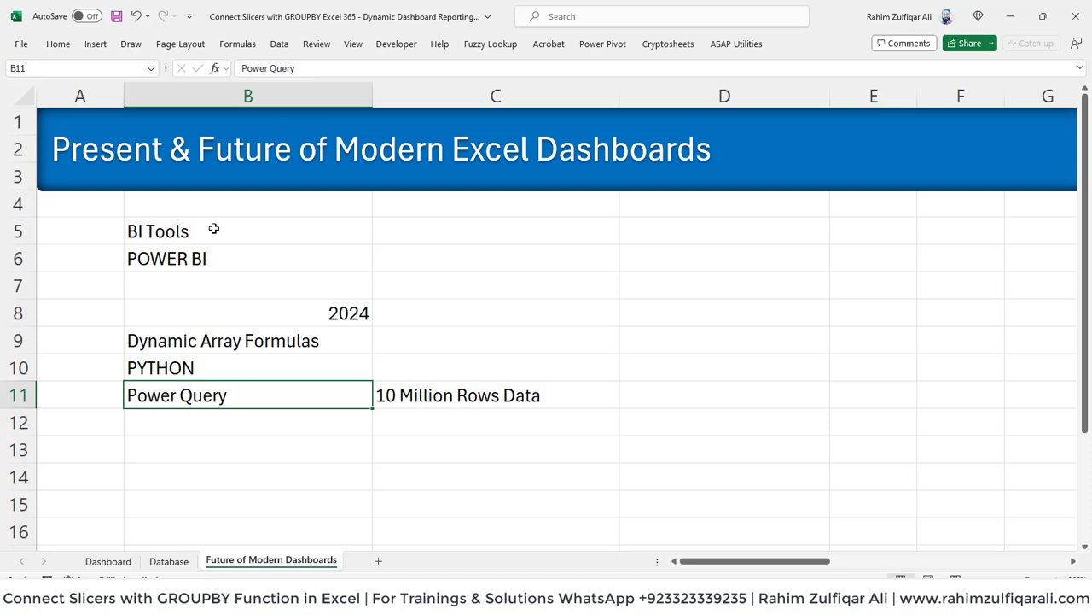
{"action": "key", "text": "Down"}
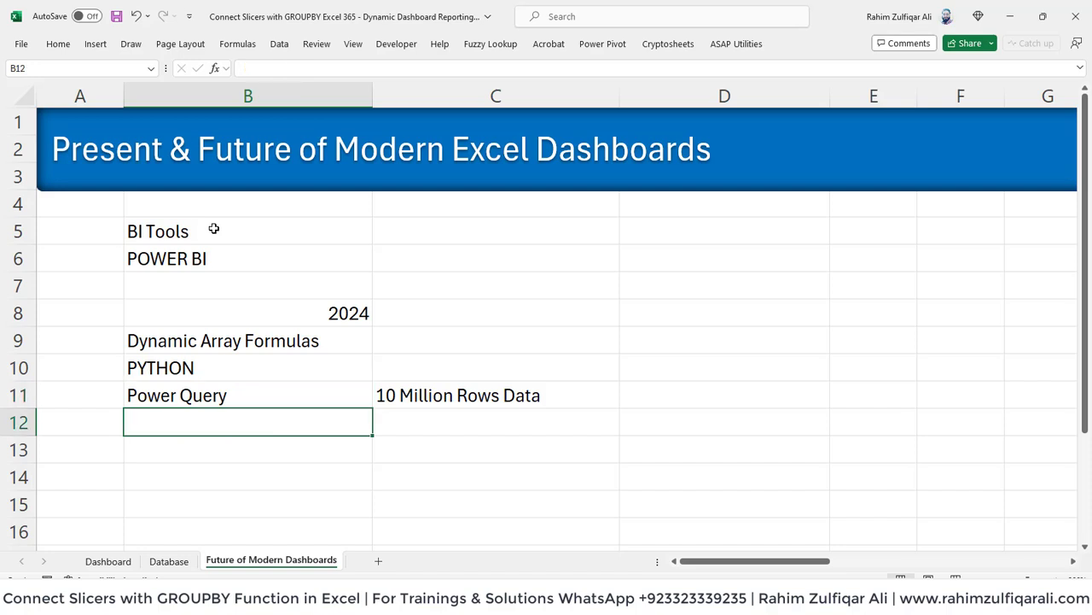
{"action": "key", "text": "Up"}
{"action": "key", "text": "Right"}
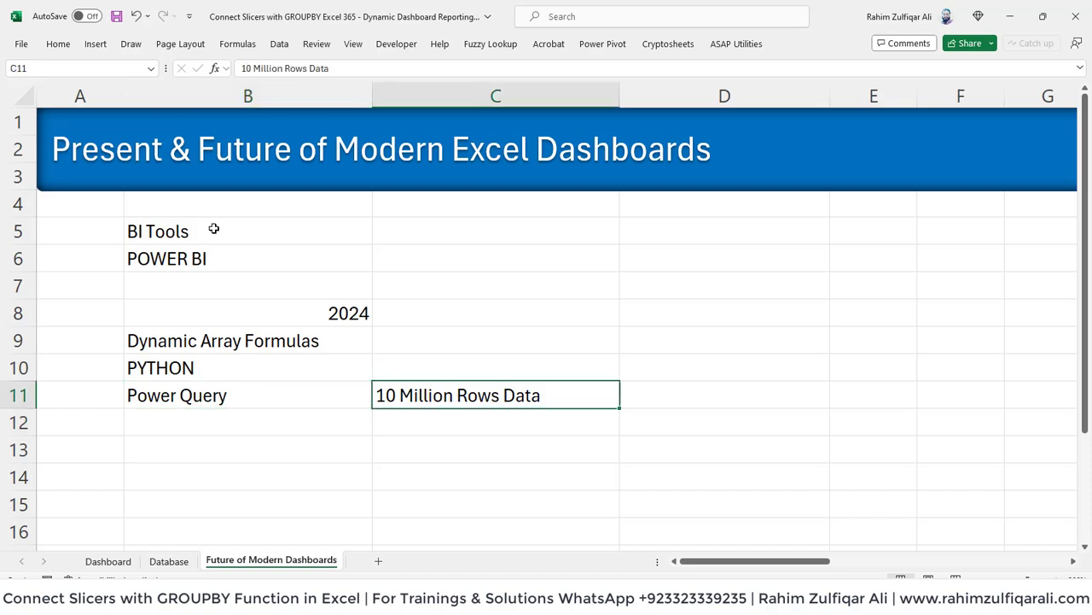
{"action": "key", "text": "Left"}
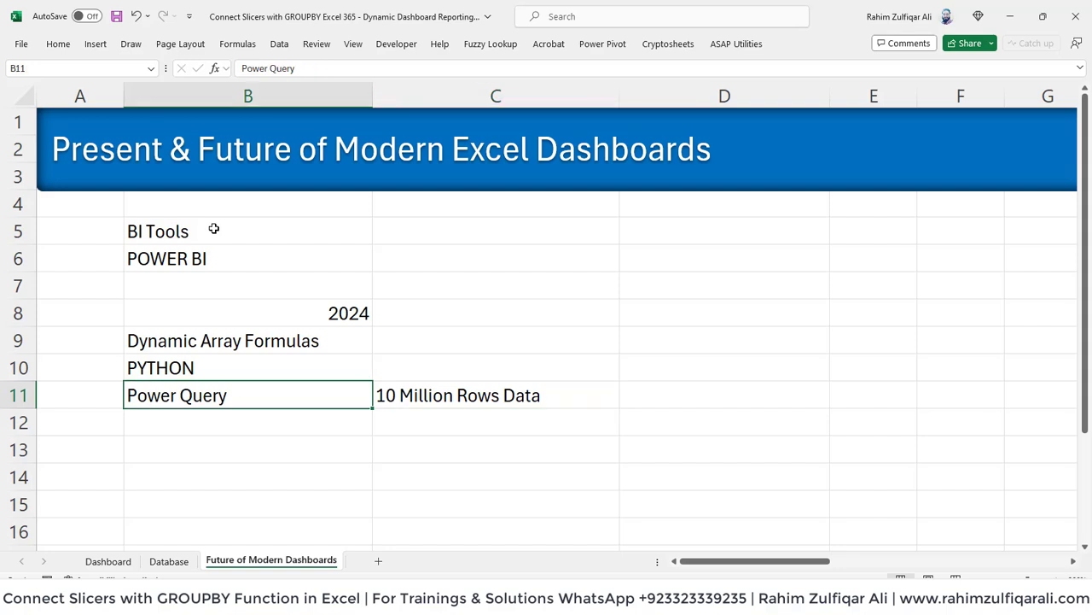
{"action": "key", "text": "Down"}
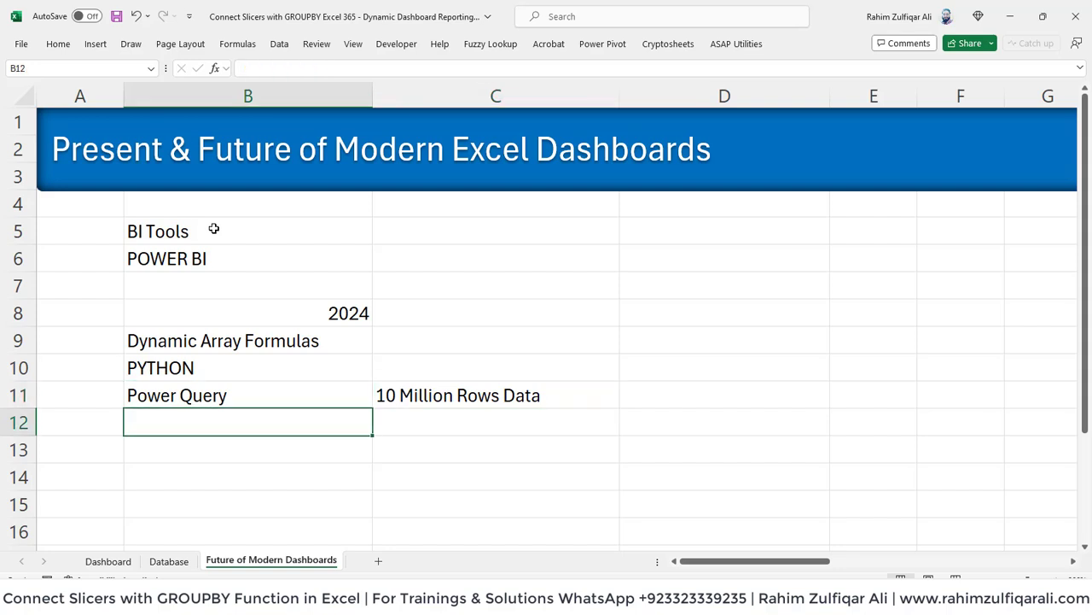
{"action": "type", "text": "DAX"}
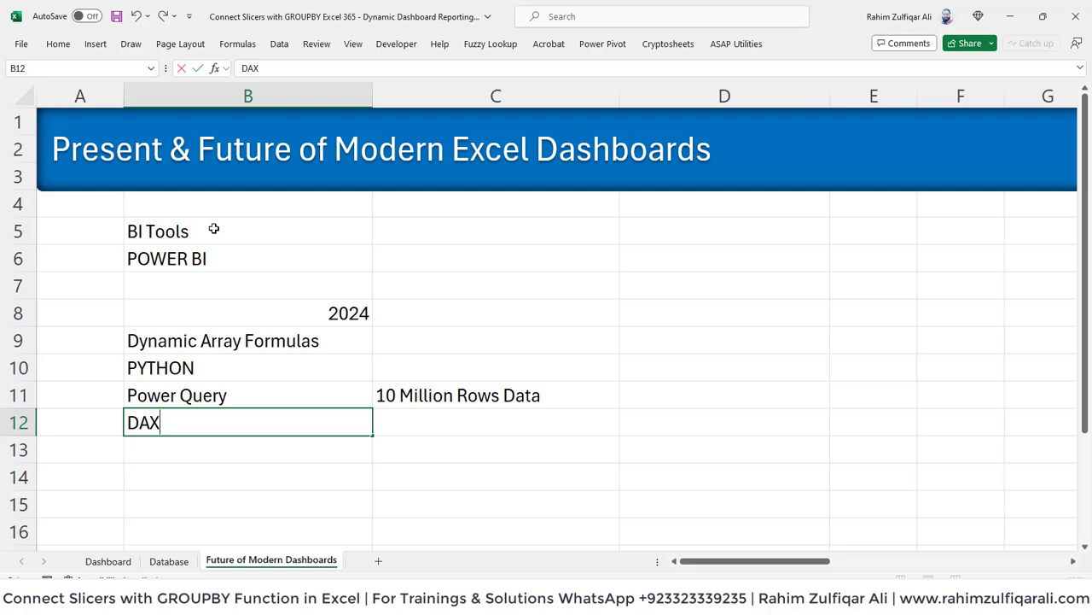
{"action": "type", "text": " | Power "}
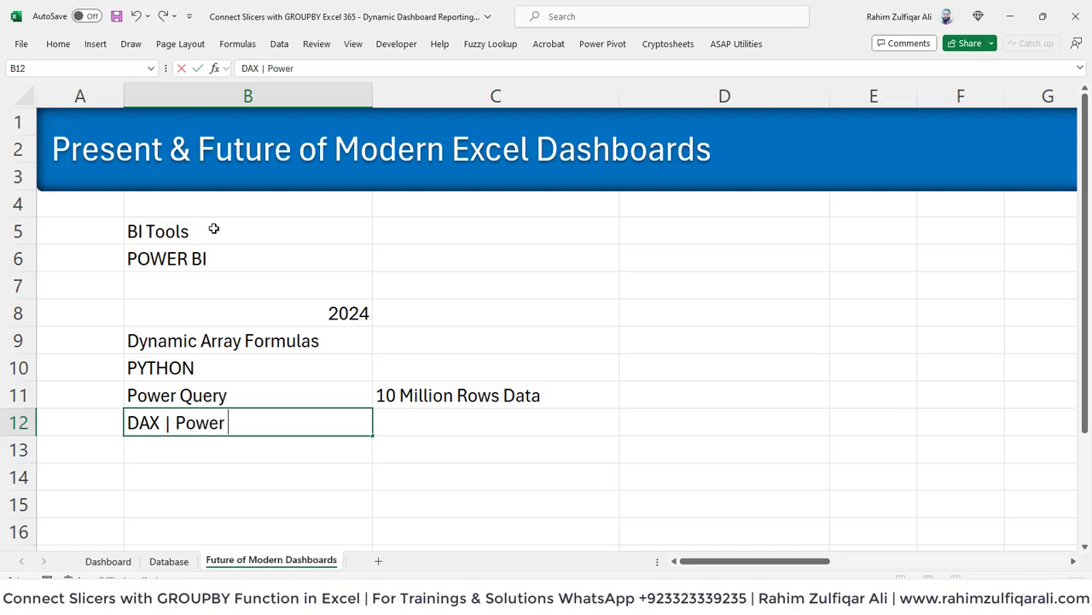
{"action": "type", "text": "Pivot"}
{"action": "key", "text": "Return"}
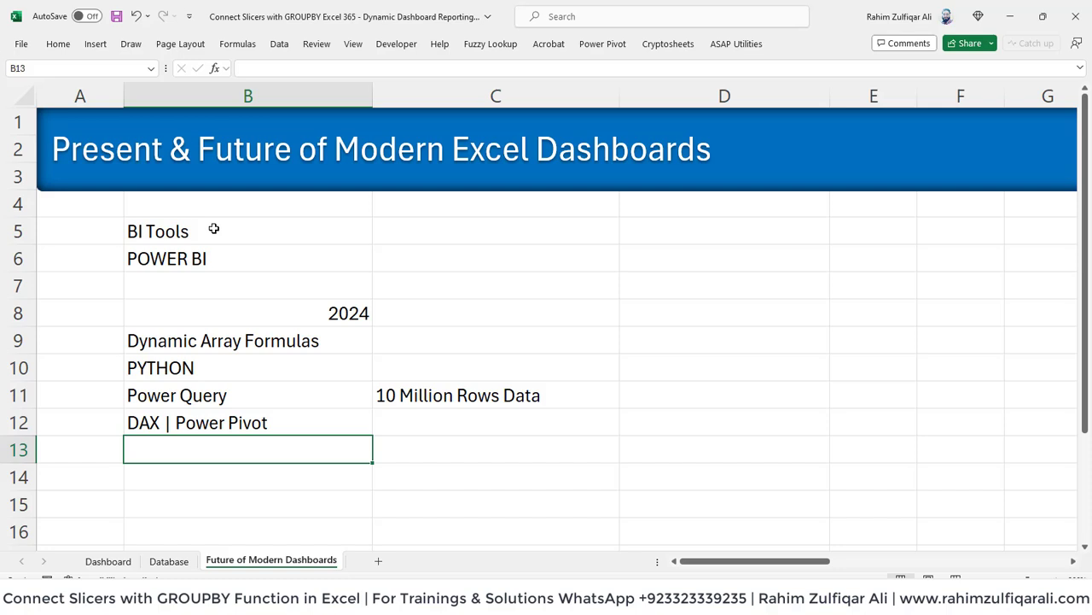
Add "Data on Cloud" to the list in B13, below DAX | Power Pivot.
{"action": "key", "text": "Up"}
{"action": "key", "text": "Up"}
{"action": "key", "text": "Up"}
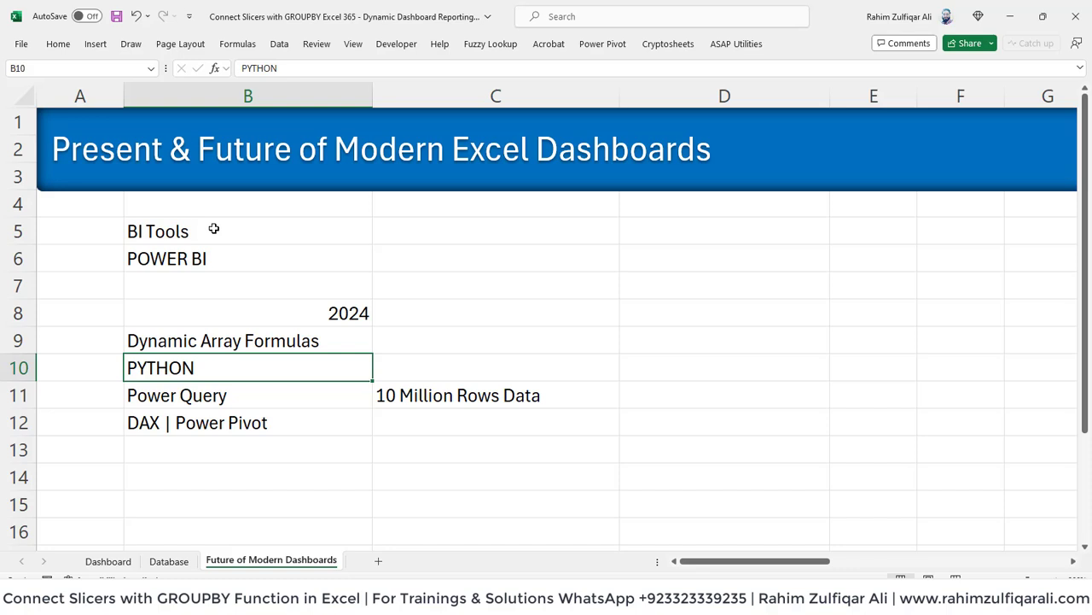
{"action": "key", "text": "Down"}
{"action": "key", "text": "Down"}
{"action": "key", "text": "Down"}
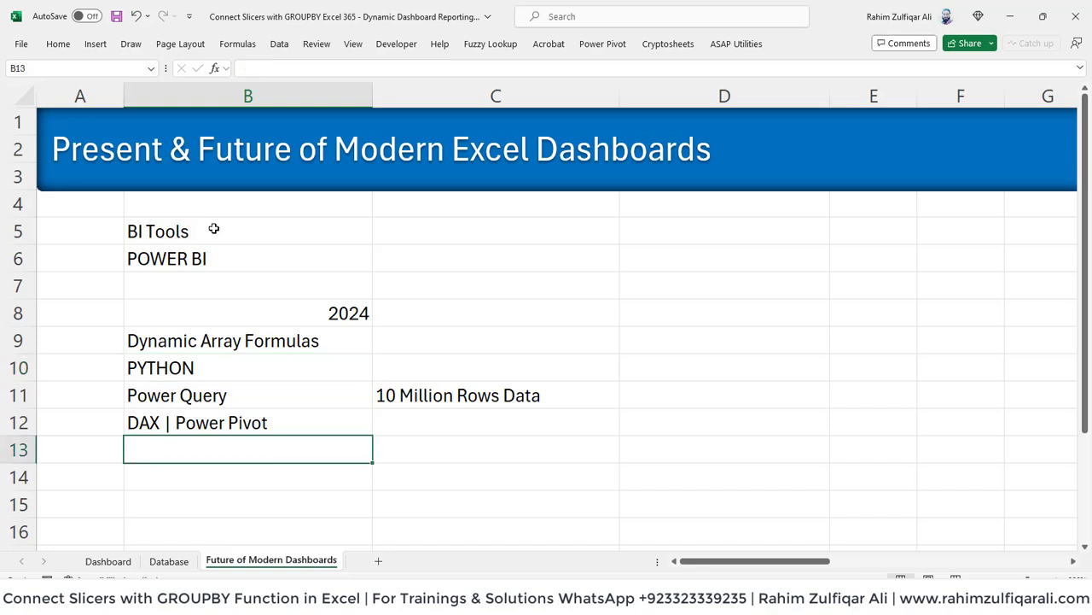
{"action": "type", "text": "Data on "}
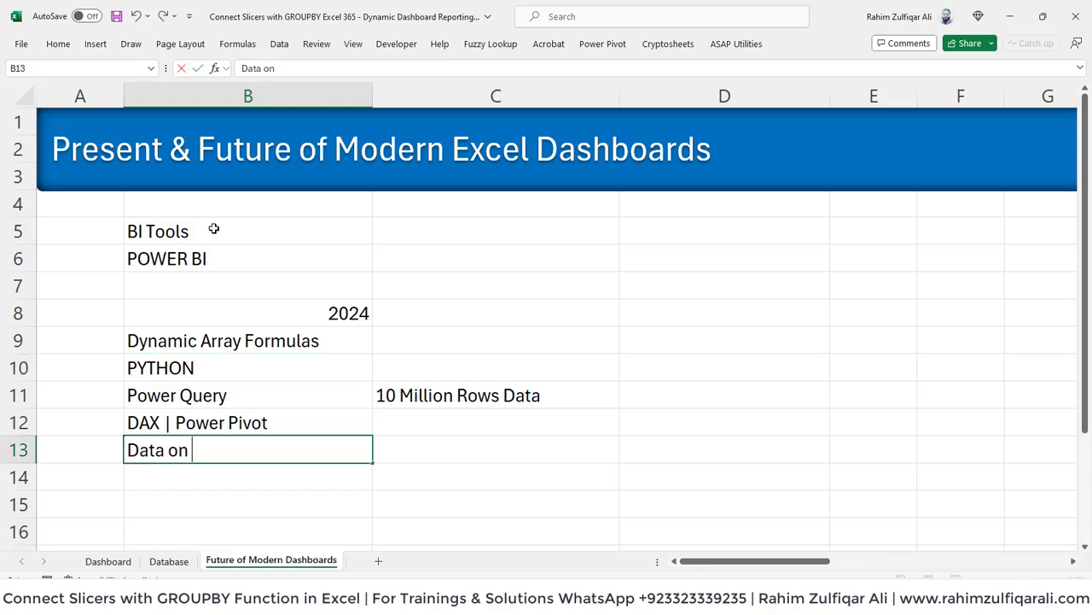
{"action": "type", "text": "Cloud"}
{"action": "key", "text": "Return"}
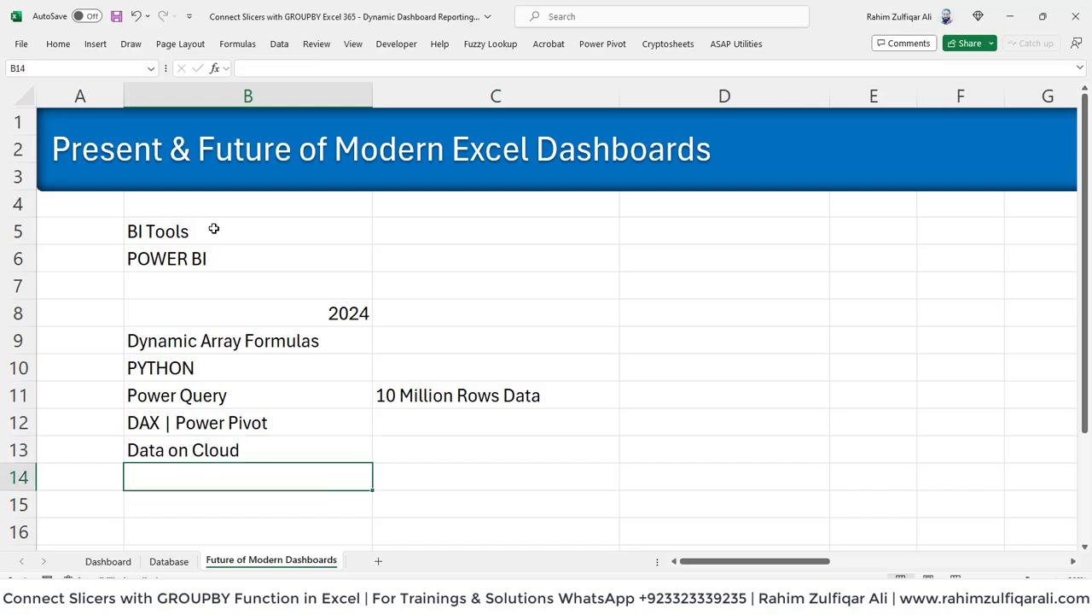
{"action": "key", "text": "Up"}
{"action": "key", "text": "Up"}
{"action": "key", "text": "Up"}
{"action": "key", "text": "Up"}
{"action": "key", "text": "Up"}
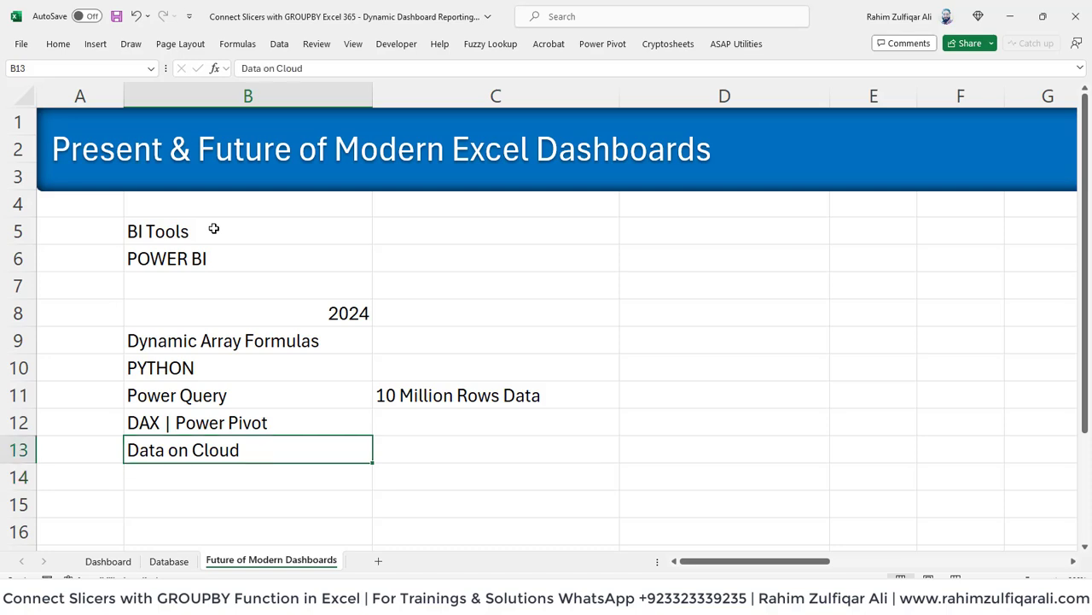
{"action": "key", "text": "Up"}
{"action": "key", "text": "Up"}
{"action": "key", "text": "Up"}
{"action": "key", "text": "Right"}
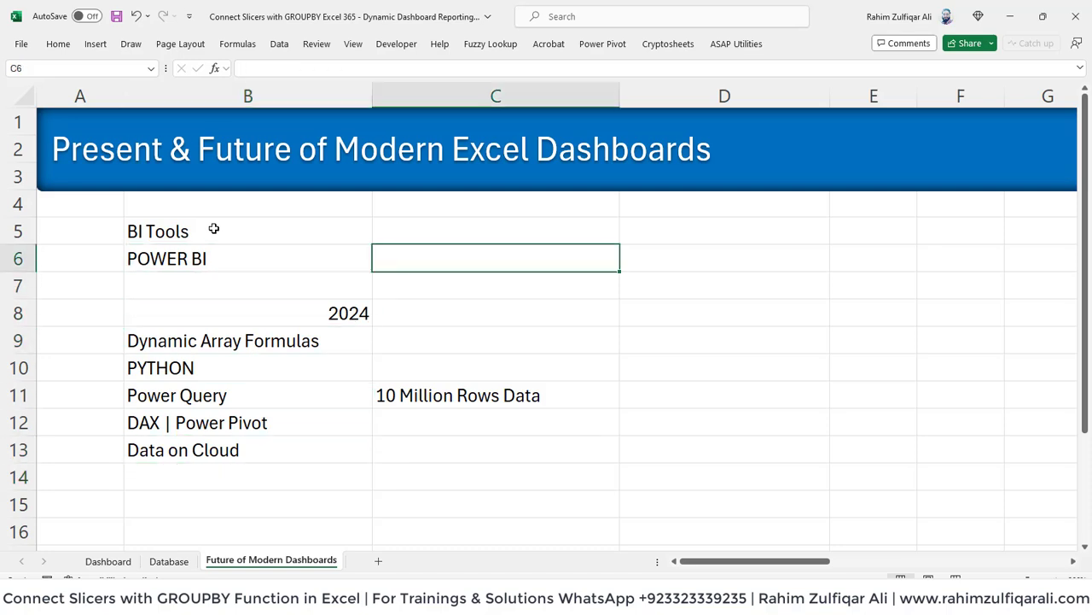
{"action": "key", "text": "Down"}
{"action": "key", "text": "Down"}
{"action": "key", "text": "Left"}
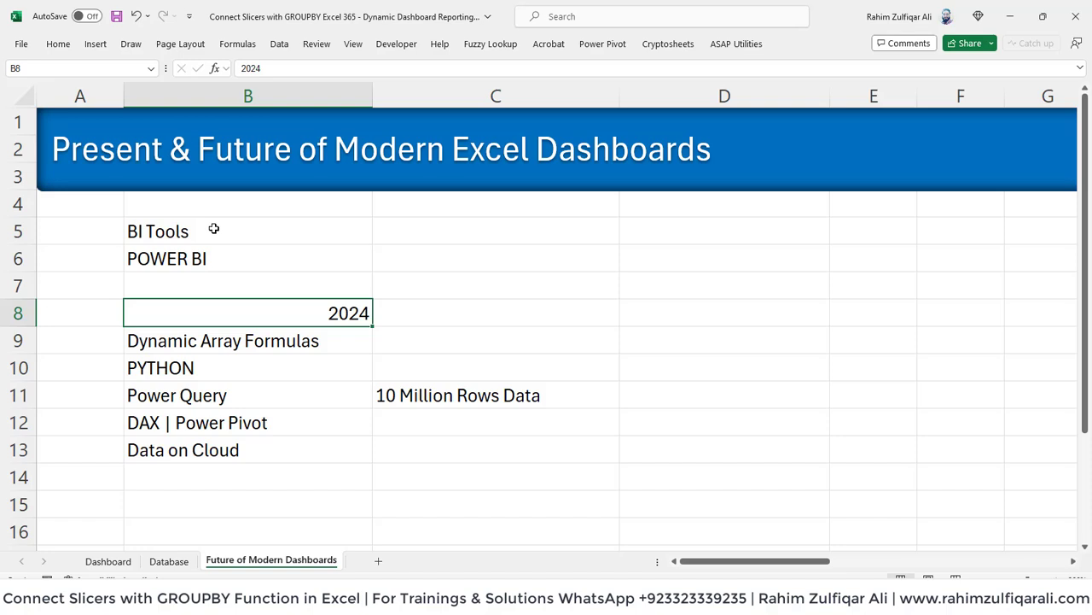
{"action": "key", "text": "Down"}
{"action": "key", "text": "Down"}
{"action": "key", "text": "Down"}
{"action": "key", "text": "Down"}
{"action": "key", "text": "Down"}
{"action": "key", "text": "Right"}
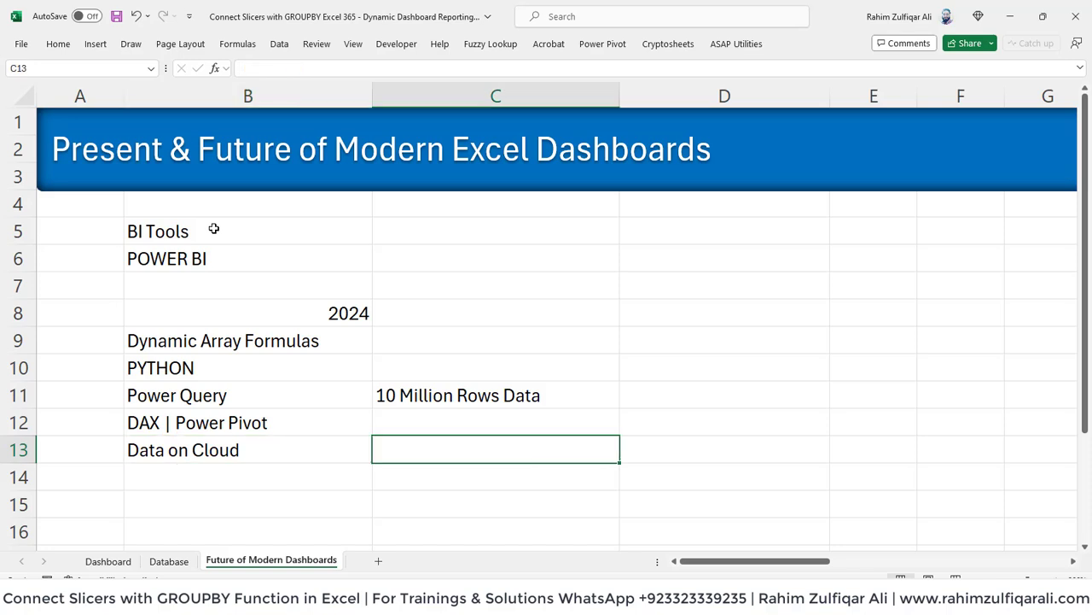
Review the entries listed under 2024 in column B, from Dynamic Array Formulas to Data on Cloud.
{"action": "key", "text": "Left"}
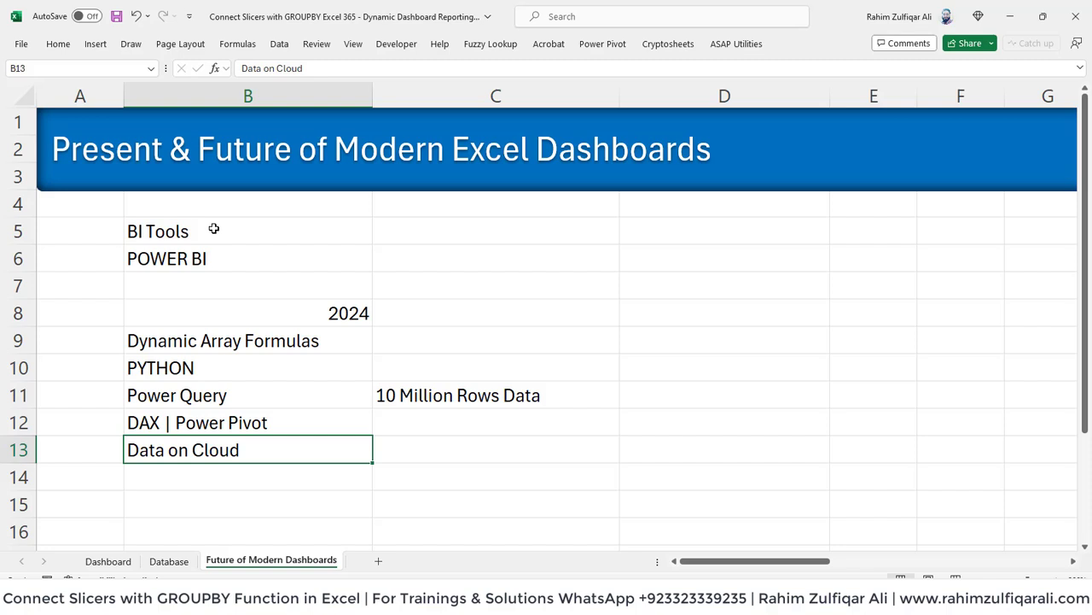
{"action": "key", "text": "Up"}
{"action": "key", "text": "Up"}
{"action": "key", "text": "Up"}
{"action": "key", "text": "Up"}
{"action": "key", "text": "Up"}
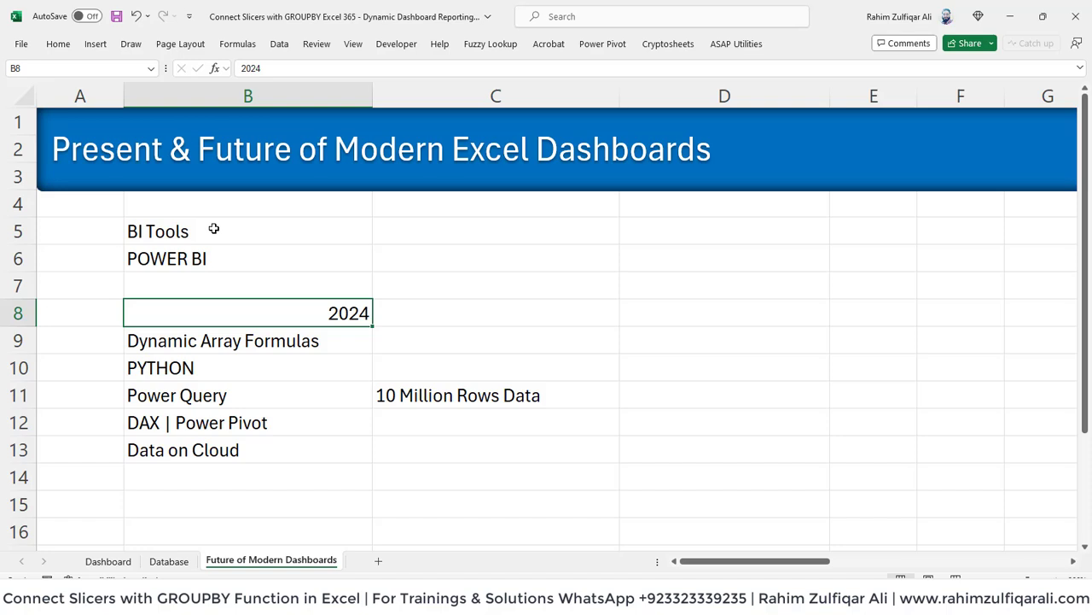
{"action": "key", "text": "Down"}
{"action": "key", "text": "Down"}
{"action": "key", "text": "Down"}
{"action": "key", "text": "Down"}
{"action": "key", "text": "Down"}
{"action": "key", "text": "Down"}
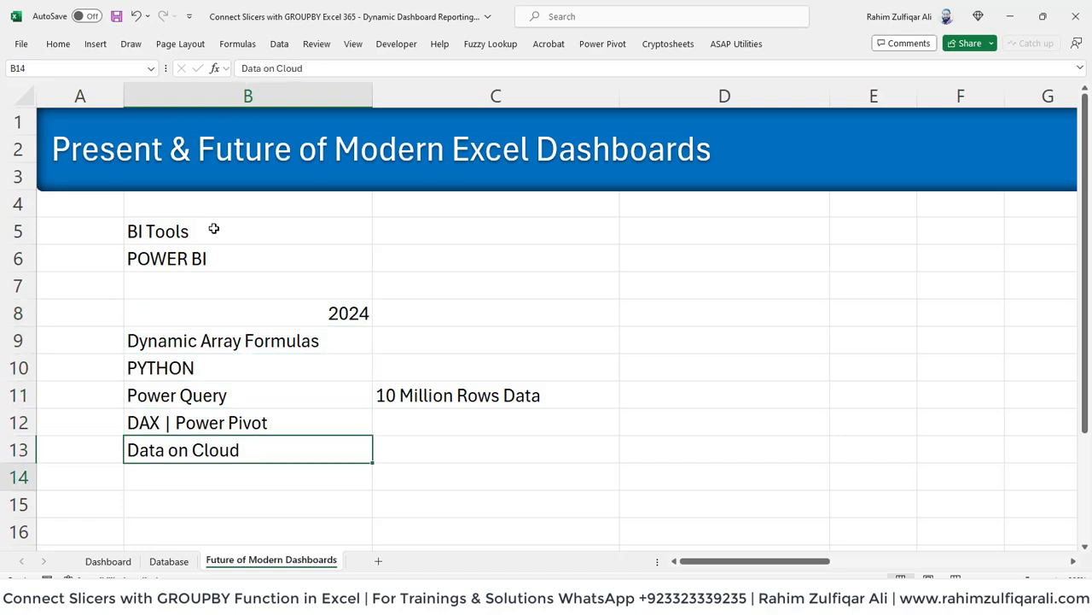
{"action": "key", "text": "Right"}
{"action": "key", "text": "Up"}
{"action": "key", "text": "Up"}
{"action": "key", "text": "Up"}
{"action": "key", "text": "Left"}
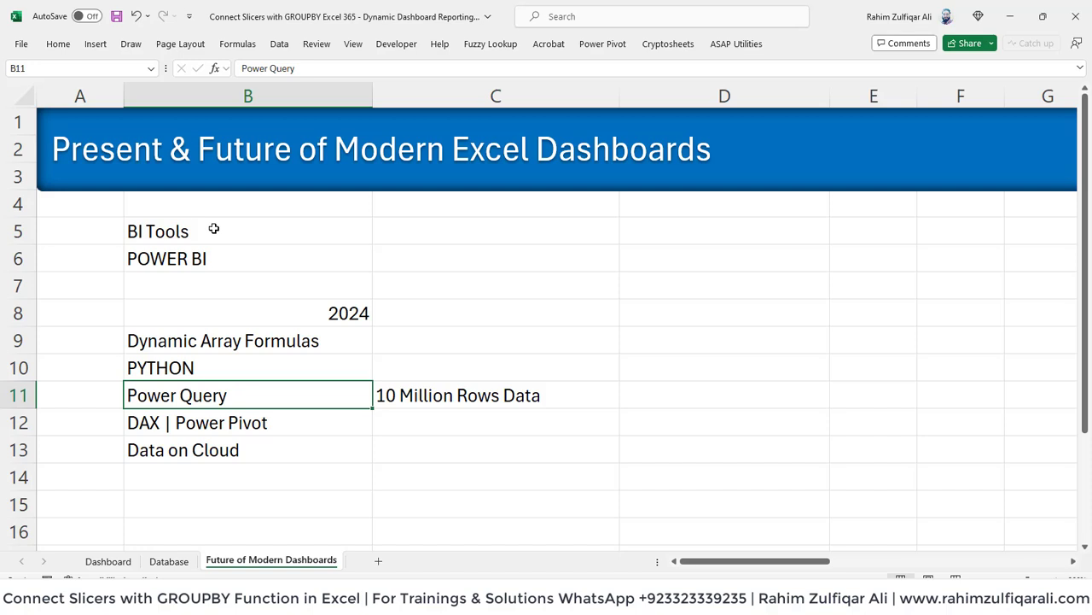
{"action": "key", "text": "Up"}
{"action": "key", "text": "Up"}
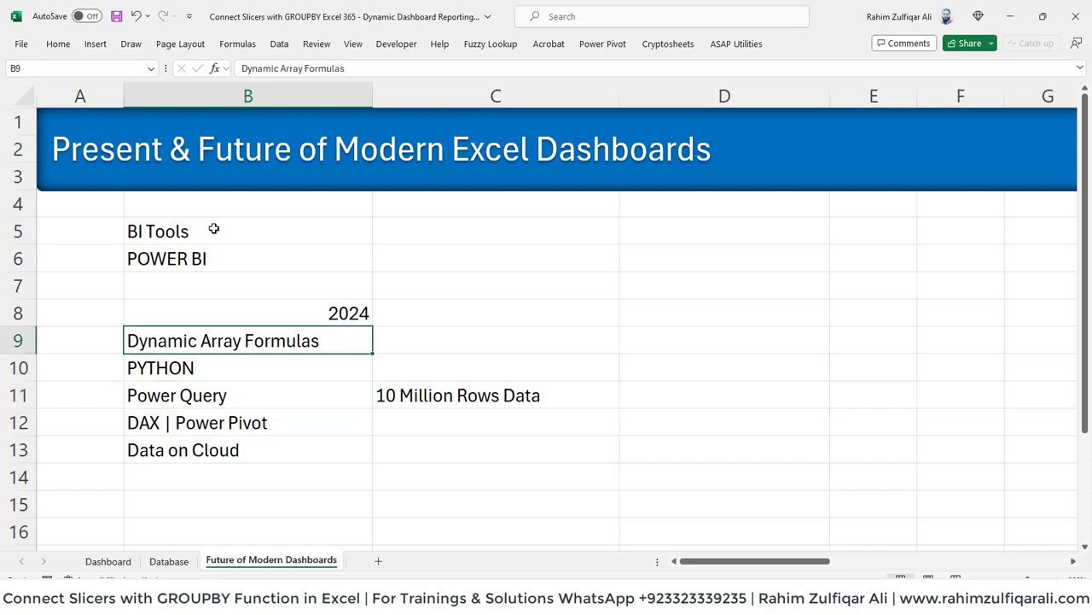
{"action": "key", "text": "Up"}
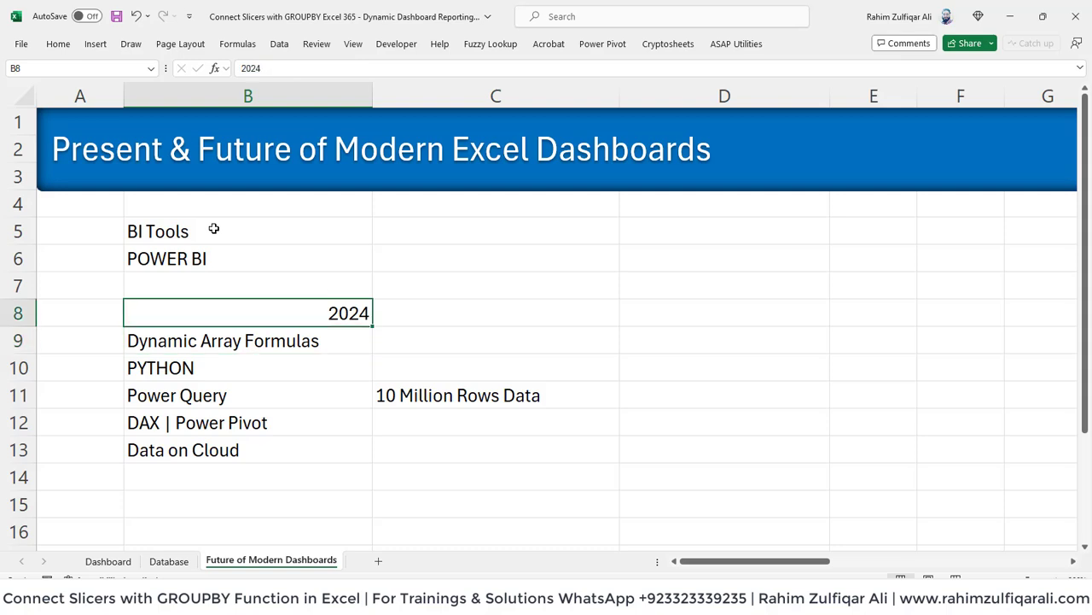
{"action": "key", "text": "Down"}
{"action": "key", "text": "Down"}
{"action": "key", "text": "Down"}
{"action": "key", "text": "Down"}
{"action": "key", "text": "Down"}
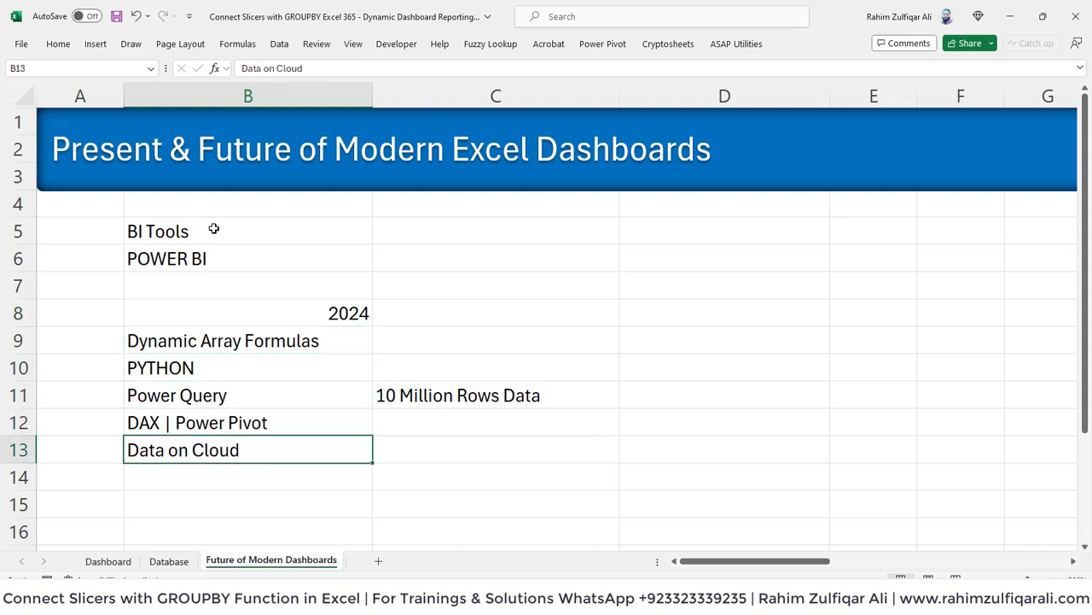
{"action": "key", "text": "Up"}
{"action": "key", "text": "Up"}
{"action": "key", "text": "Up"}
{"action": "key", "text": "Up"}
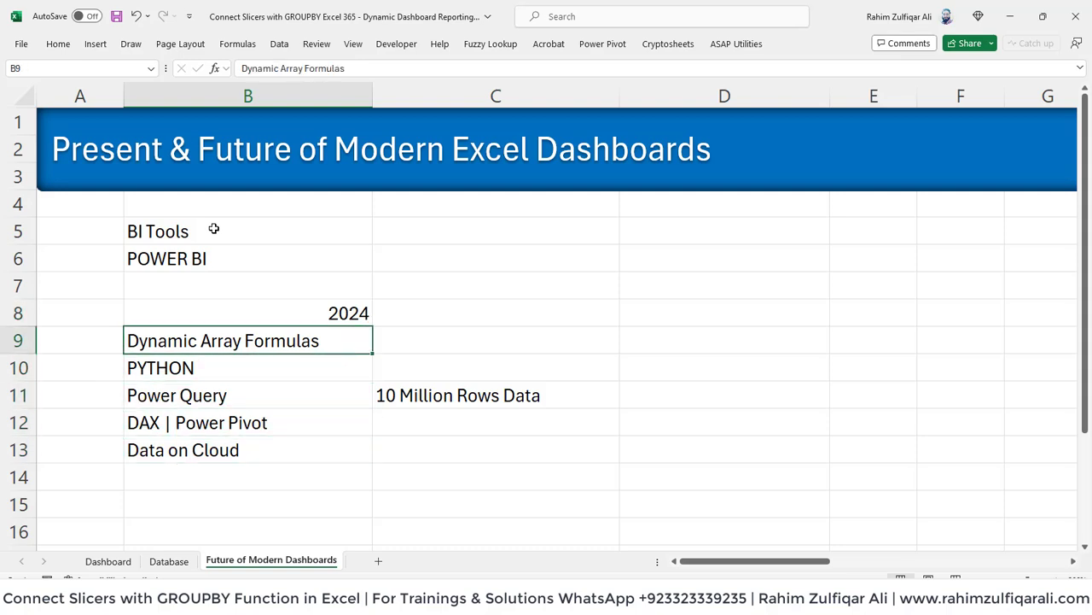